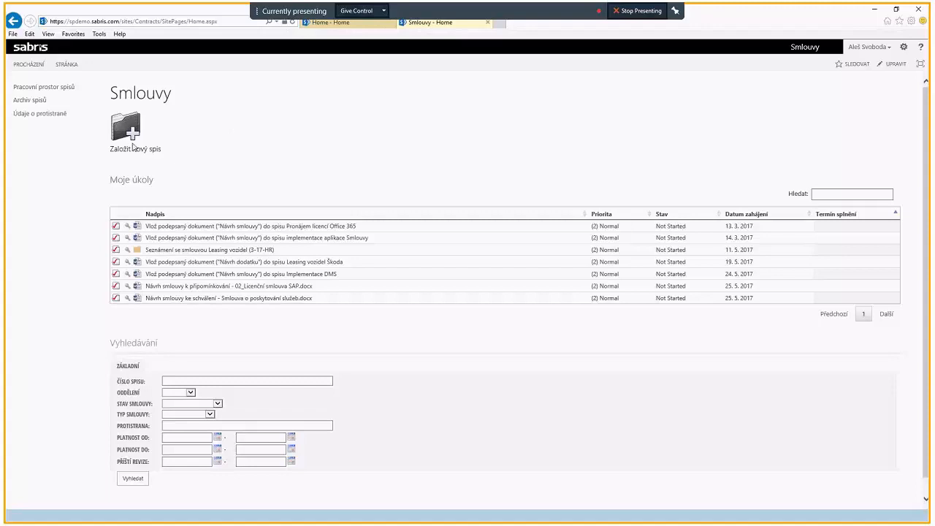
Step: Start a new contract file and set its department (Oddělení) to IT
click(134, 150)
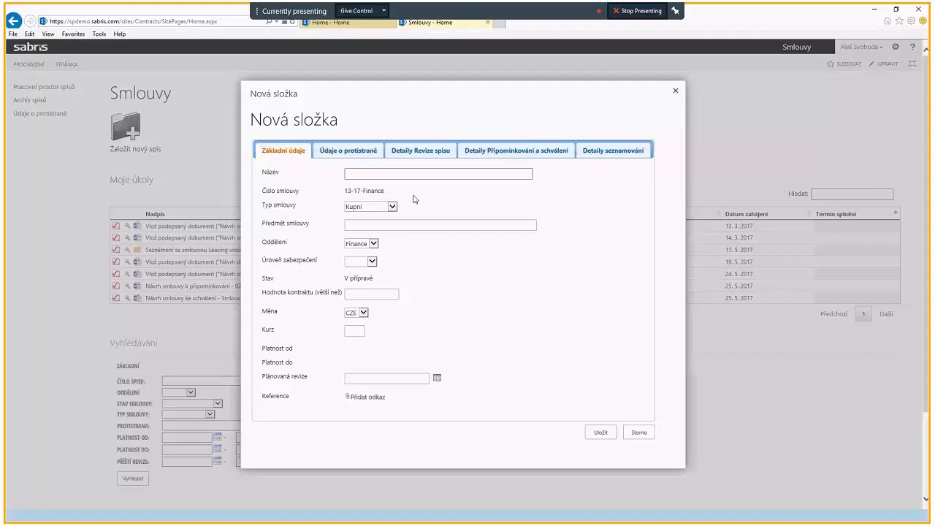
click(373, 244)
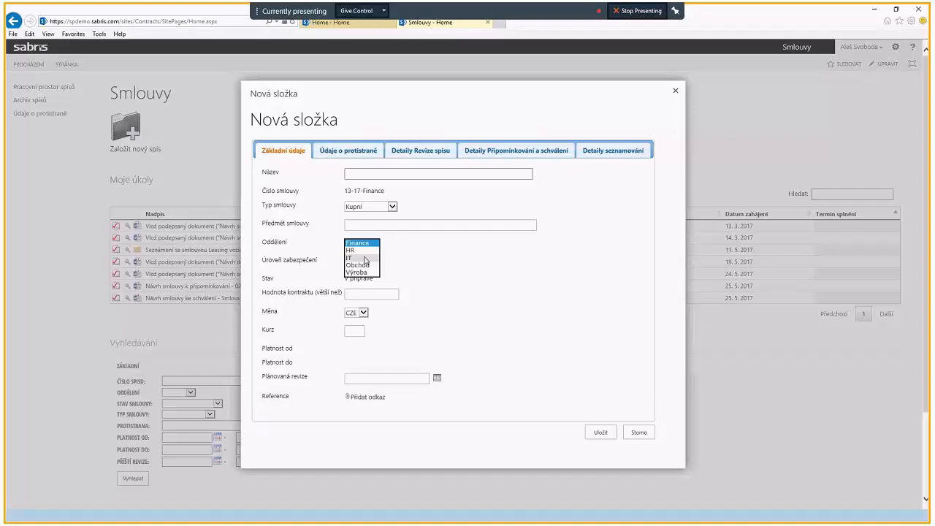
click(365, 251)
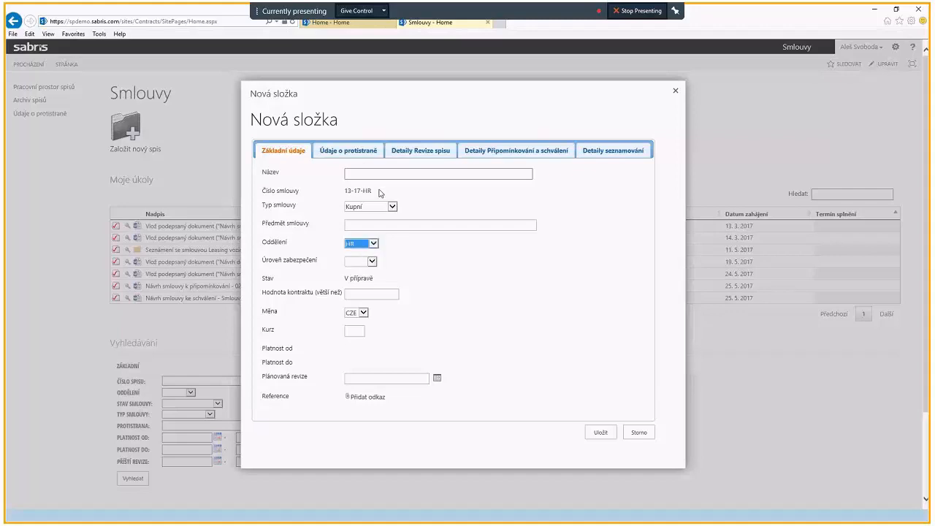
click(373, 244)
click(359, 250)
Step: Name the new file "Smlouva o dílo implementace SharePoint"
click(371, 173)
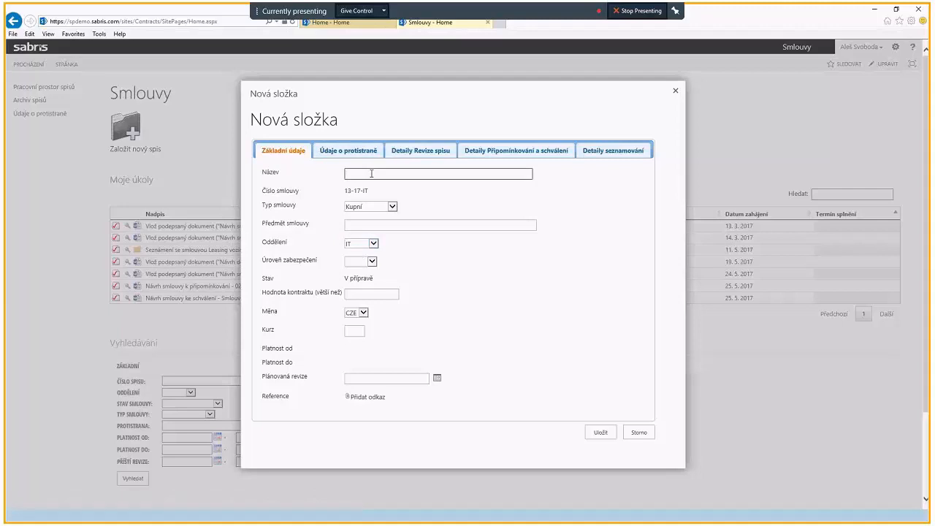
text(Smlou)
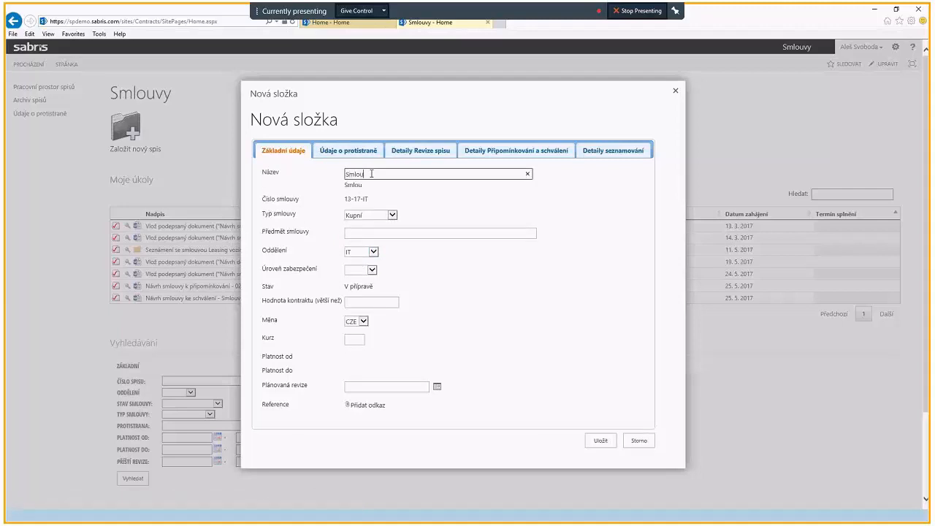
text(va o dílo  im)
text(plementace SharePi)
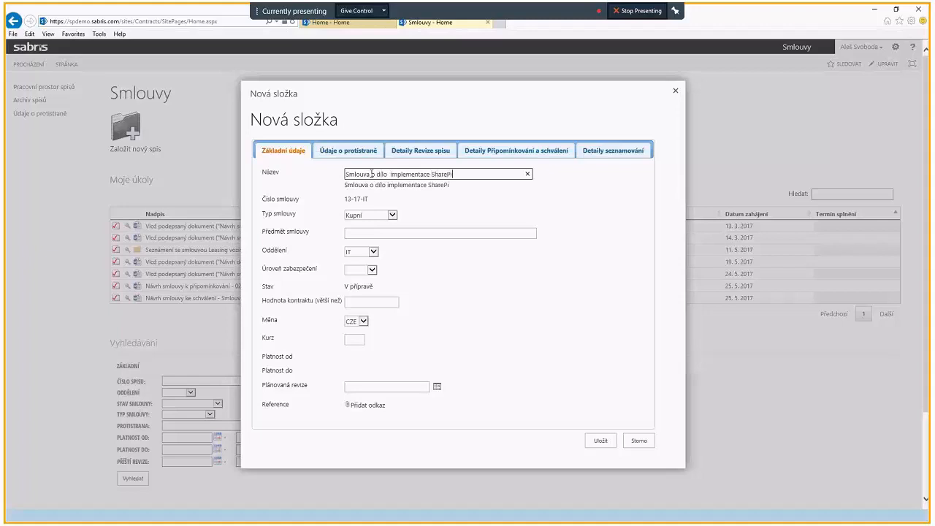
text(oint)
Step: Copy the file's name into the contract subject (Předmět smlouvy)
click(398, 232)
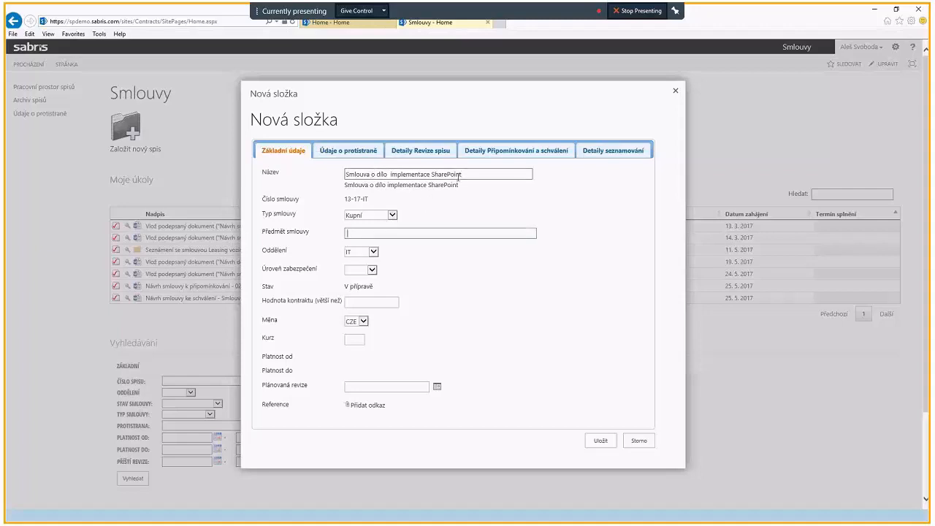
drag(463, 174, 343, 177)
key(ctrl+c)
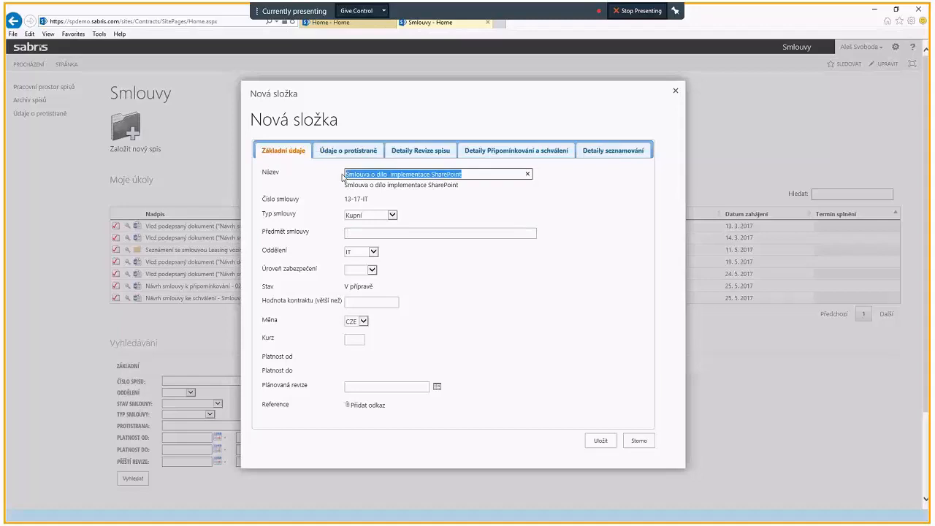
click(361, 231)
key(ctrl+v)
Step: Set the security level (Úroveň zabezpečení) of the new file to Veřejná
click(371, 269)
click(369, 277)
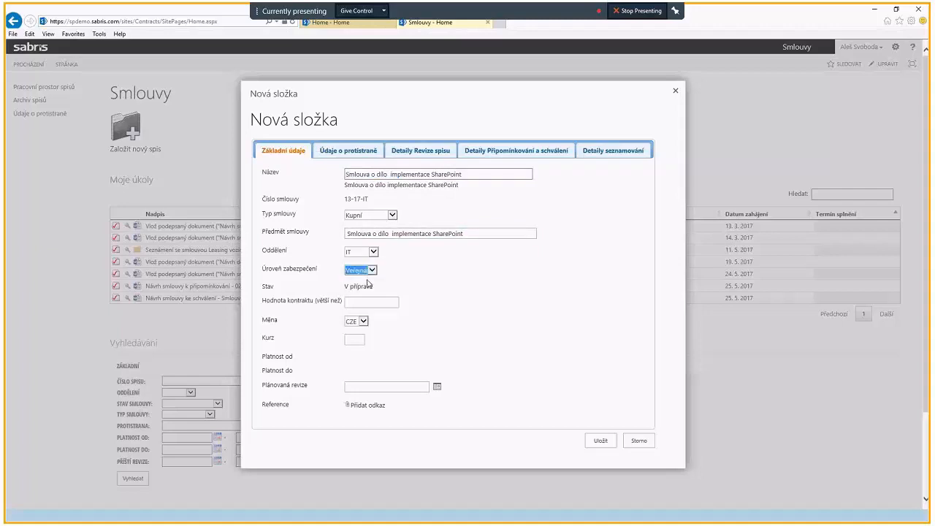
click(368, 286)
Step: Set the contract value (Hodnota kontraktu) to 200000 with CZE as the currency
click(359, 304)
text(200000)
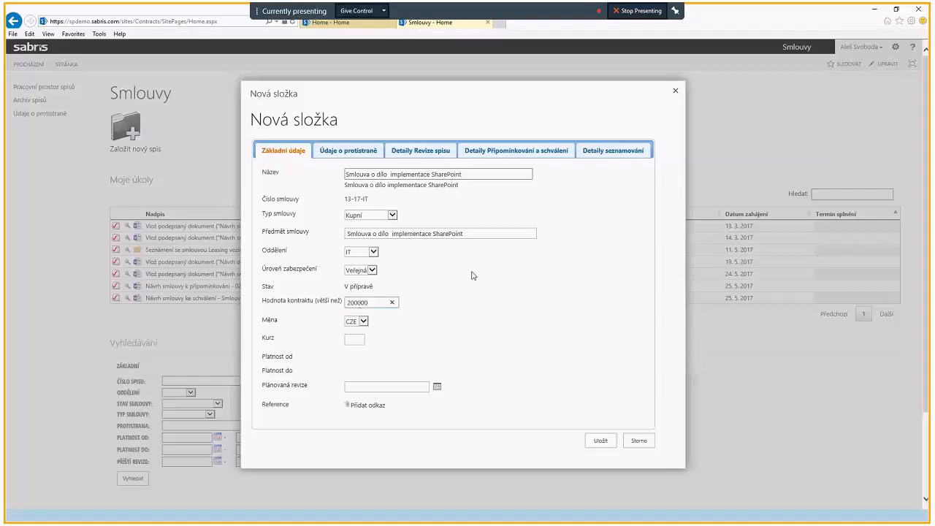
click(364, 324)
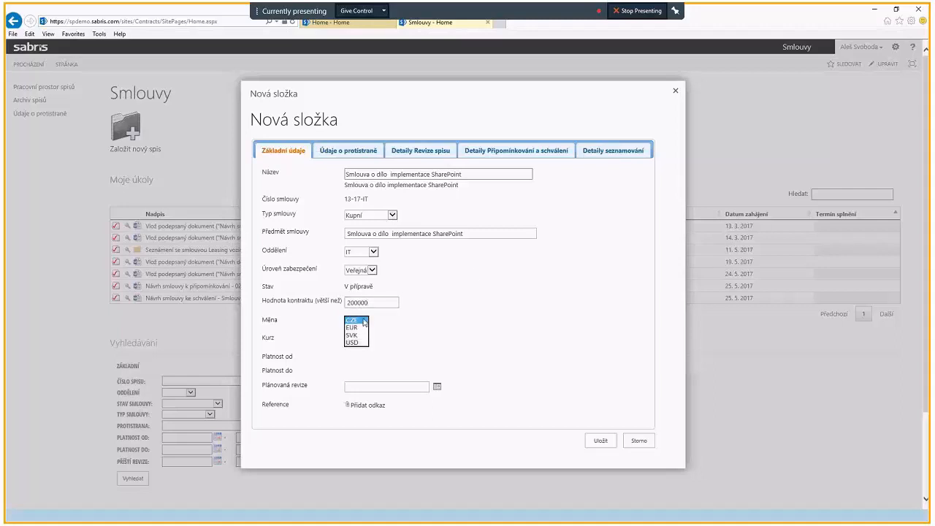
click(359, 323)
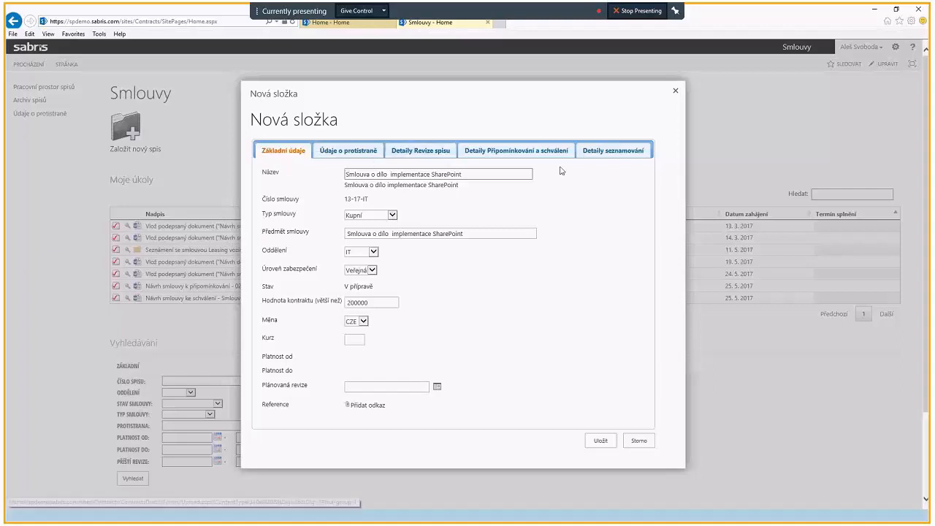
Step: Choose Microsoft s.r.o. as the counterparty of the contract file
click(338, 155)
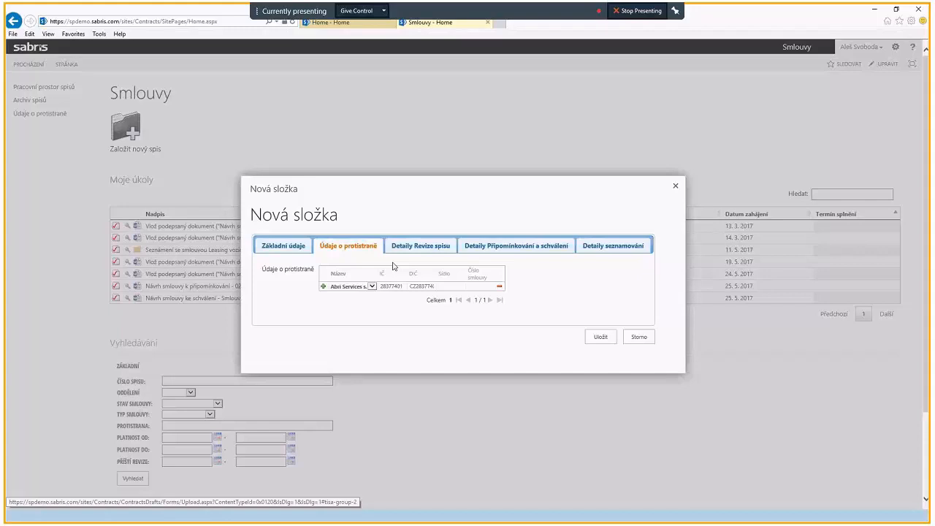
click(372, 286)
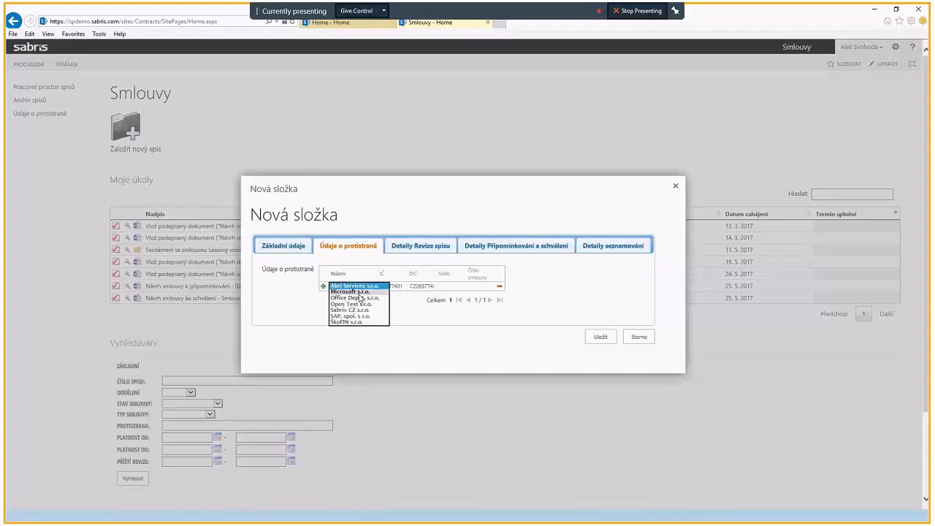
click(359, 293)
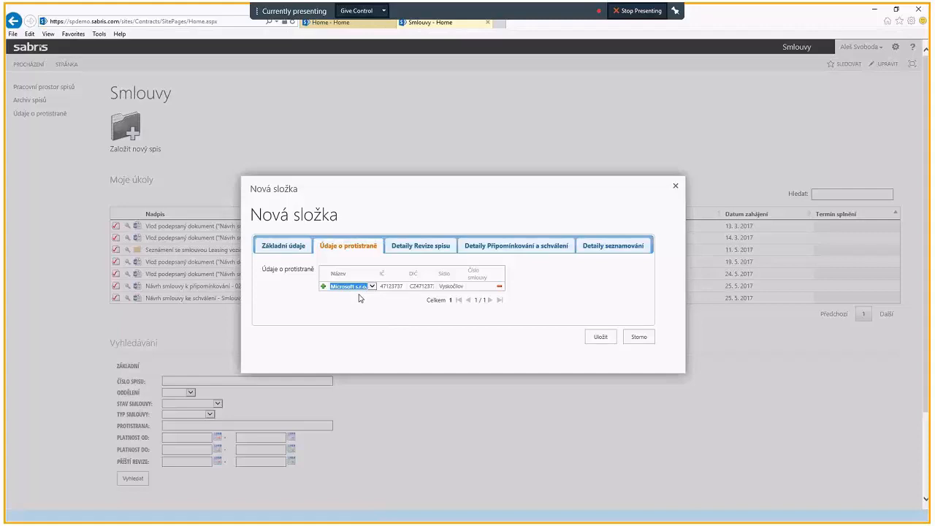
Step: Add two more counterparty rows and set them to Open Text s.r.o. and Office Depot, s.r.o
click(324, 289)
click(324, 290)
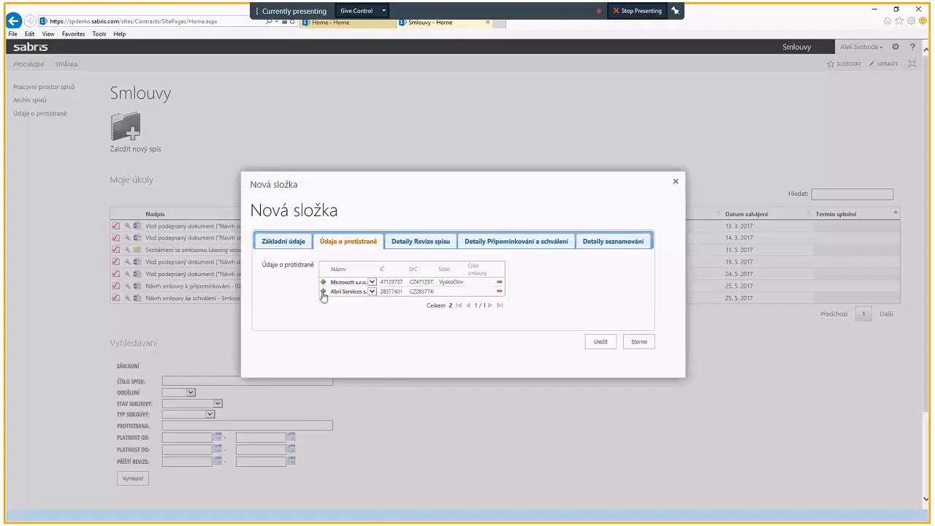
click(324, 295)
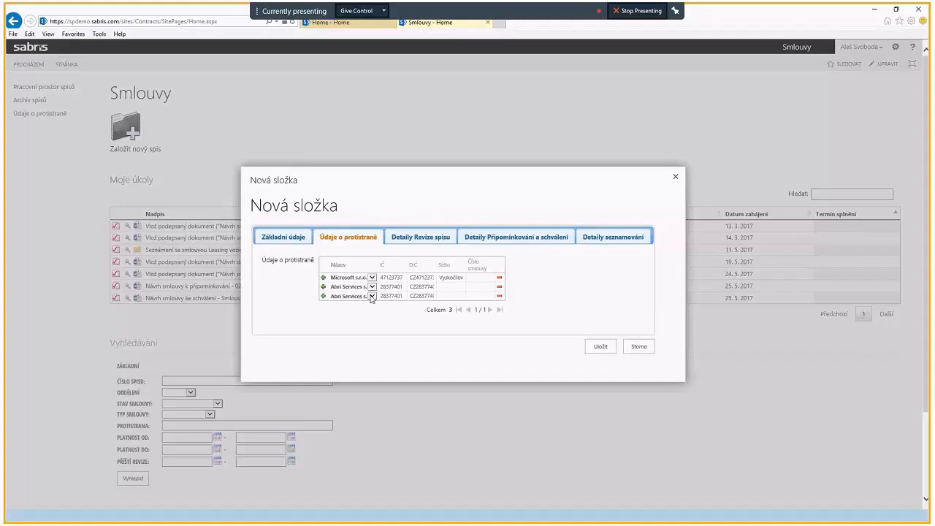
click(372, 296)
click(365, 308)
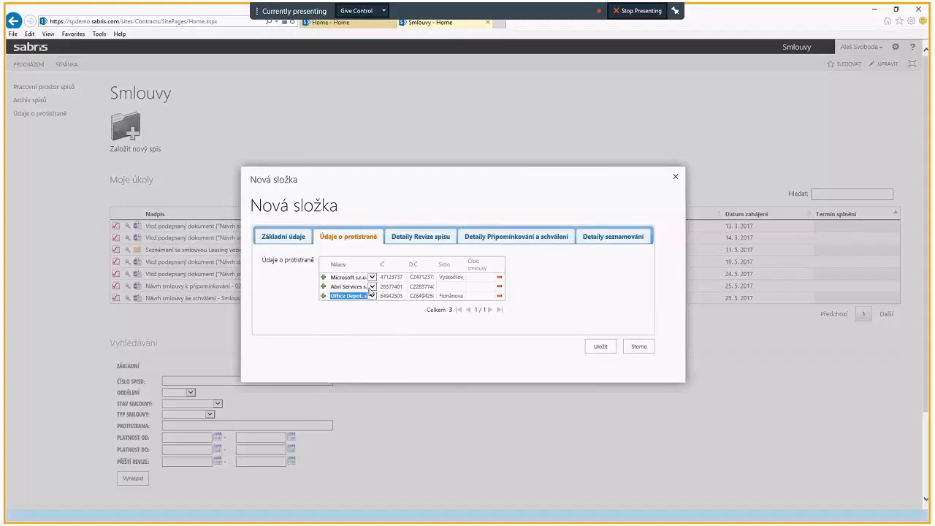
click(372, 287)
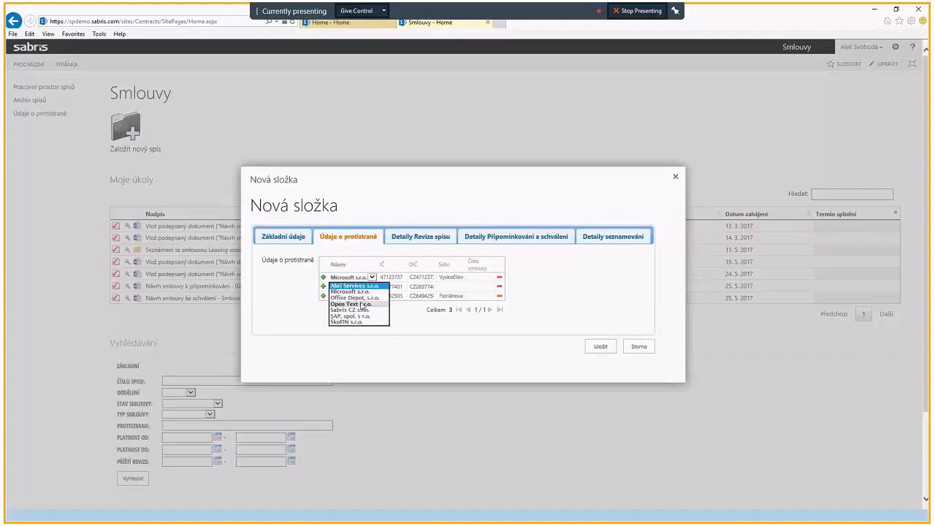
click(358, 304)
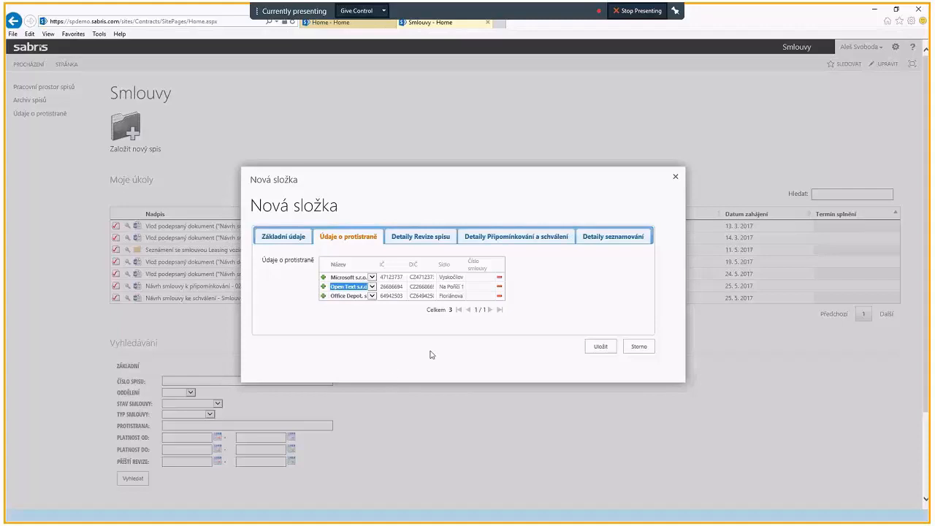
Step: Remove the Office Depot and Open Text rows from the counterparty list
click(500, 296)
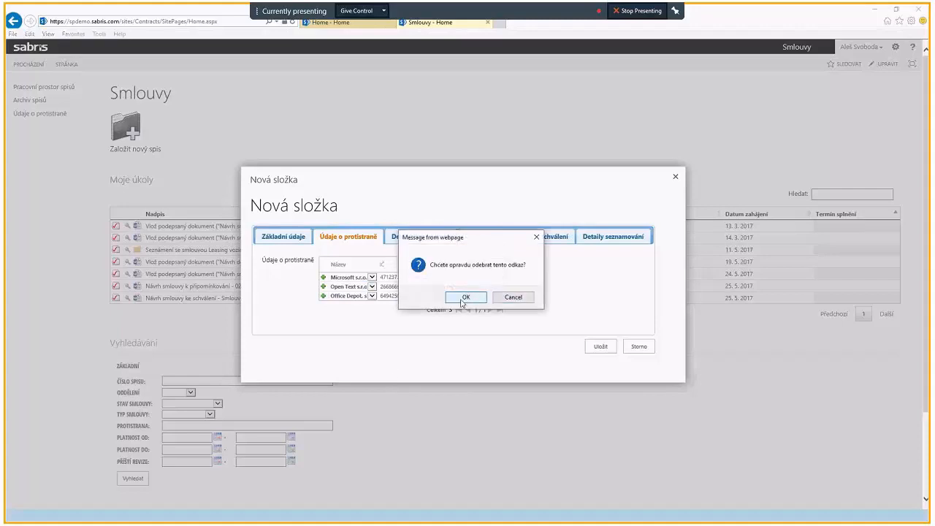
click(485, 301)
click(500, 293)
click(455, 295)
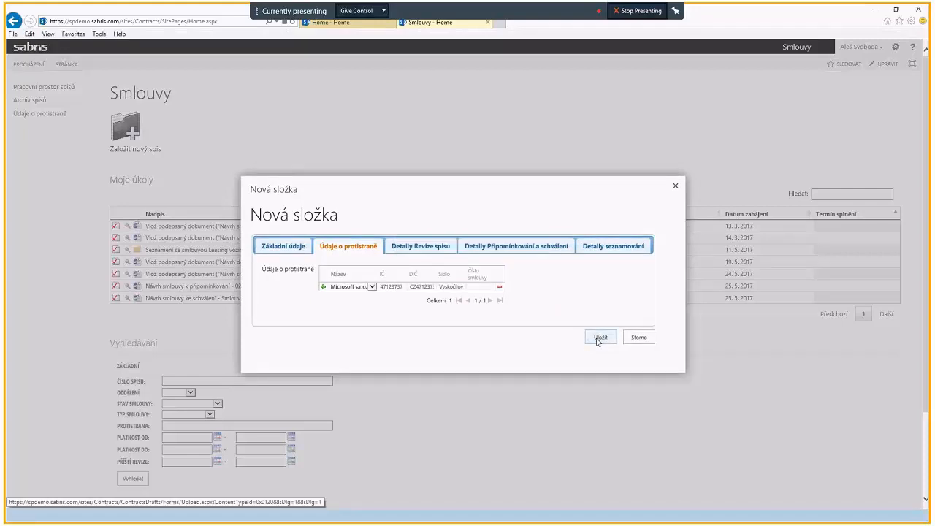
Step: Return to the basic data of the new contract file and save it
click(290, 250)
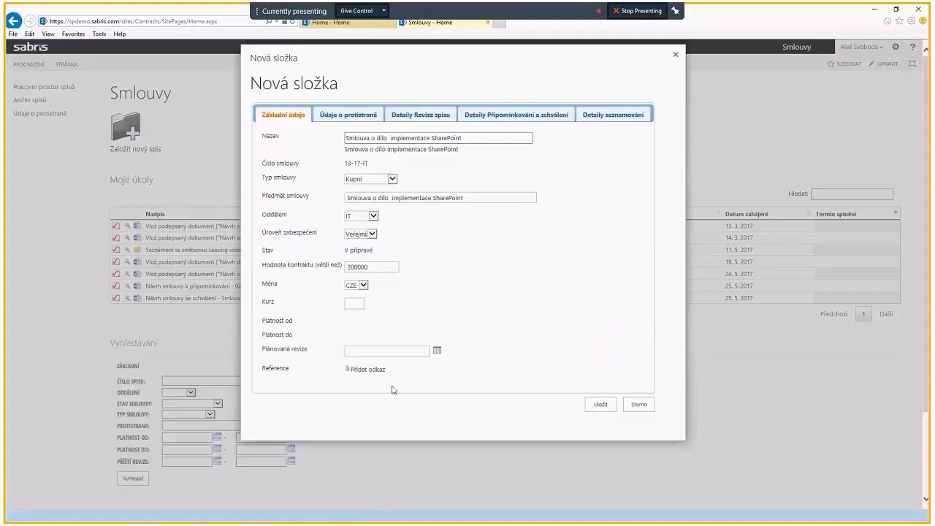
click(598, 407)
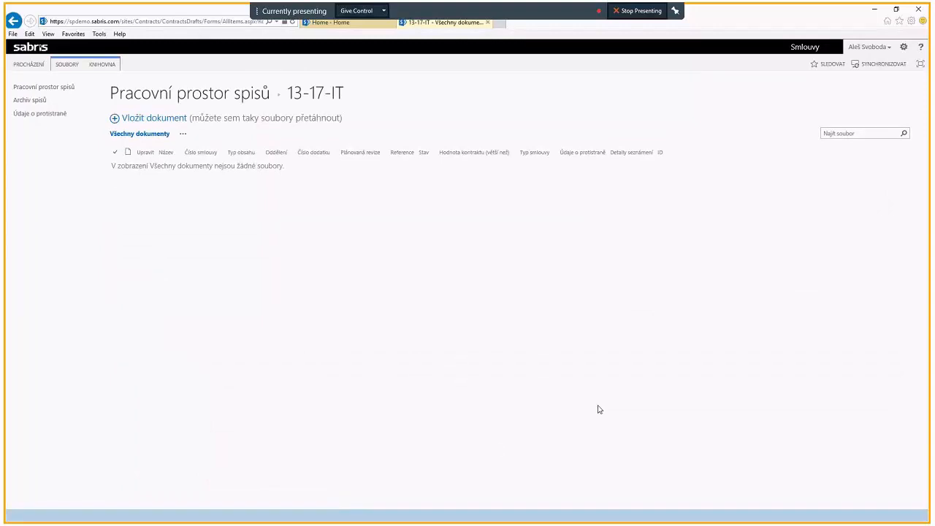
Step: Upload the document SmlouvaODíloMicrosoft s.docx from the Smlouvy folder into contract file 13-17-IT
click(156, 125)
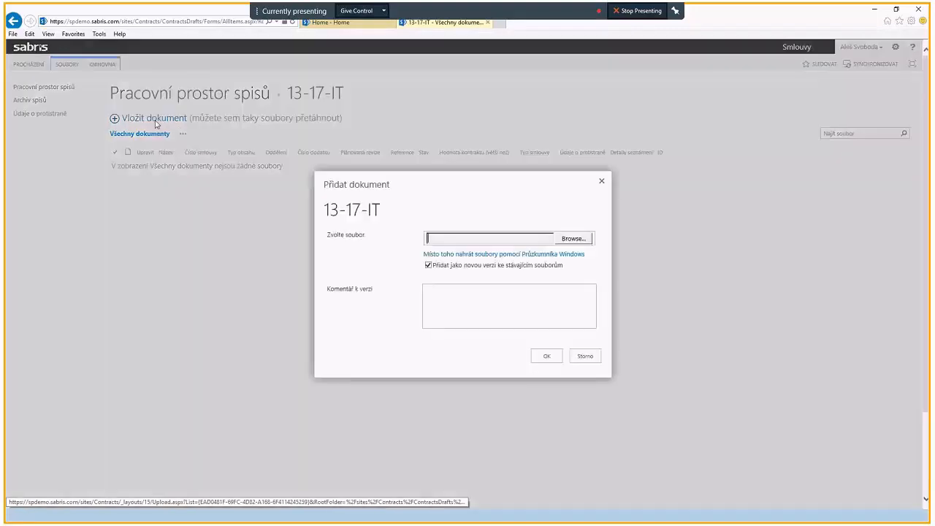
click(573, 241)
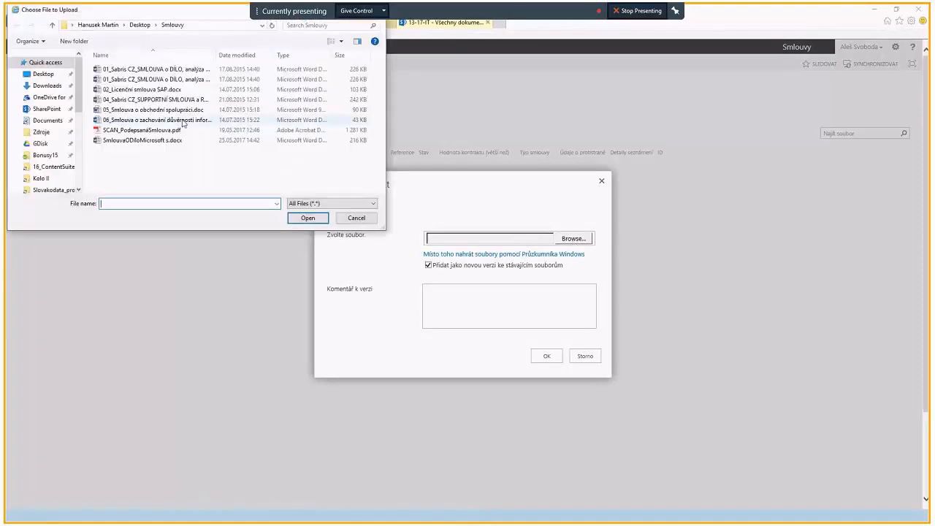
click(153, 141)
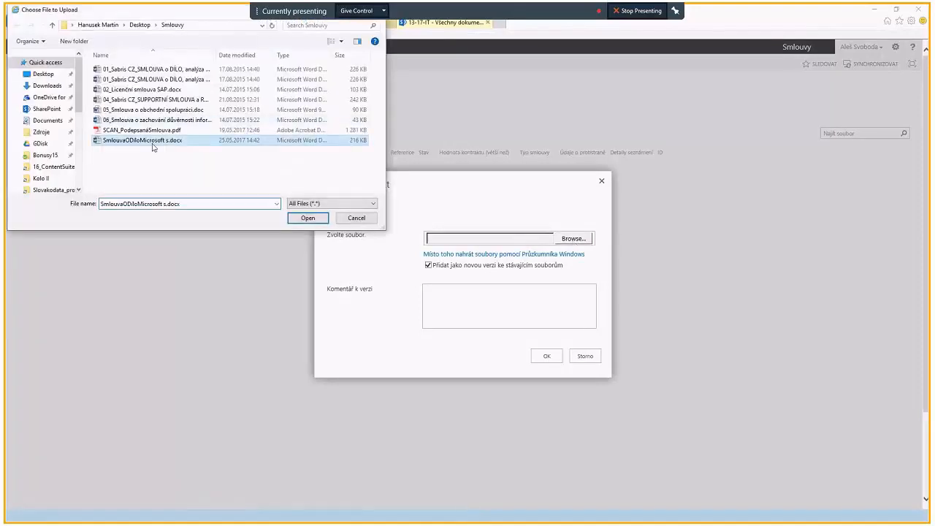
click(307, 219)
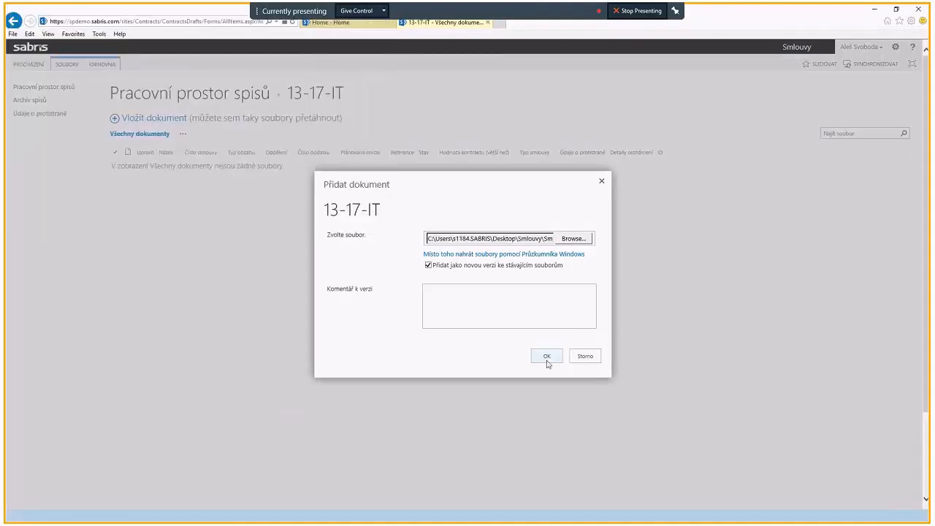
click(479, 302)
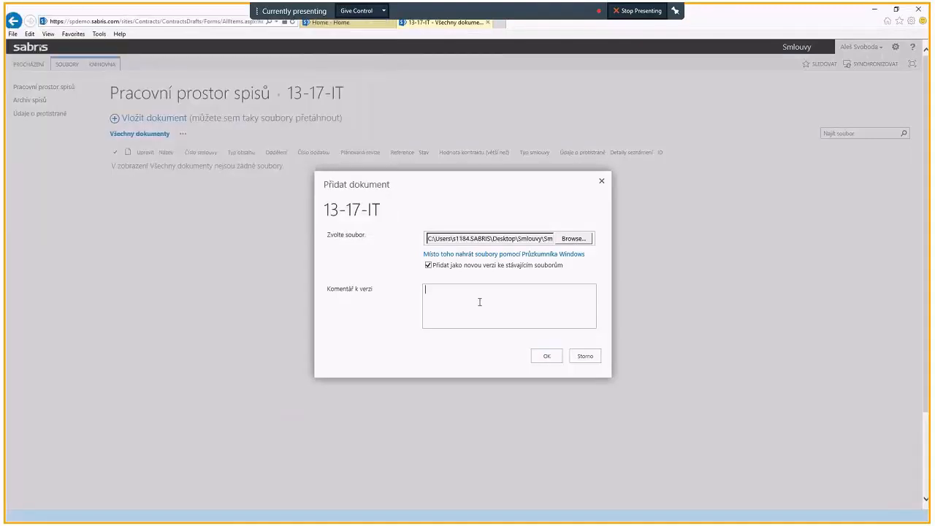
click(553, 363)
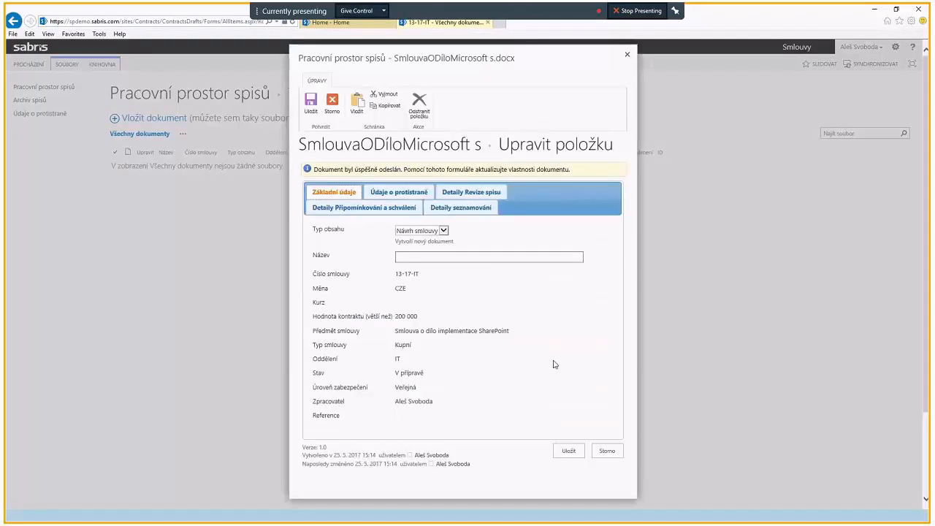
Step: Switch the document's content type to Ostatní to check its document type options, and set it back to Návrh smlouvy
click(443, 231)
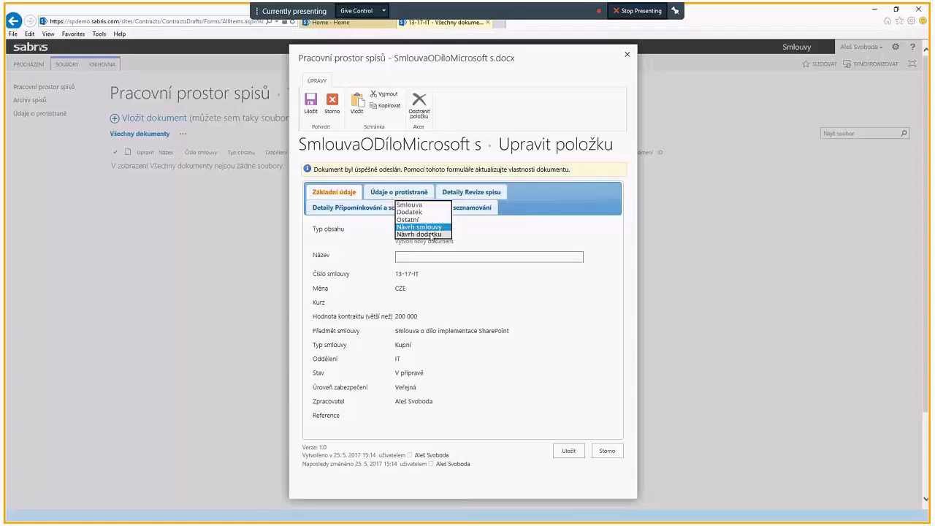
click(431, 230)
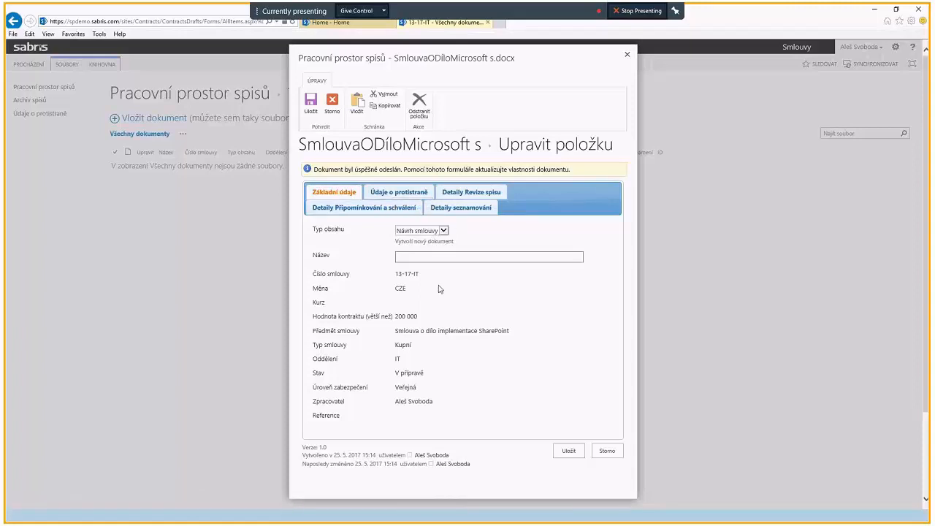
click(444, 231)
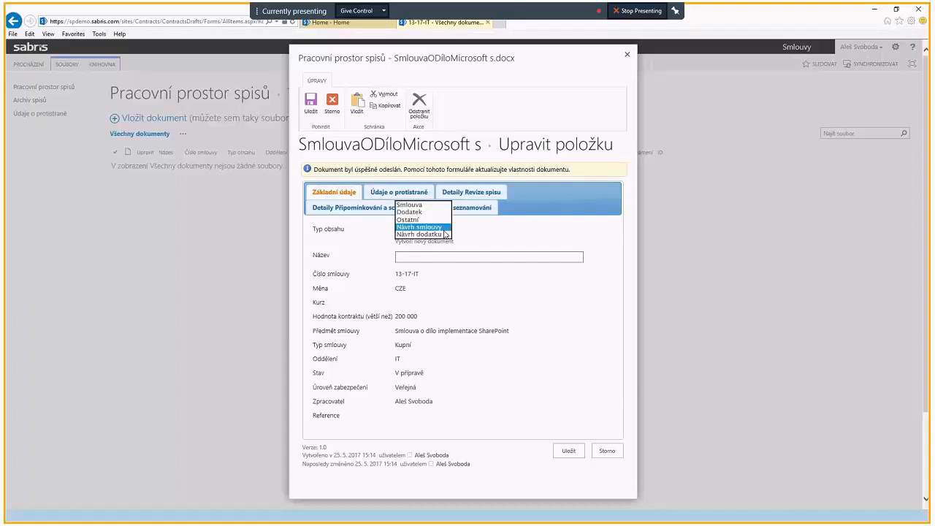
click(423, 220)
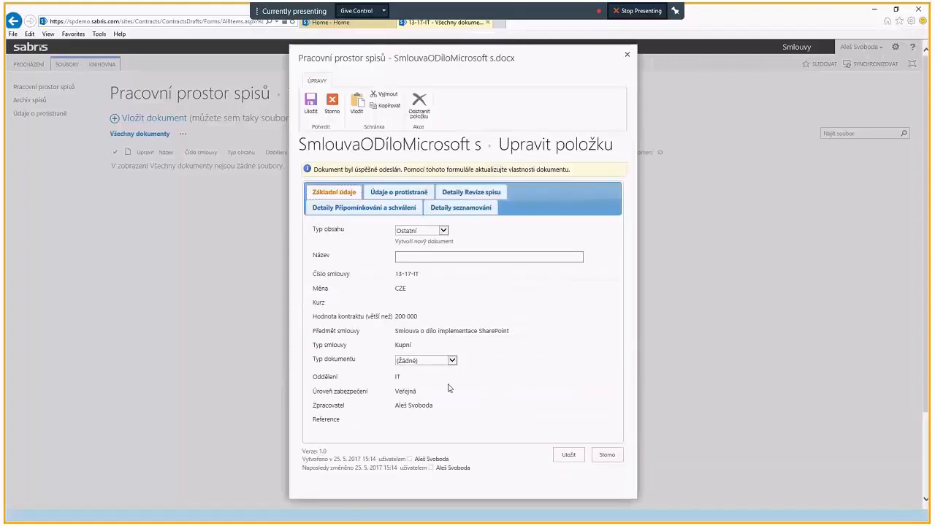
click(452, 360)
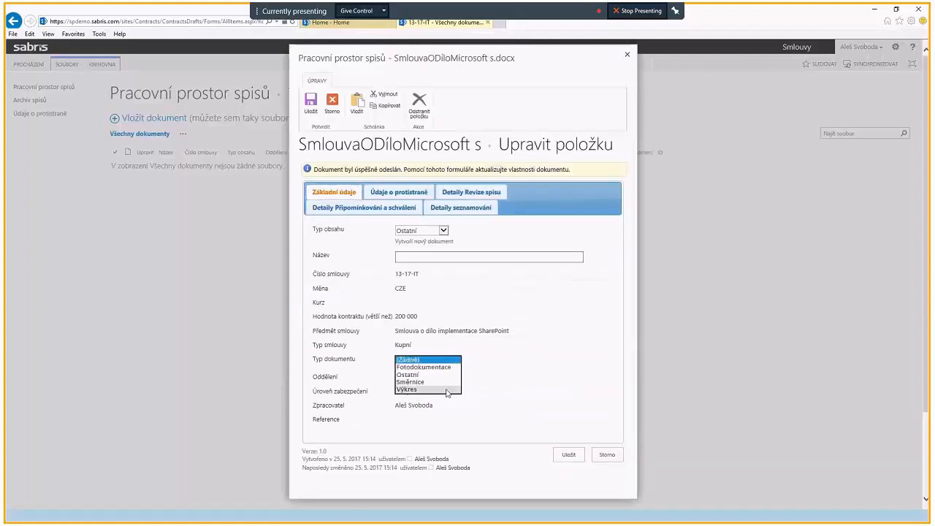
click(402, 362)
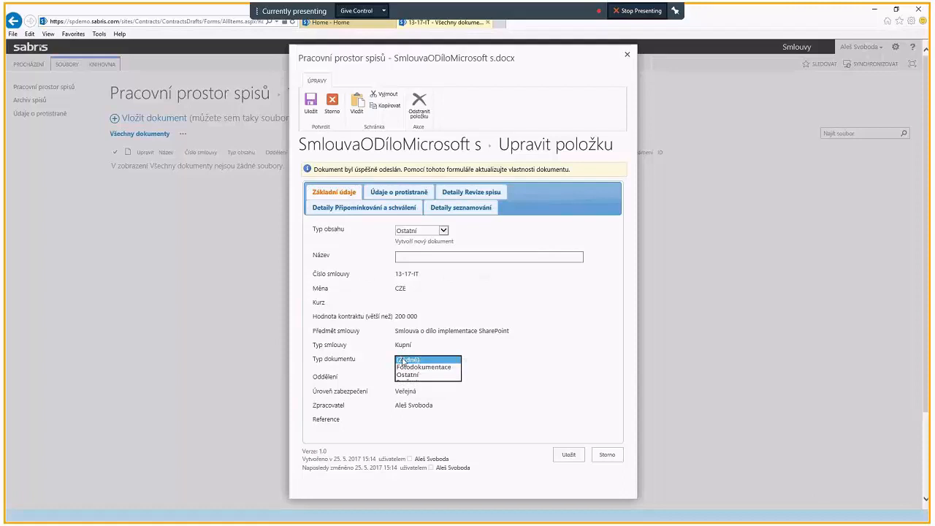
click(443, 231)
click(437, 239)
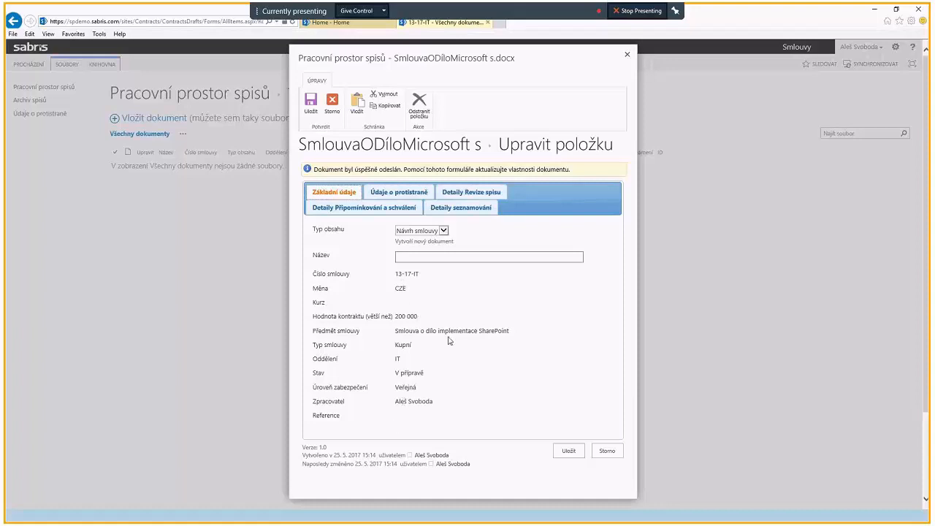
Step: Enter "Smlouva o dílo" as the name of the uploaded document
click(434, 255)
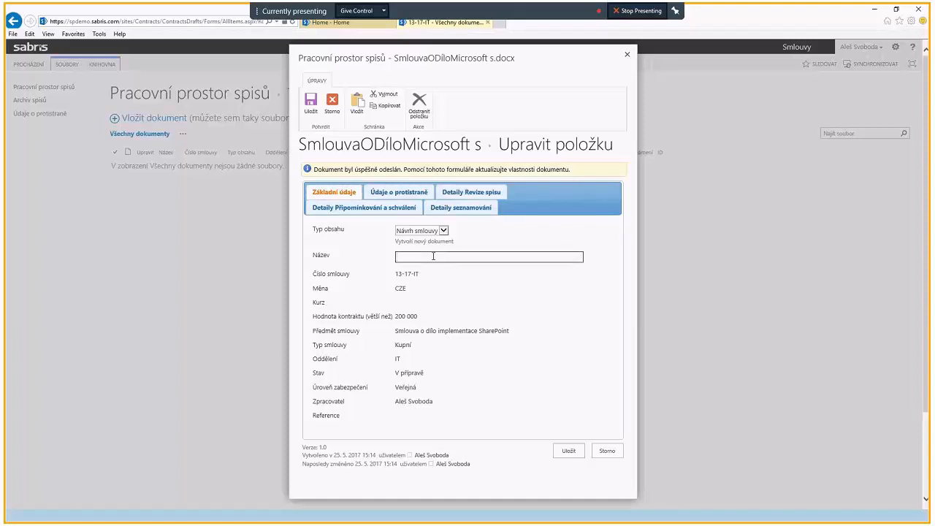
text(Smlouva o dílo)
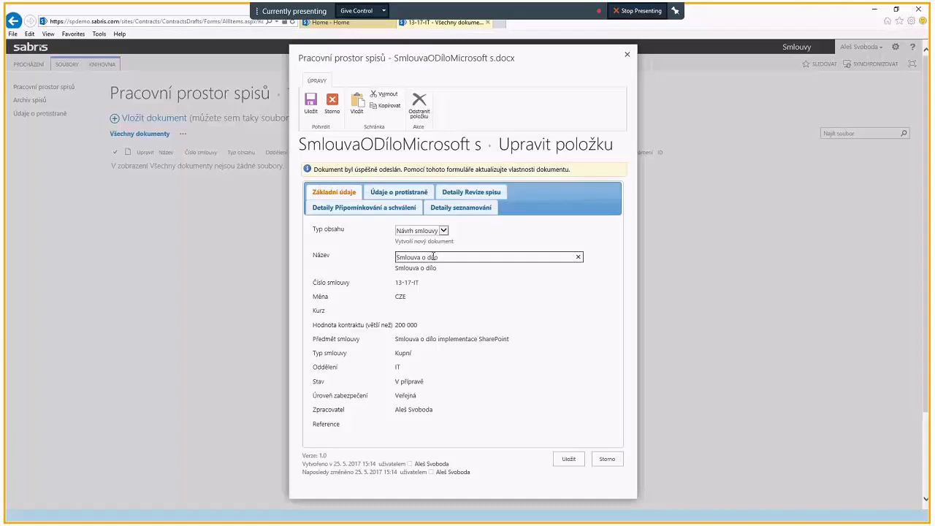
Step: Replace the document's name with "Smlouva implementace SharePoint" and save its properties
double_click(434, 256)
key(ctrl+a)
text(Smlouva implementace SharePoint)
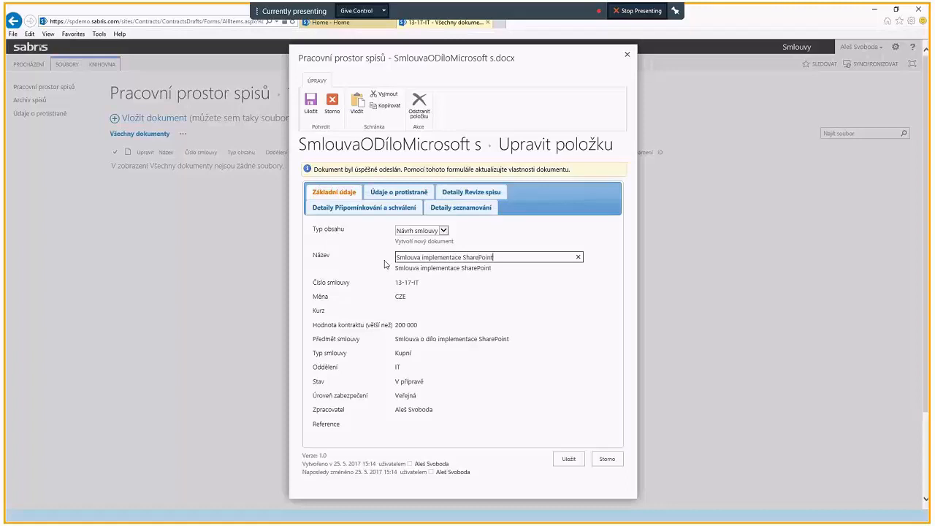
click(568, 460)
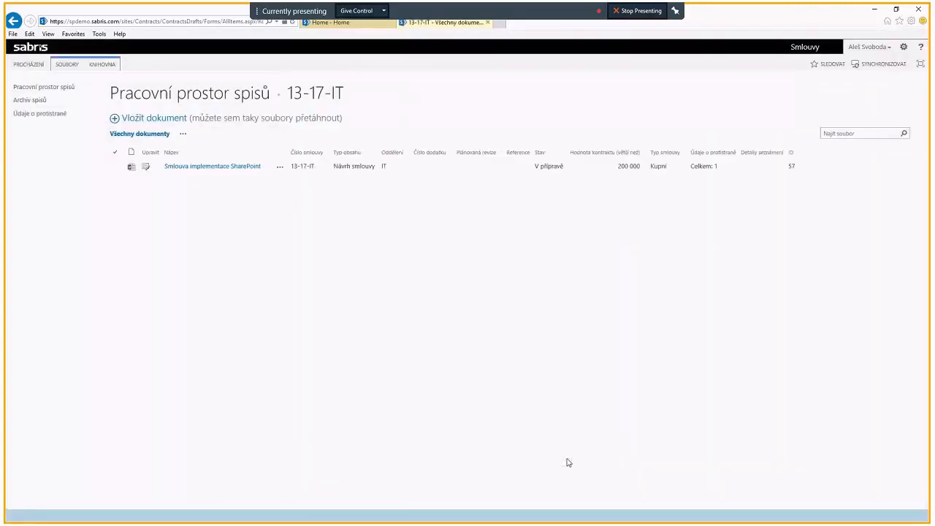
click(446, 167)
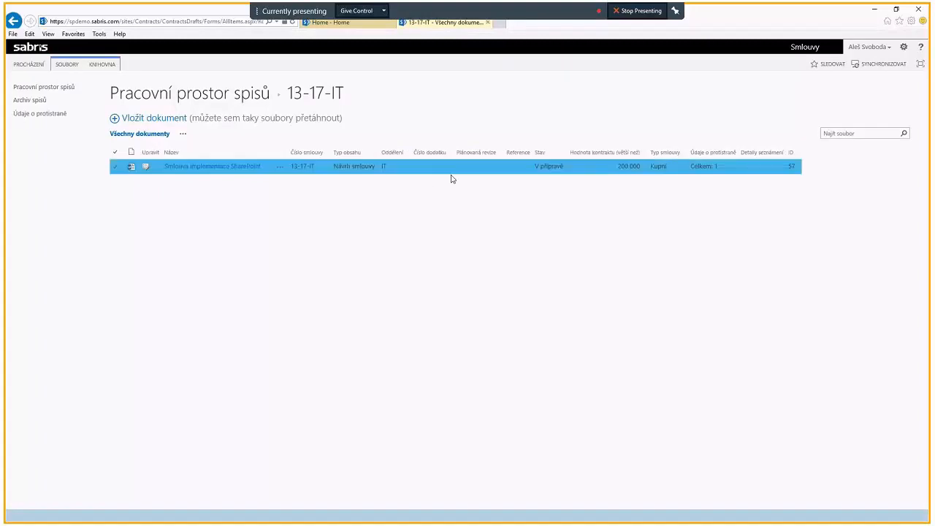
click(556, 179)
click(555, 174)
click(125, 241)
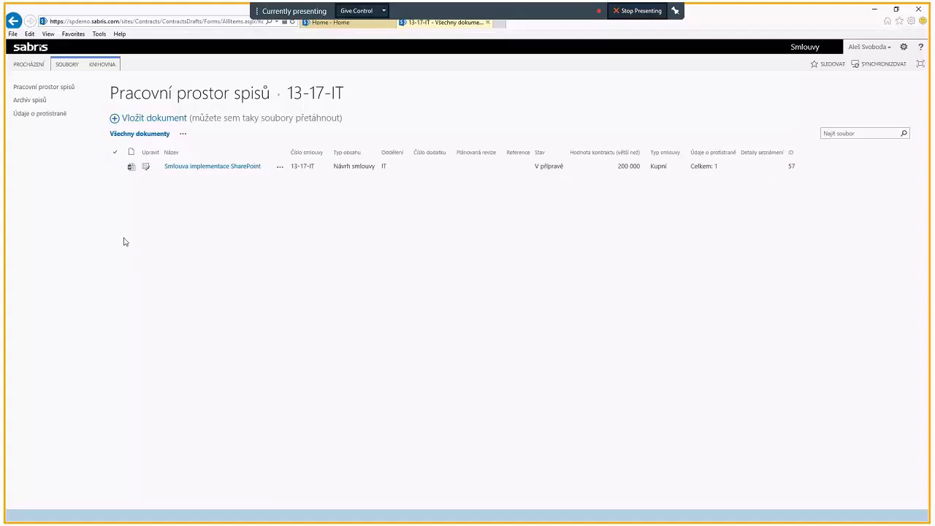
Step: Upload SmlouvaODíloMicrosoft s.docx from the Smlouvy folder into contract file 13-17-IT as a new version
click(145, 119)
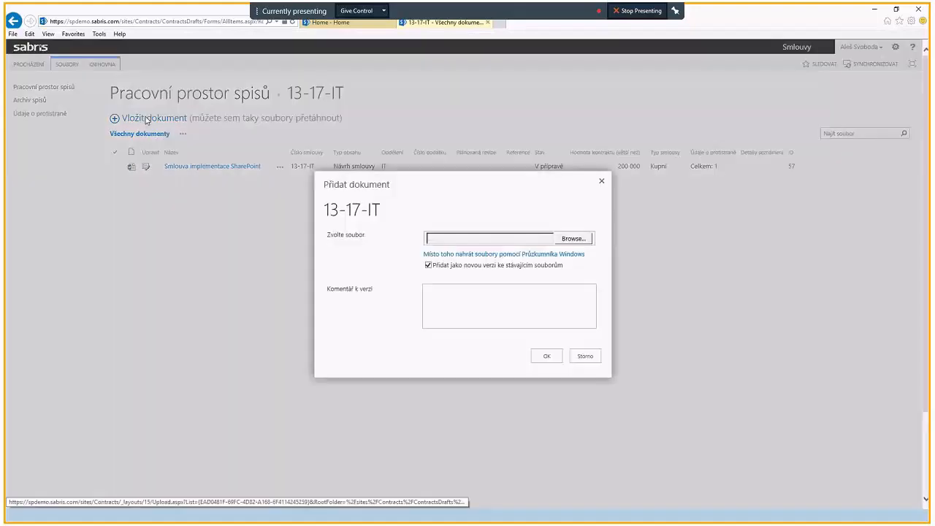
click(572, 239)
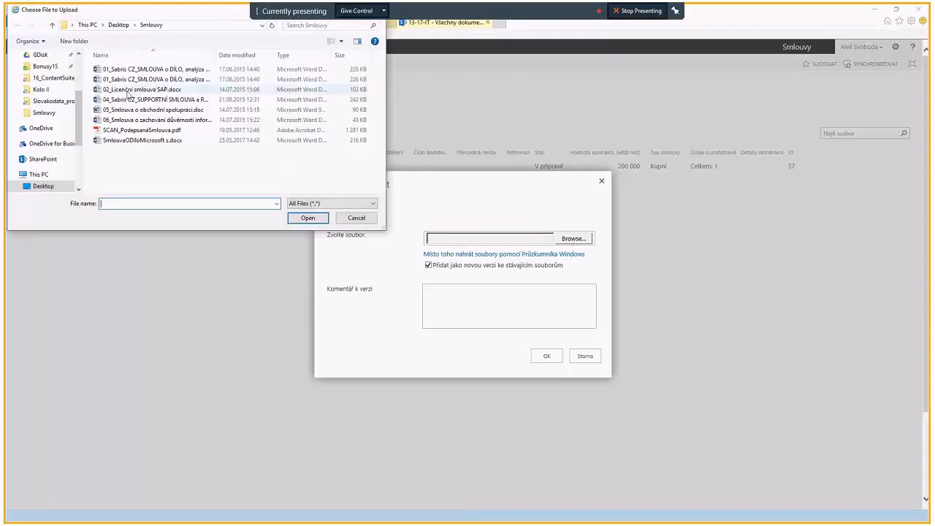
click(143, 141)
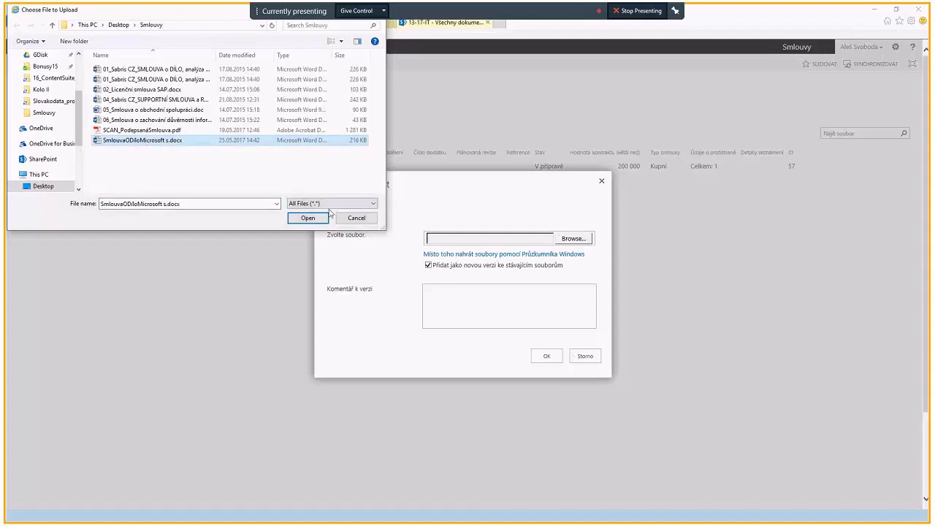
click(312, 218)
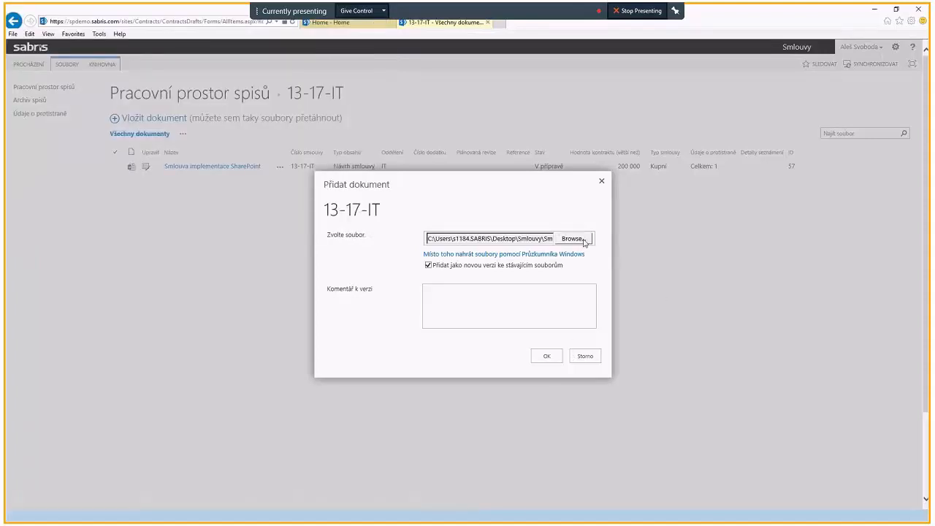
click(553, 359)
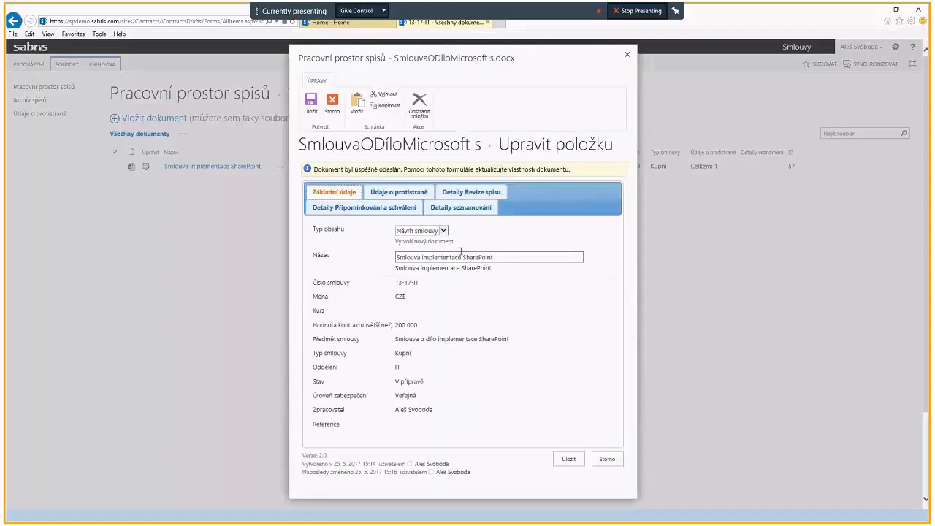
Step: Classify the uploaded document as content type Ostatní with document type Směrnice, and name it "Směrnice impelmentace"
click(443, 230)
click(409, 225)
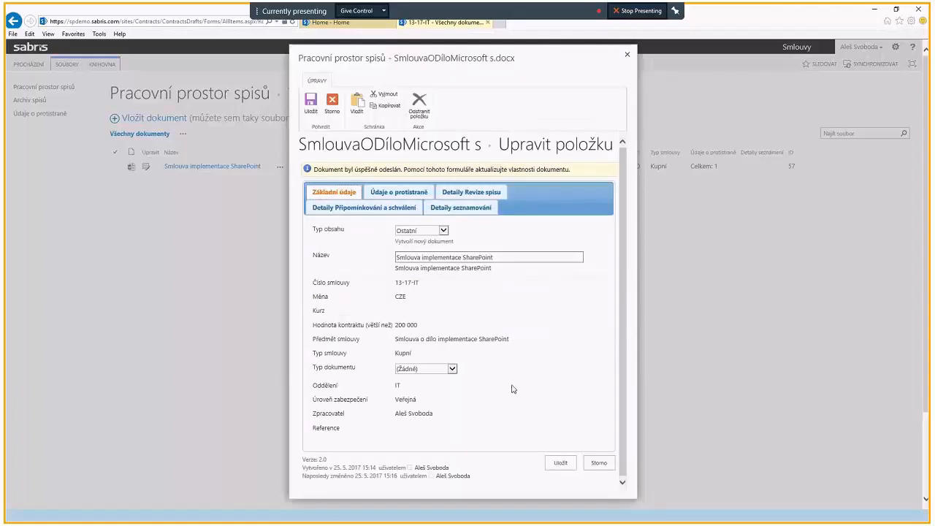
click(453, 369)
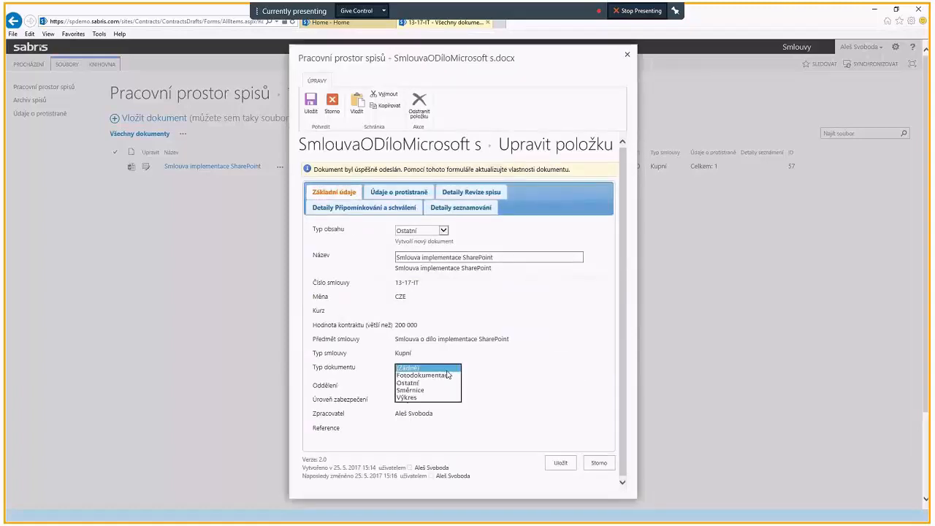
click(419, 391)
drag(494, 259, 401, 271)
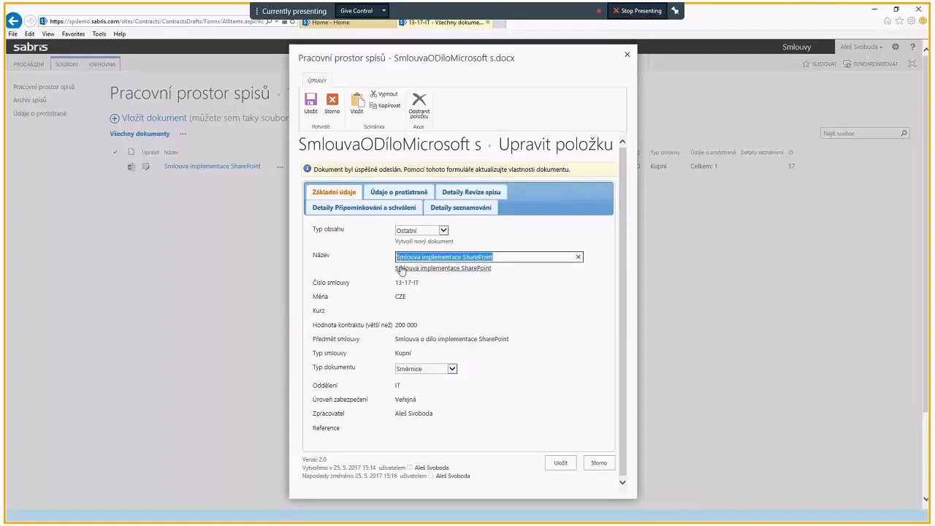
text(Směr)
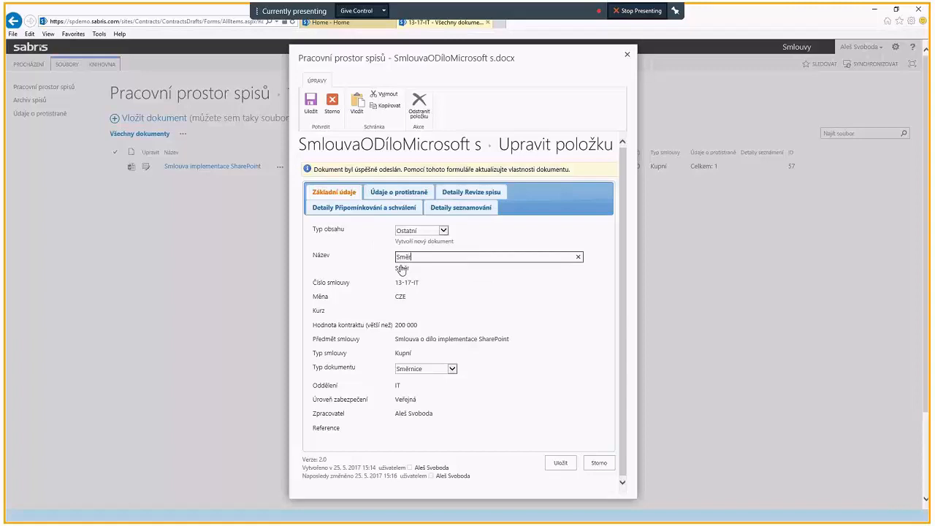
text(nice impelmentace)
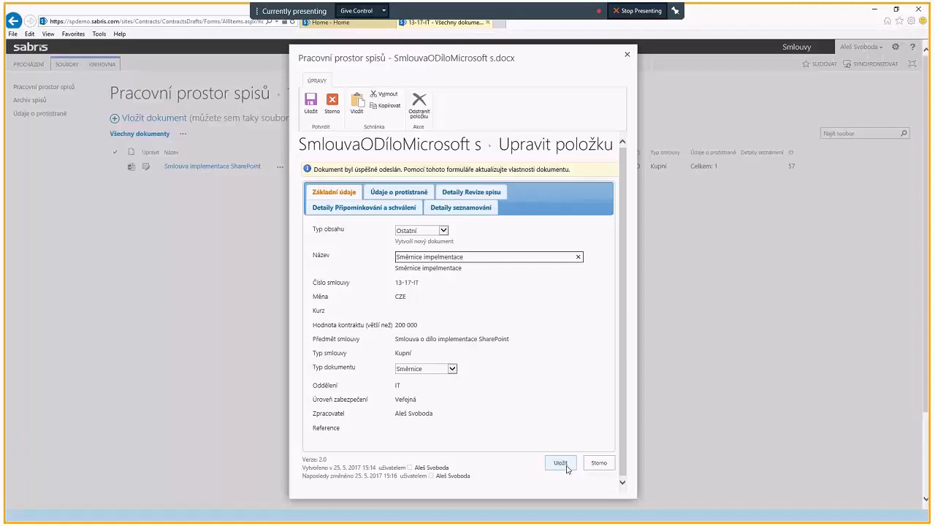
Step: Check the uploaded document's counterparty details and save its properties
click(393, 192)
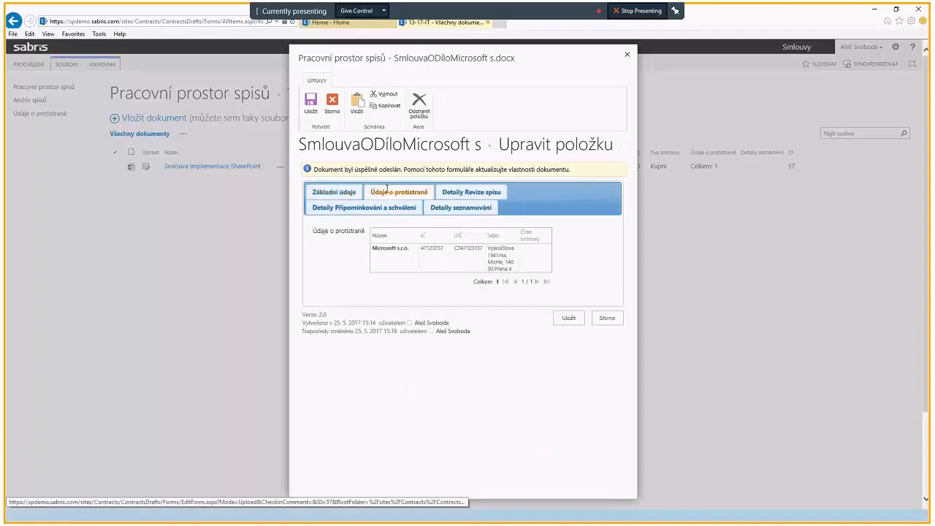
click(329, 259)
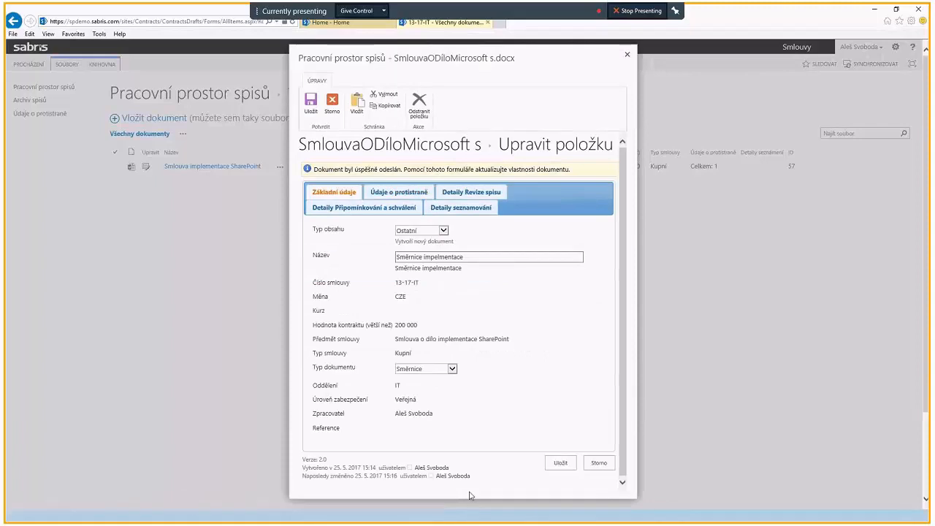
click(561, 465)
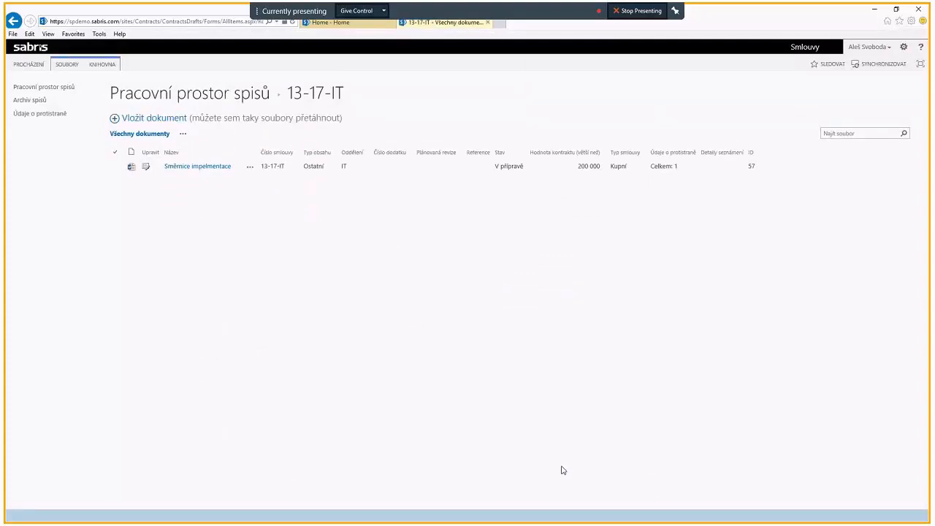
Step: Open the properties of the Směrnice impelmentace document to check its basic data, and save them without edits
click(257, 170)
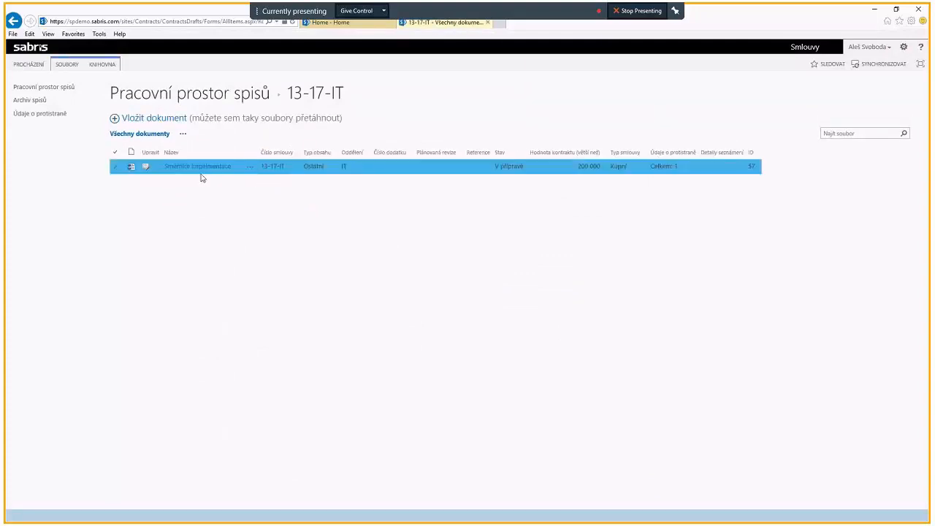
click(145, 168)
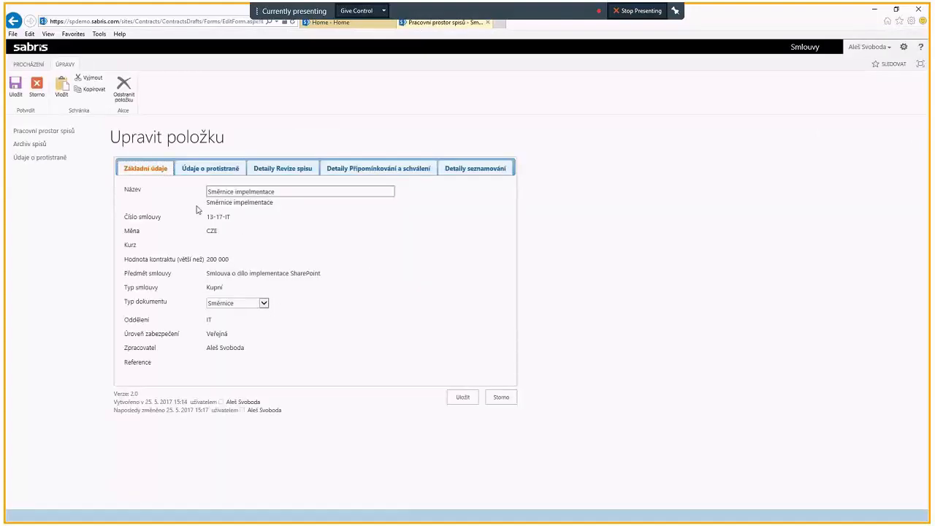
click(463, 396)
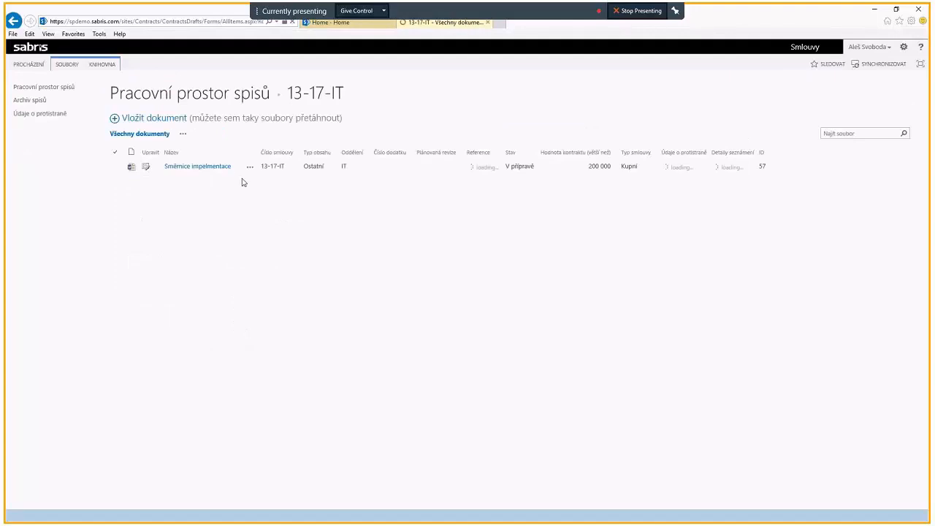
Step: Upload SmlouvaODíloMicrosoft s.docx to contract file 13-17-IT once more as another new version
click(151, 120)
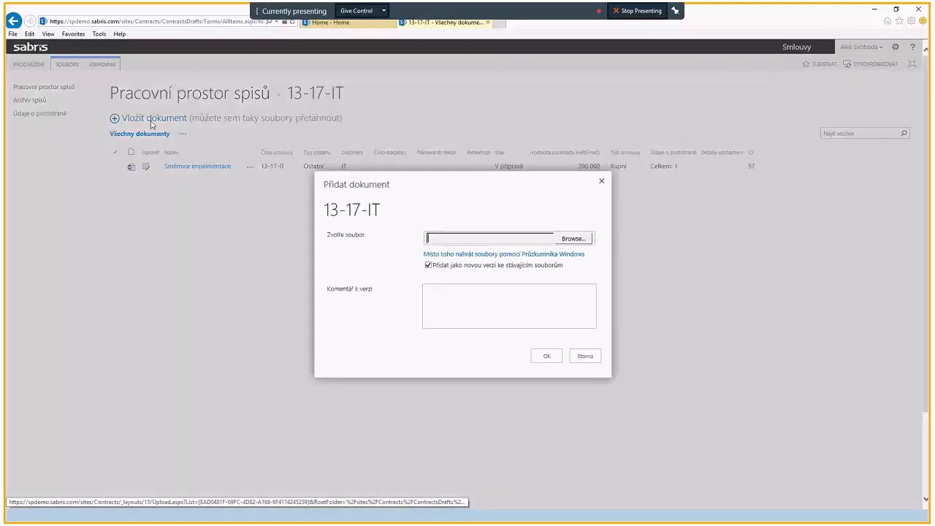
click(572, 239)
click(156, 142)
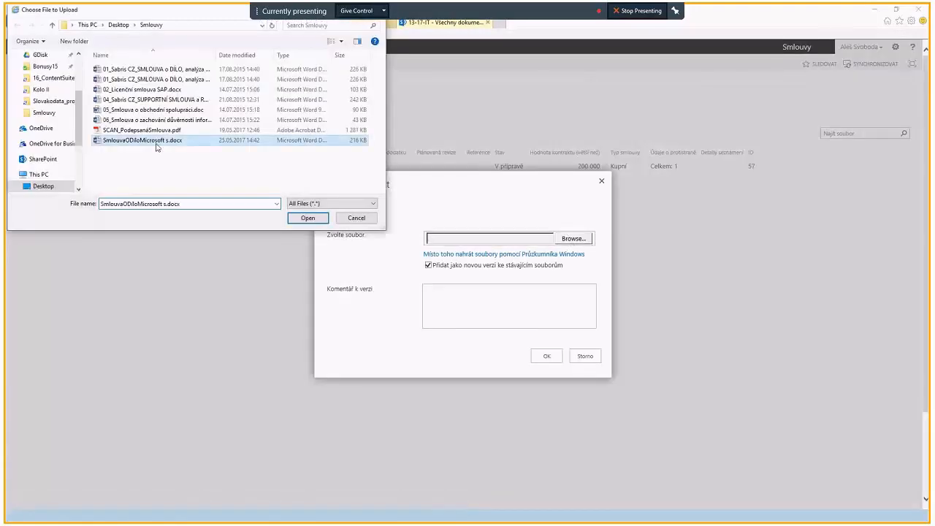
click(324, 220)
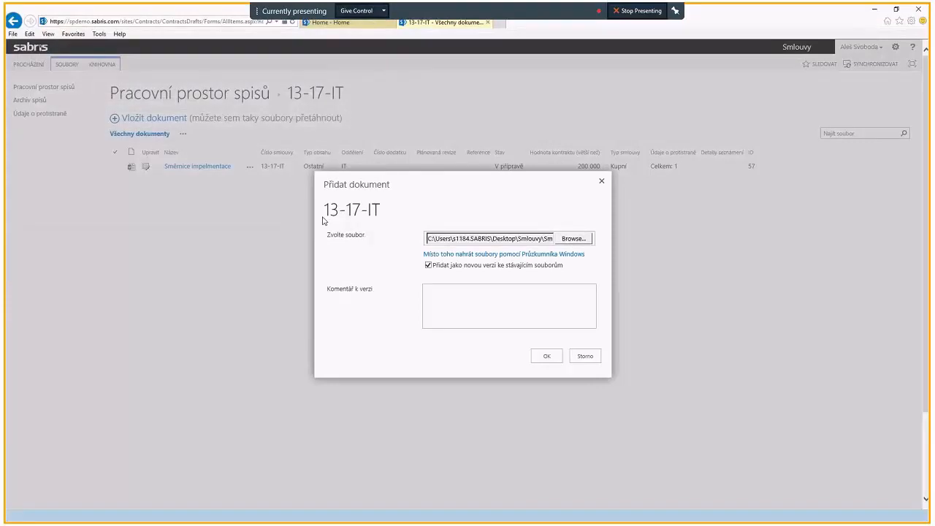
click(543, 356)
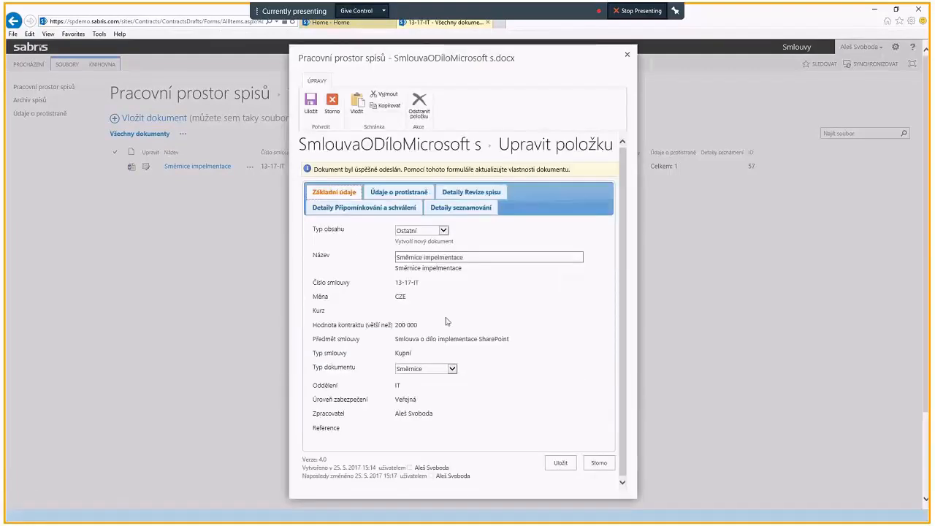
Step: Change the content type of SmlouvaODíloMicrosoft s.docx to Návrh smlouvy and save its properties
click(445, 232)
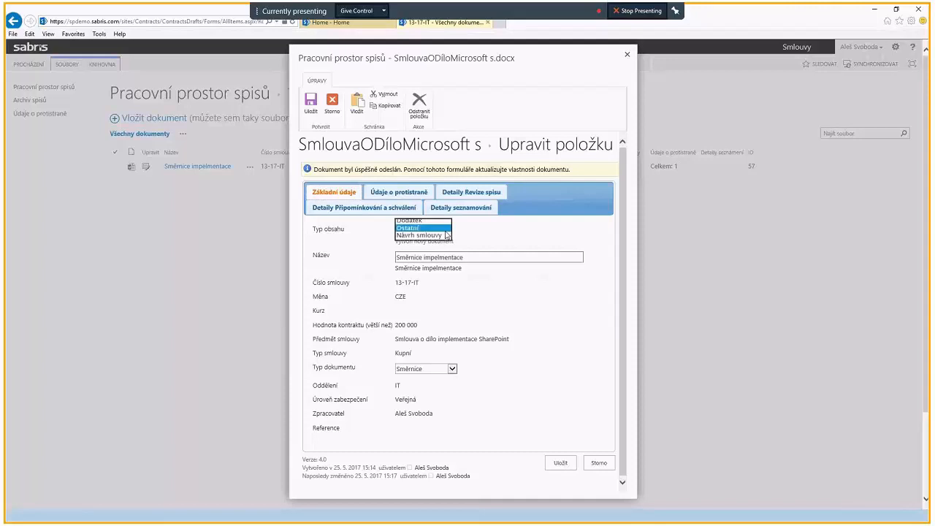
click(411, 236)
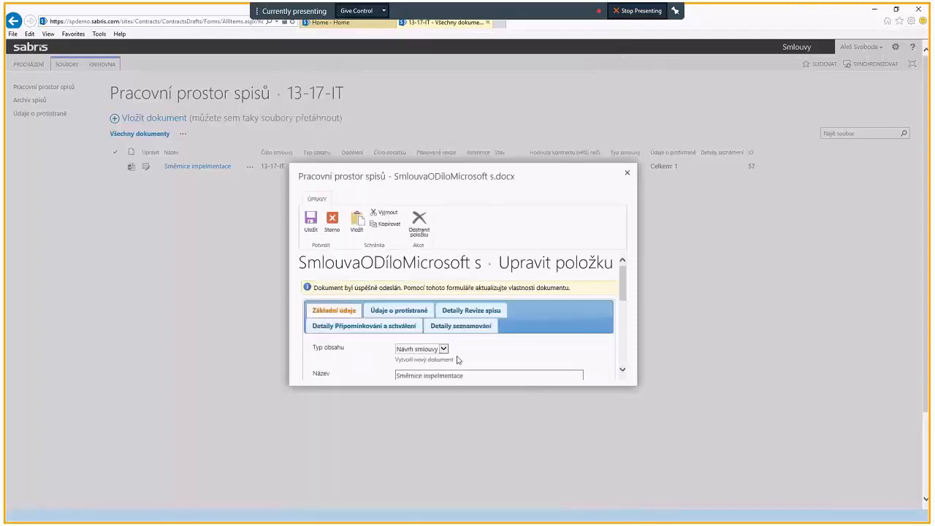
click(568, 355)
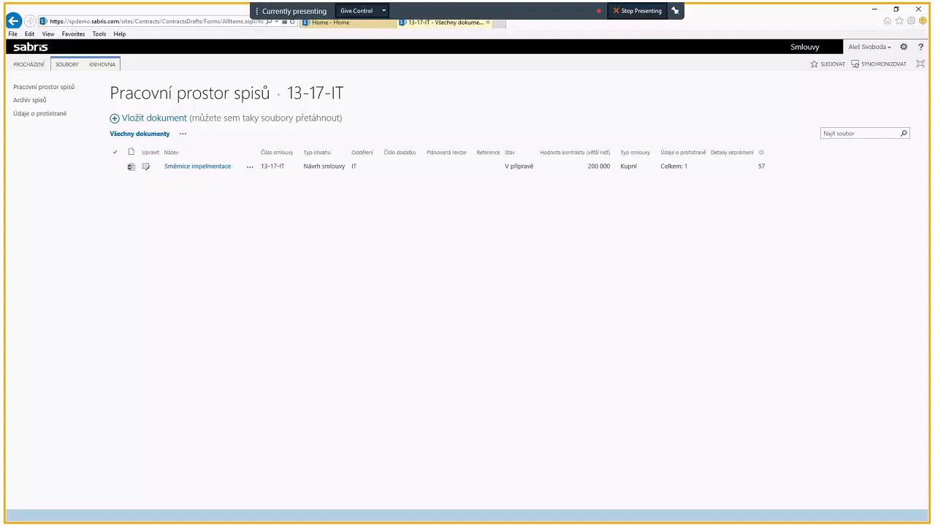
Step: Review the documents in contract files 12-17-Finance and 8-17-IT, and return to the list of contract files
click(60, 89)
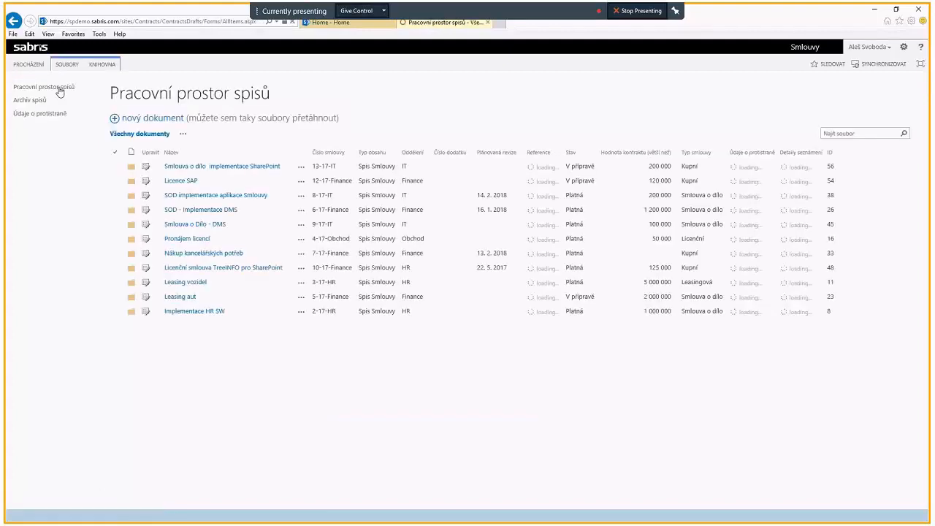
click(181, 184)
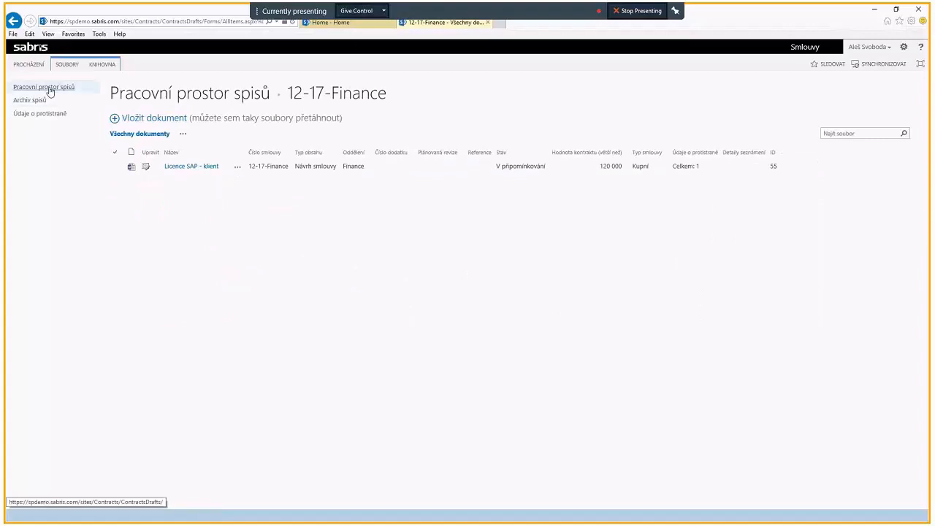
click(49, 89)
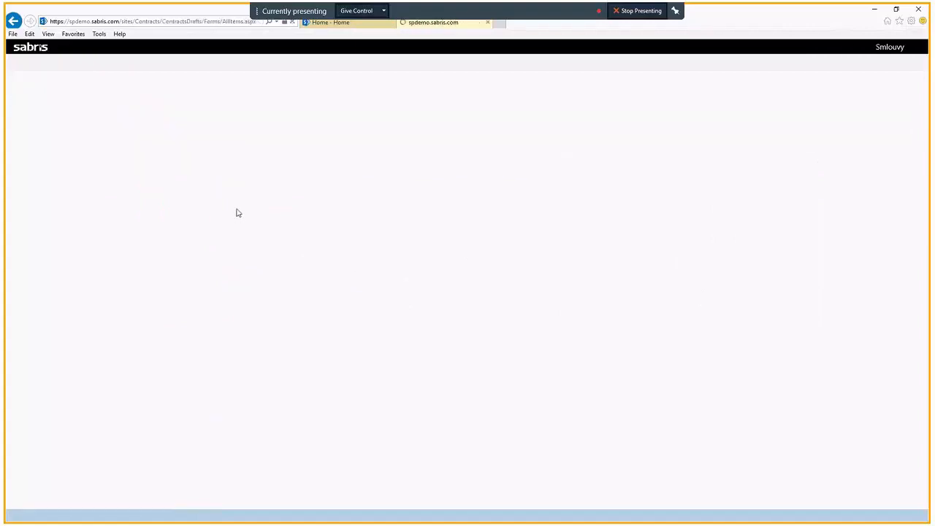
click(196, 198)
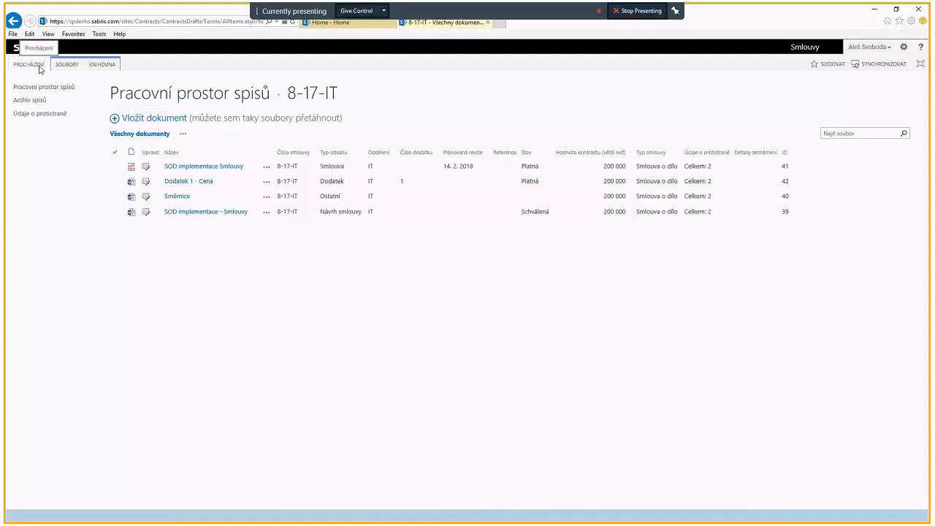
click(73, 90)
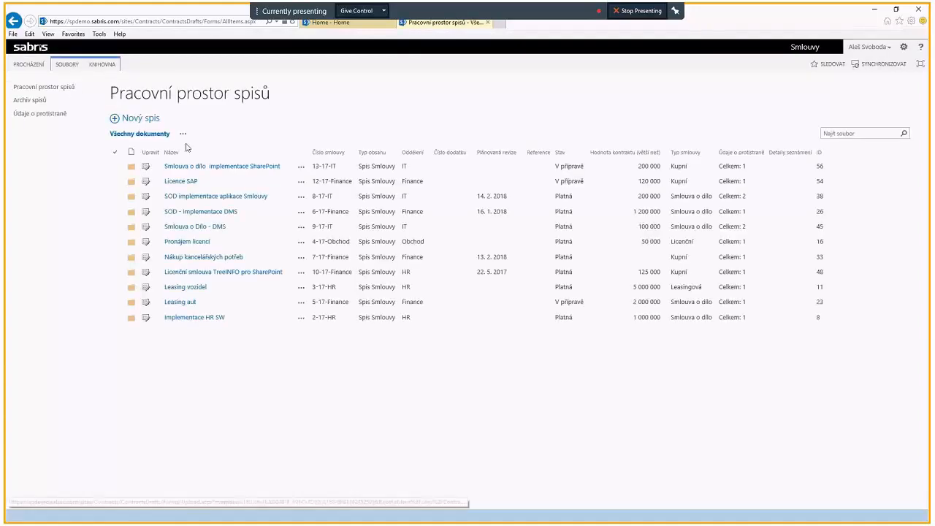
Step: Open the start form of the Připomínkování workflow for the Směrnice impelmentace document in contract file 13-17-IT
click(191, 168)
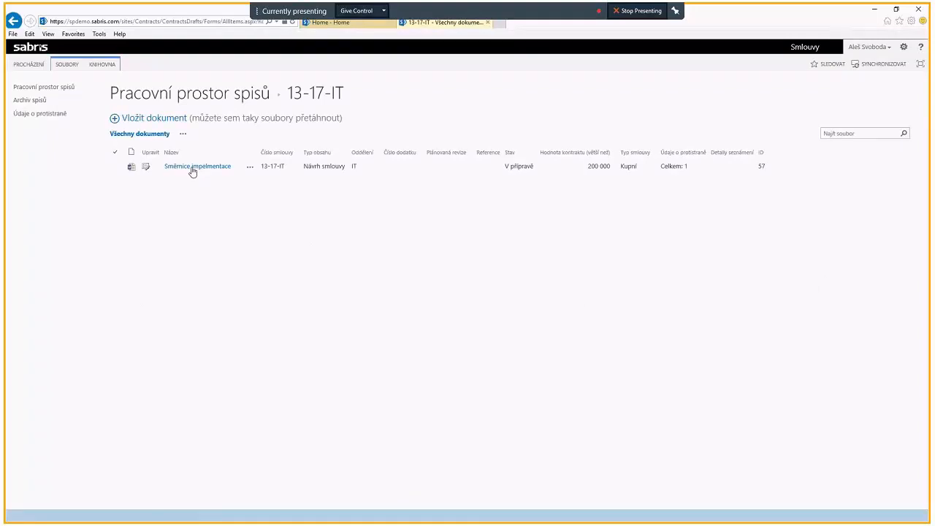
click(114, 167)
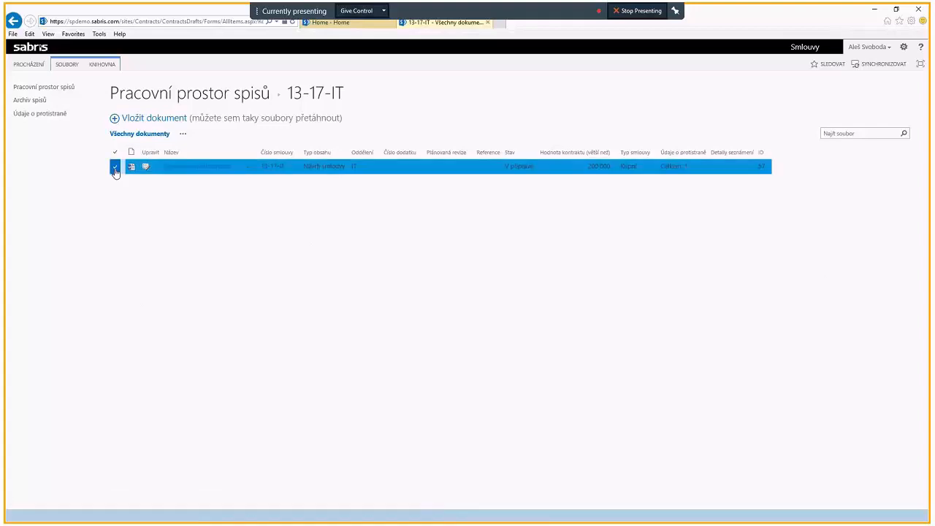
click(66, 64)
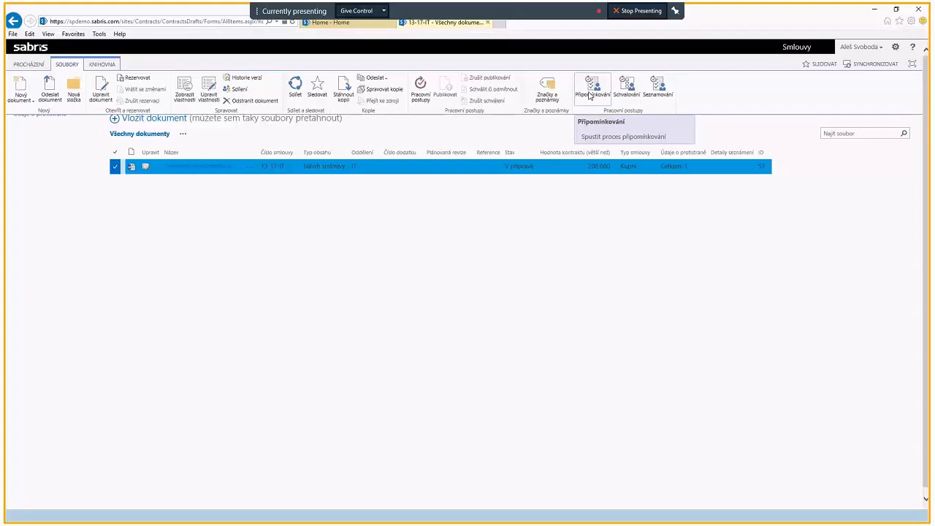
click(589, 95)
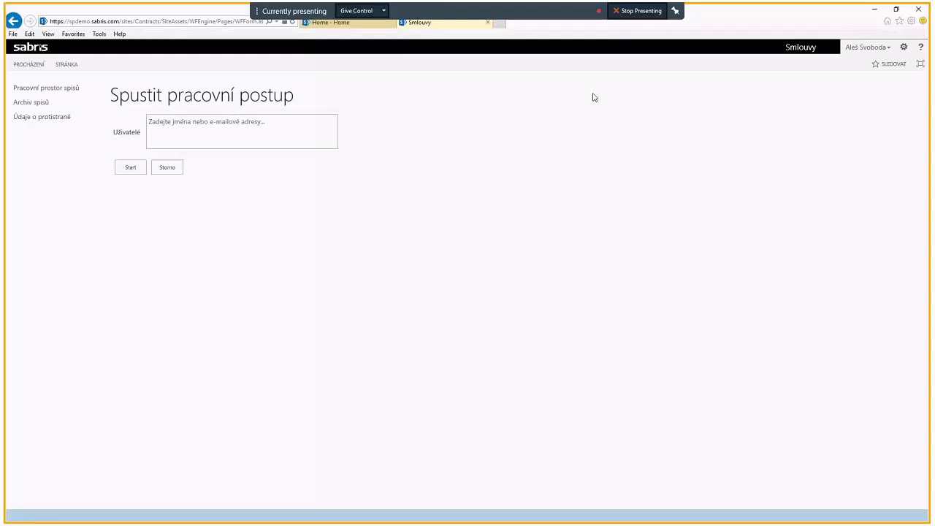
Step: Assign two colleagues as the commenting users and start the workflow
click(305, 126)
text(aleš)
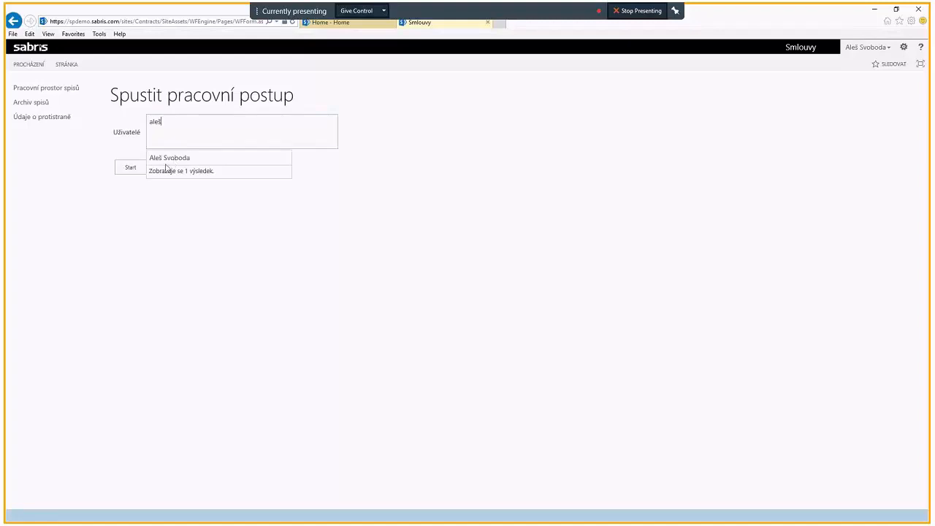
click(167, 160)
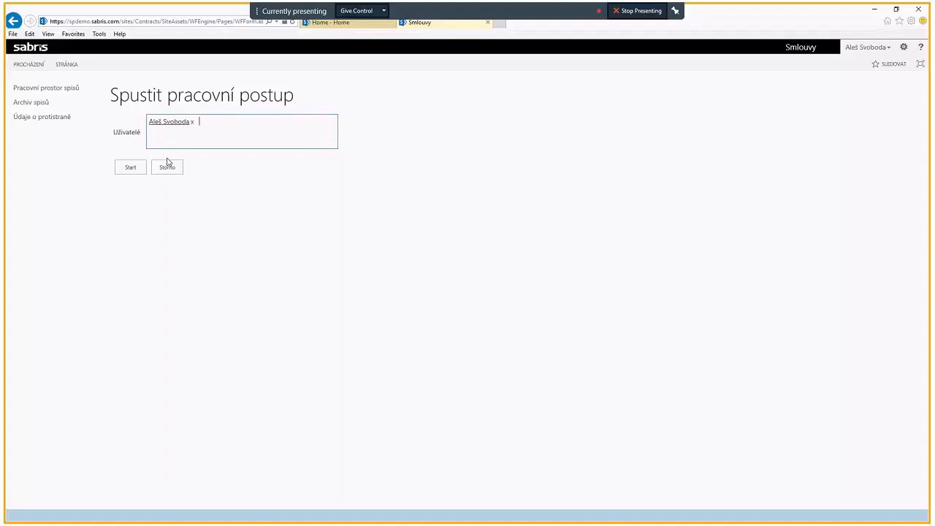
text(boři)
click(168, 160)
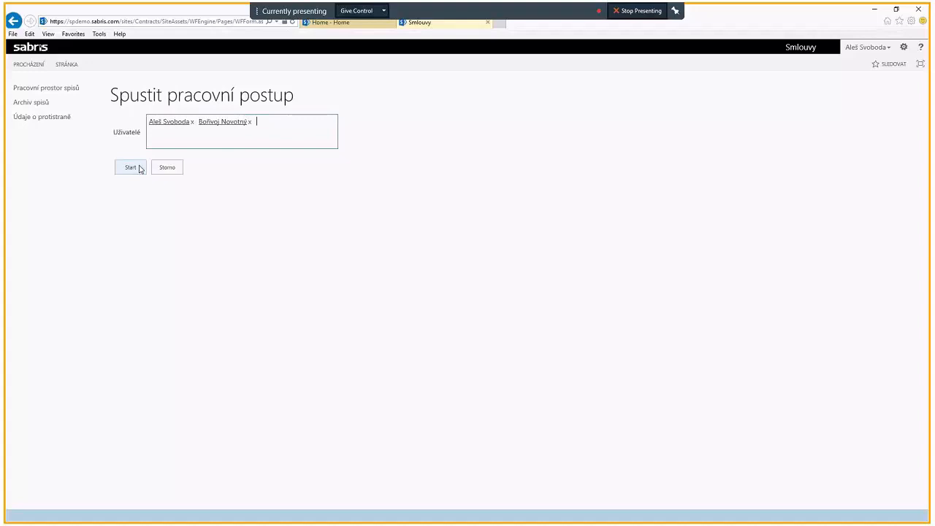
click(132, 168)
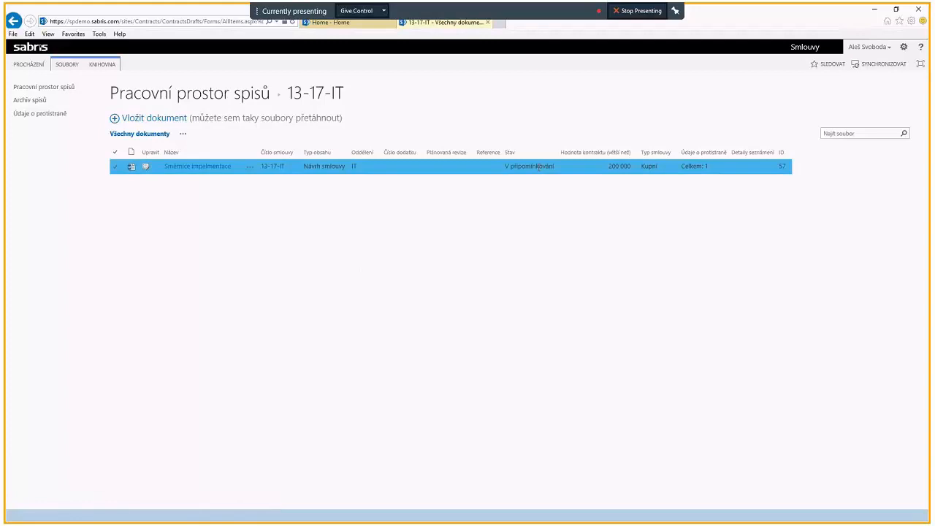
Step: Open the commenting task for 02_Licenční smlouva SAP.docx from the task list on the Smlouvy home page
click(190, 98)
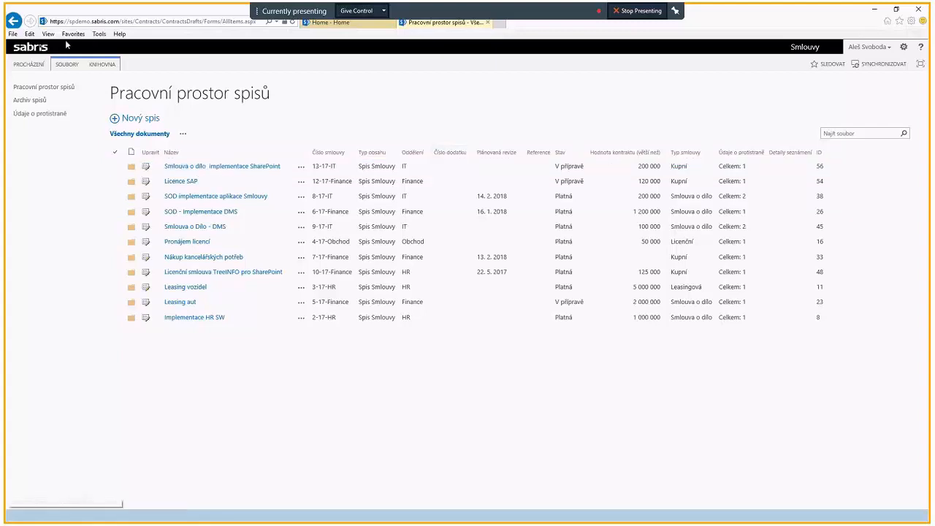
click(24, 48)
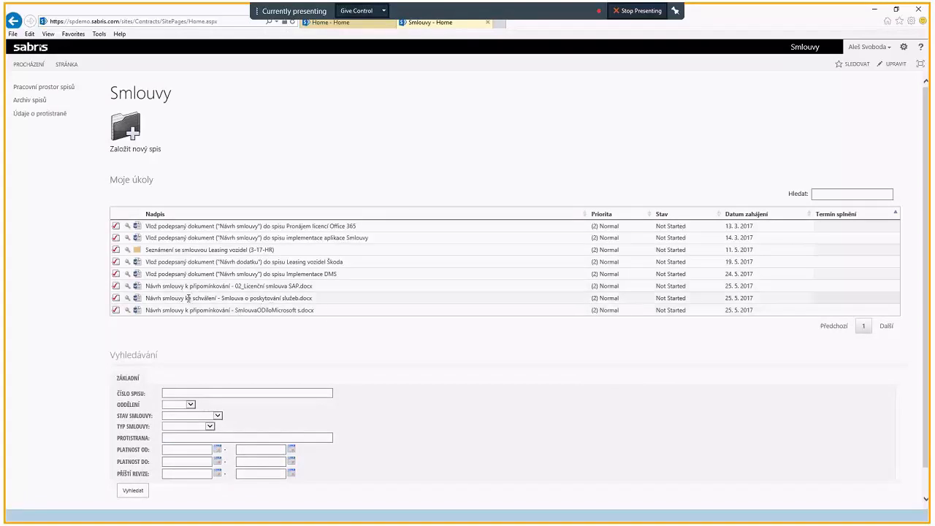
click(116, 290)
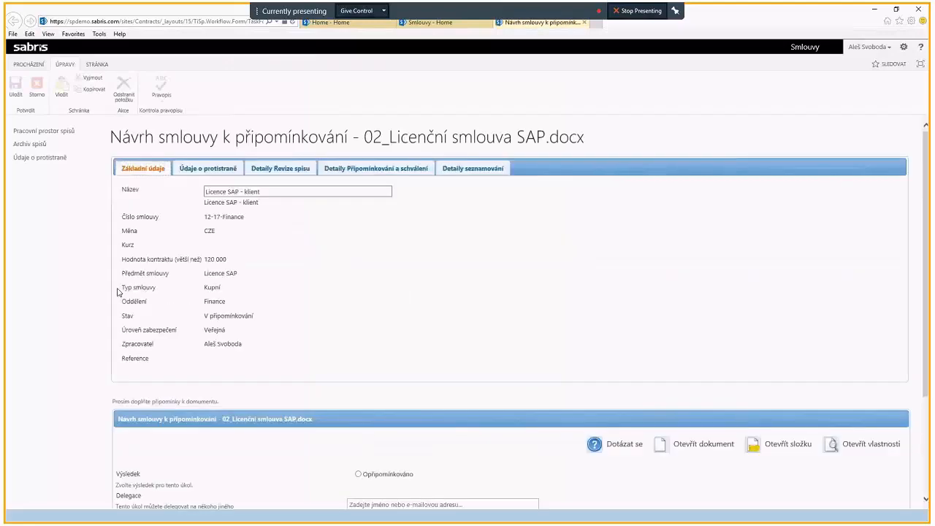
Step: Examine the task's counterparty, file revision, and commenting and approval details, ending on the basic data
click(194, 169)
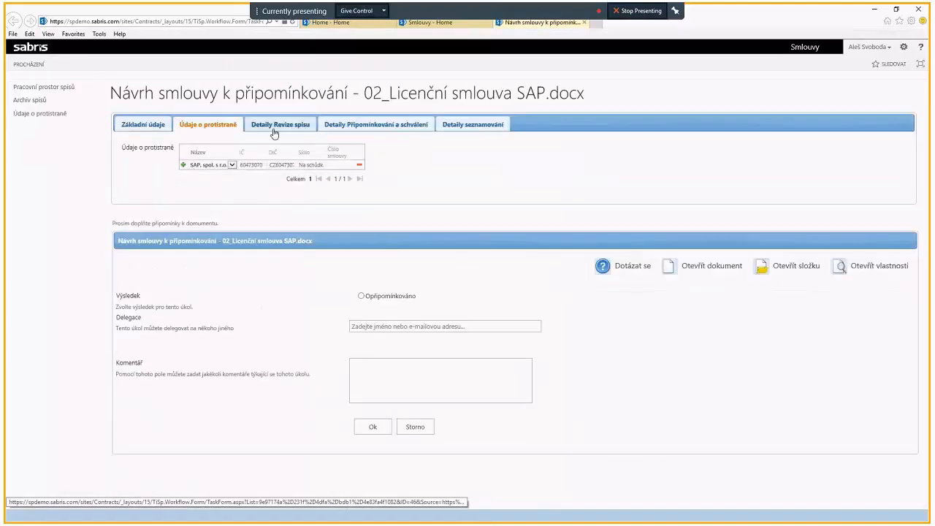
click(274, 132)
click(351, 125)
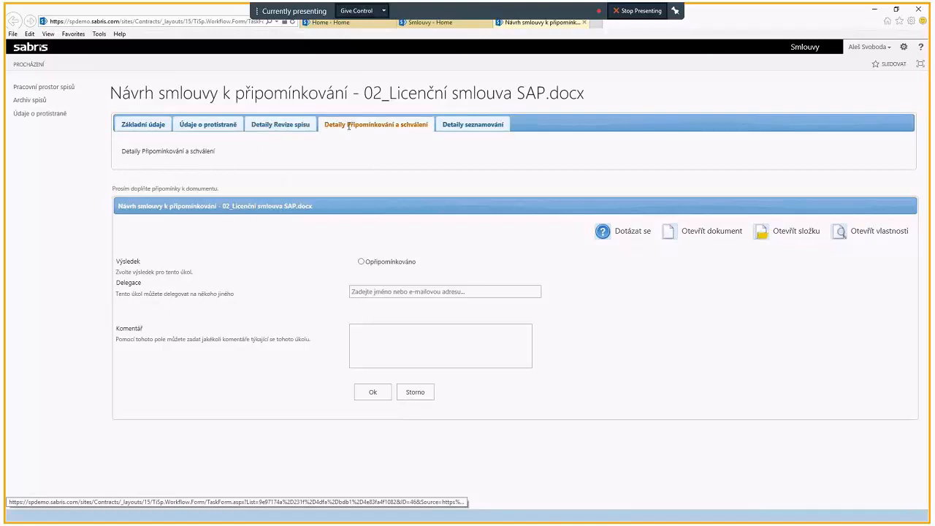
click(143, 126)
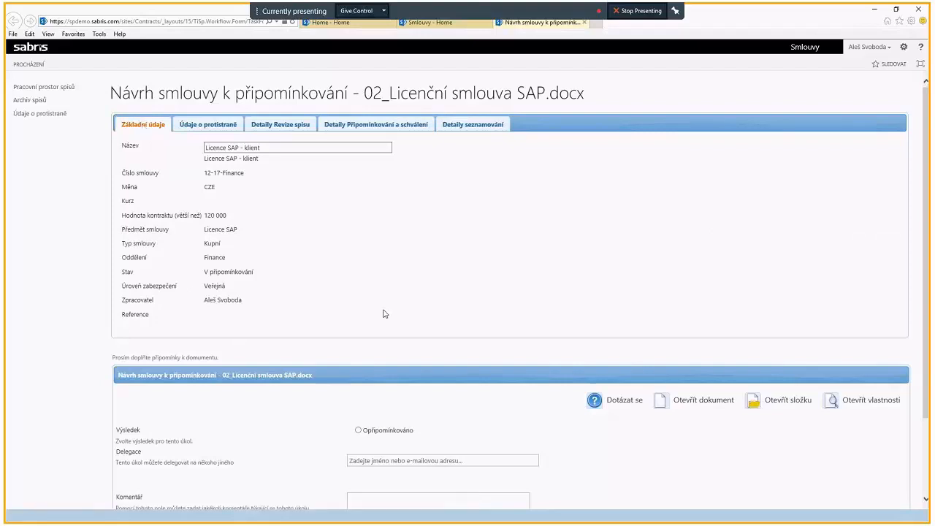
Step: Open a question about the SAP licence contract draft and replace the prefilled recipient with another colleague
scroll(384, 313, down, 1)
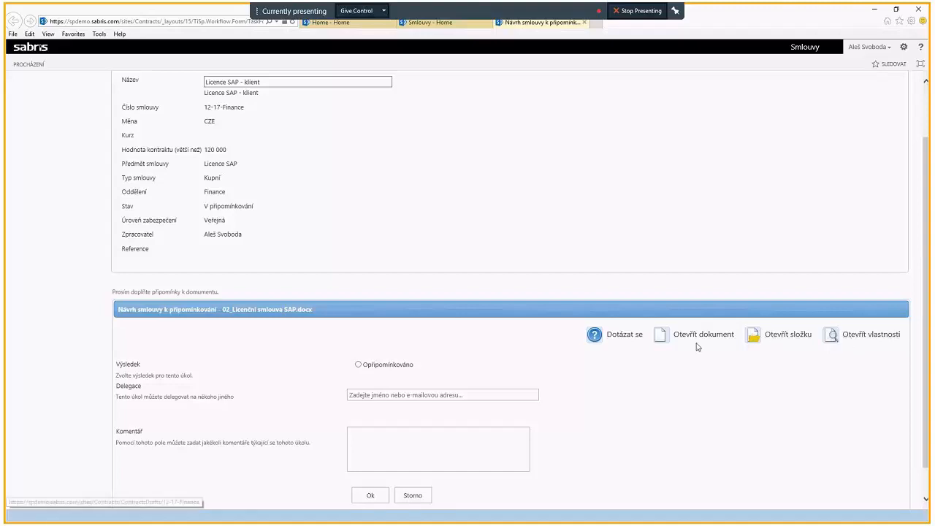
click(621, 335)
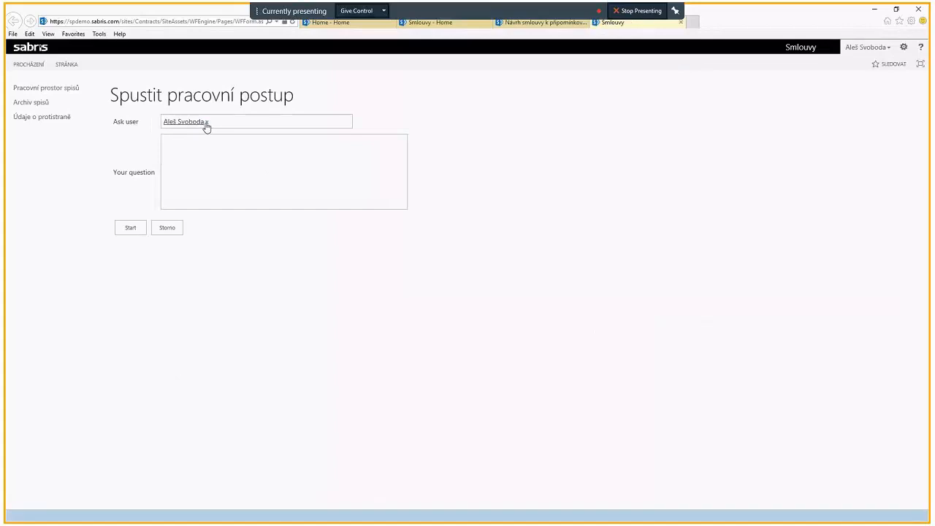
click(204, 125)
click(207, 123)
text(Boi)
text(ivoj)
Step: Send the question "Je to správně, hlavně se podívej na cenu." and close the SAP task without completing it
click(204, 139)
text(Je to správně, hlavně se podívej na cenu.)
click(131, 232)
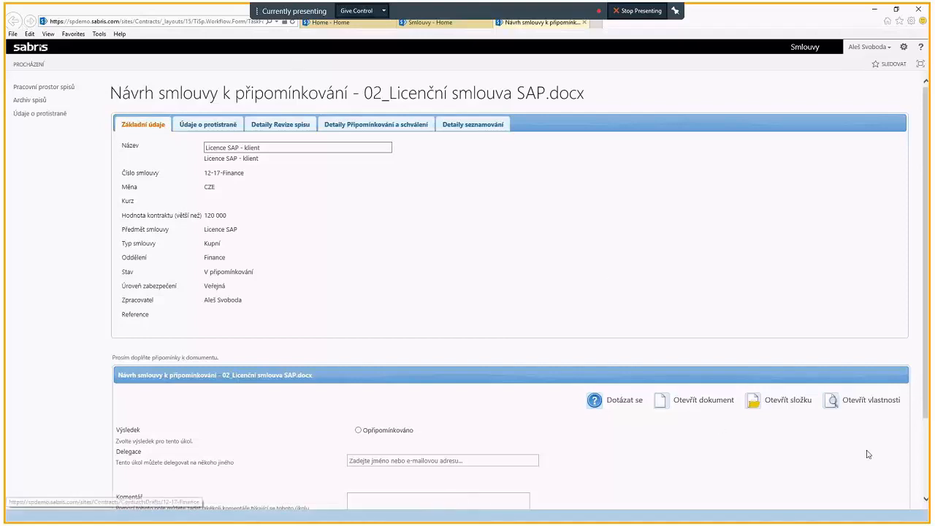
scroll(444, 463, down, 2)
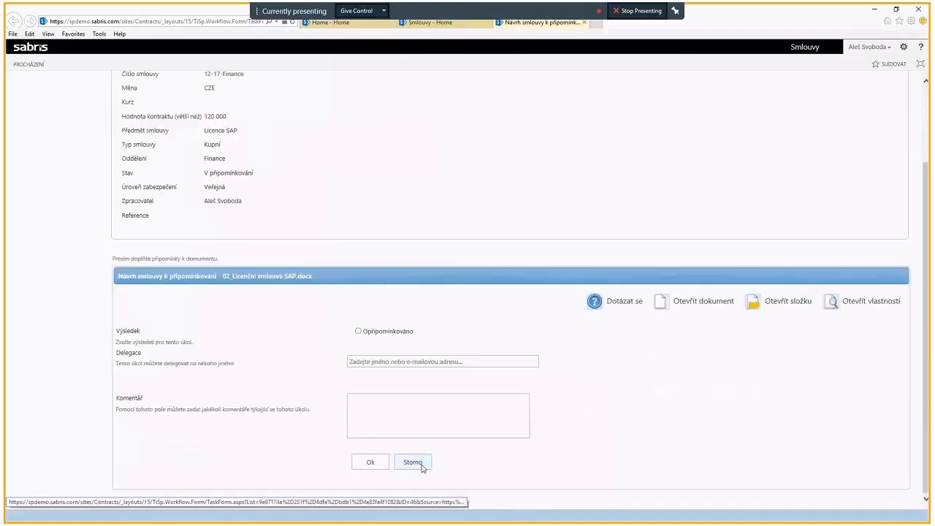
click(418, 464)
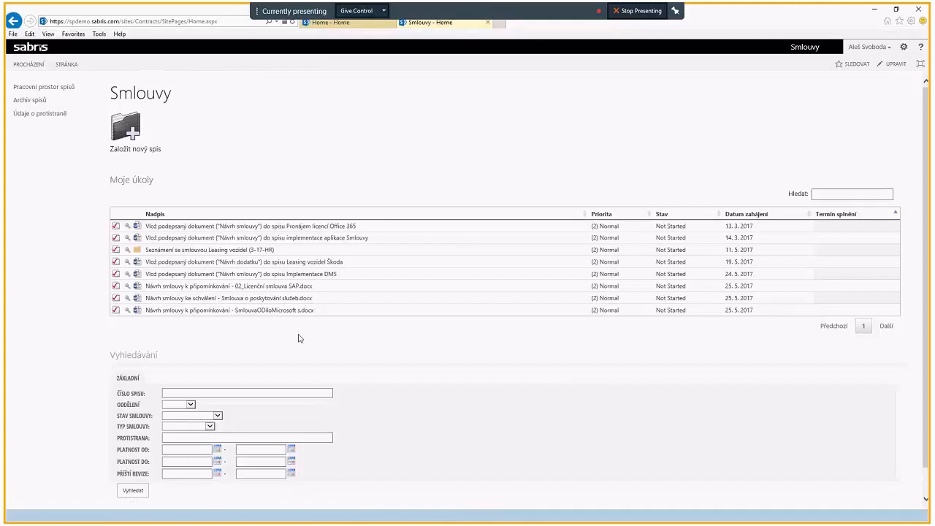
Step: Complete the commenting task for SmlouvaODíloMicrosoft s.docx with result Opřipomínkováno and the comment "Za mě je smlouva v pořádku."
click(115, 312)
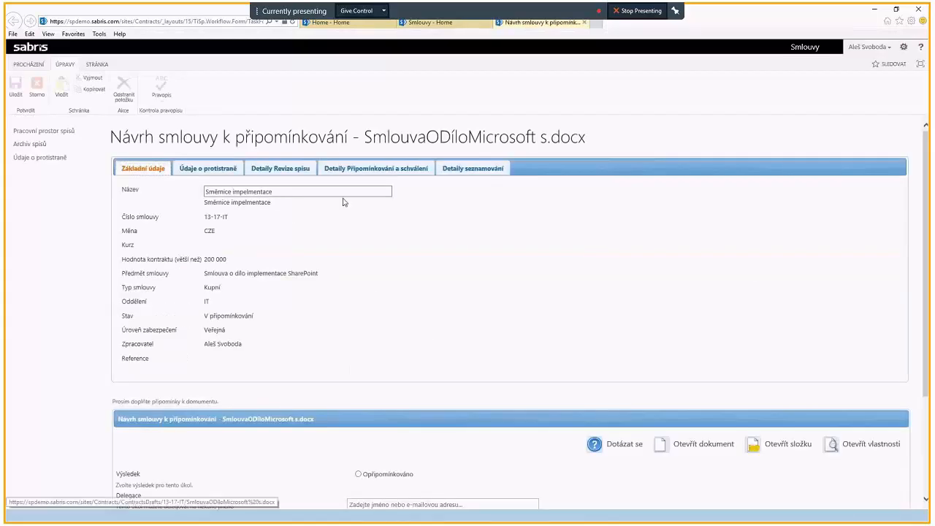
scroll(311, 342, down, 3)
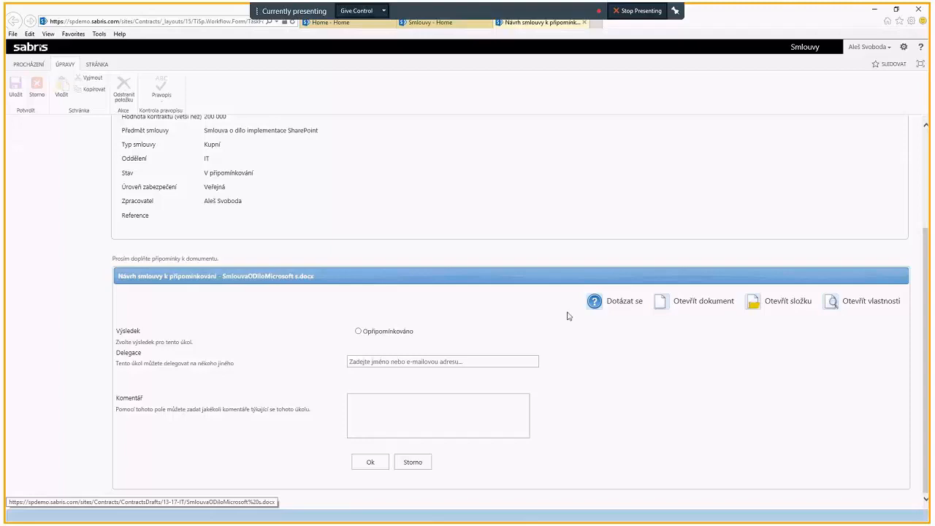
click(357, 332)
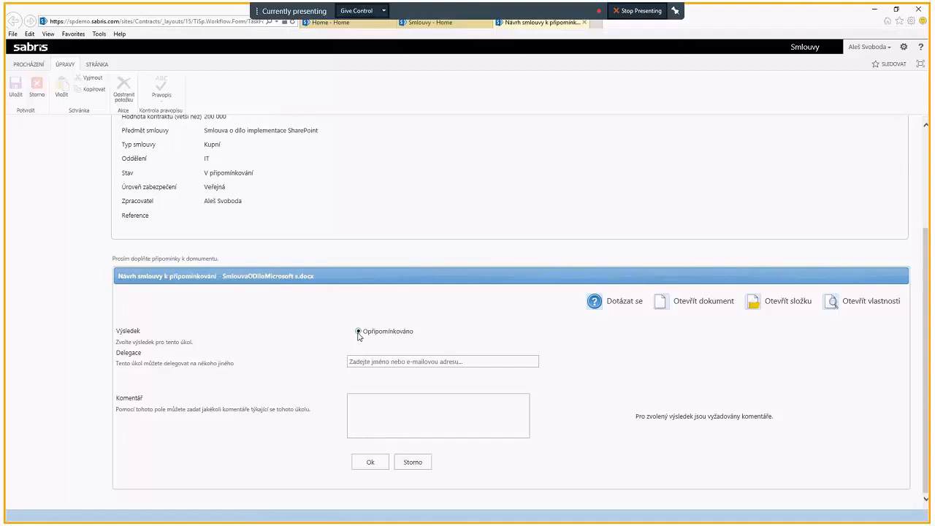
click(355, 361)
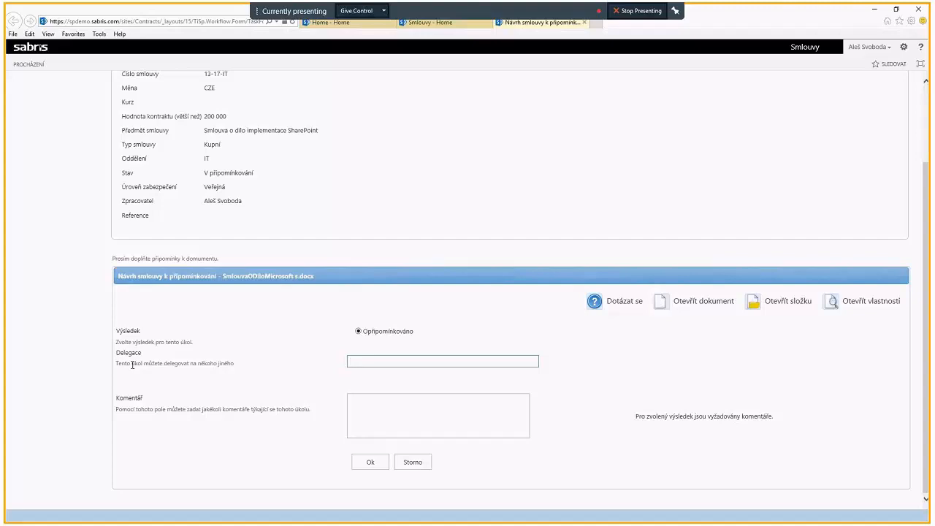
click(389, 413)
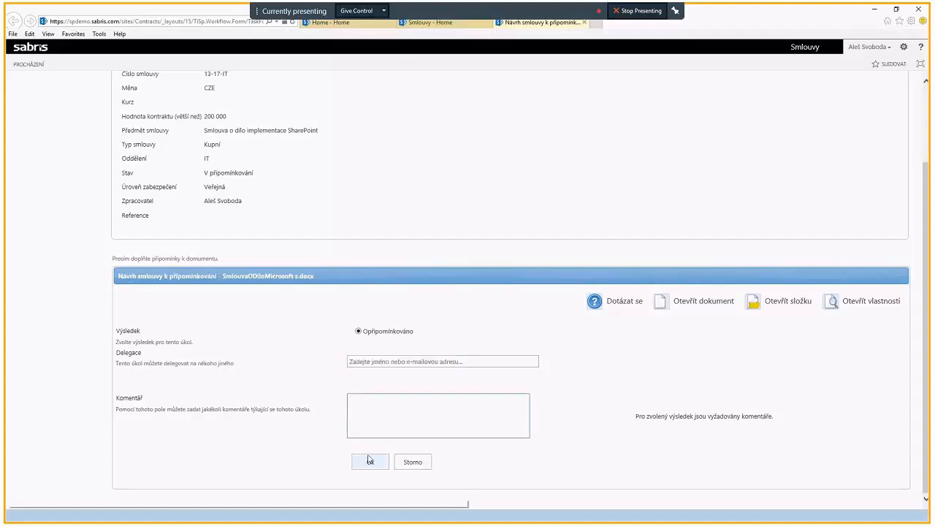
text(Za mě je sm)
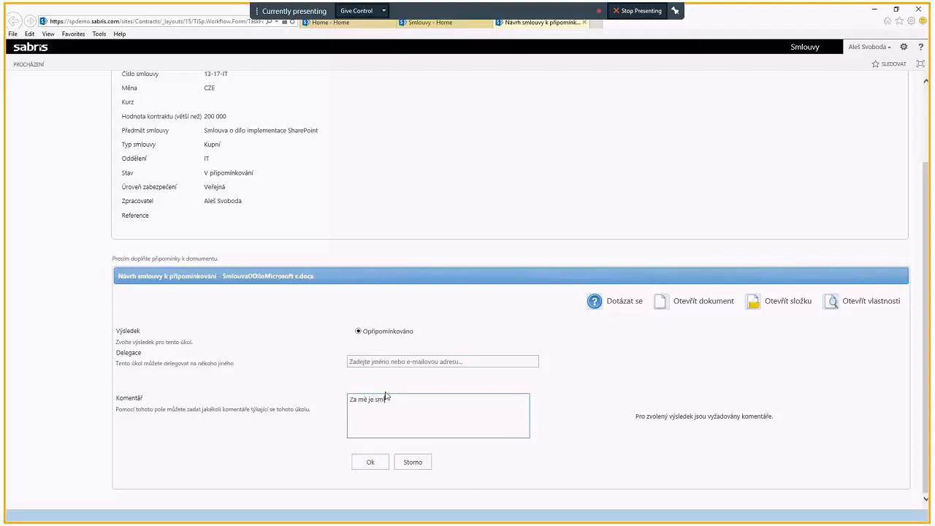
text(louva v pořádku.)
click(379, 465)
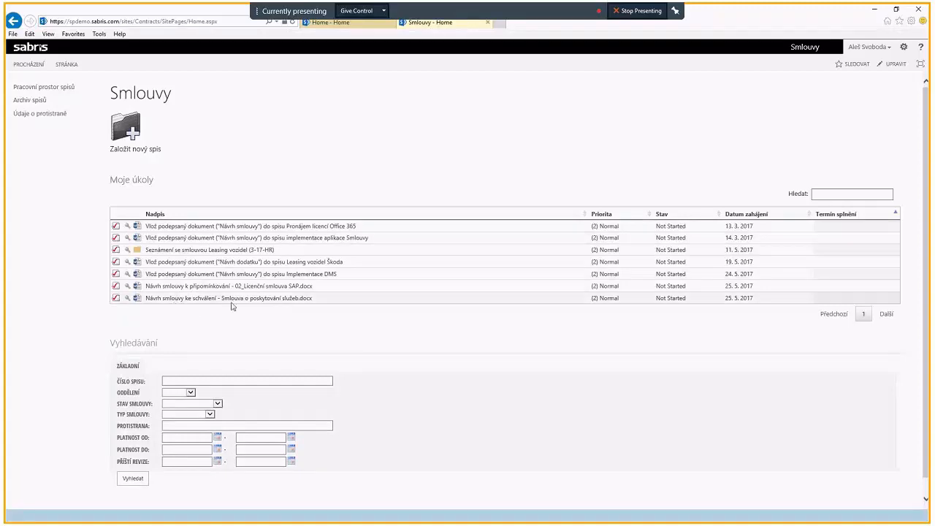
Step: Open the approval task for Smlouva o poskytování služeb.docx and examine its commenting and approval details, ending on the basic data
click(117, 301)
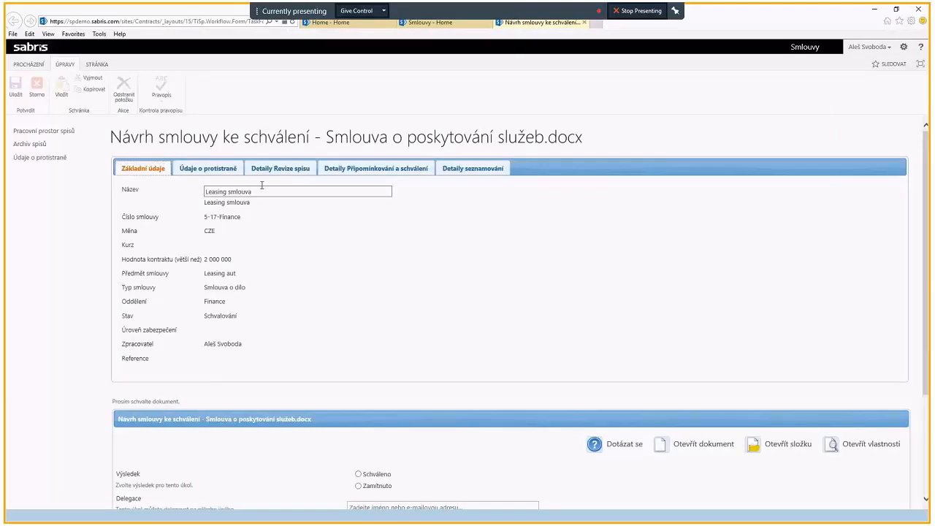
click(376, 168)
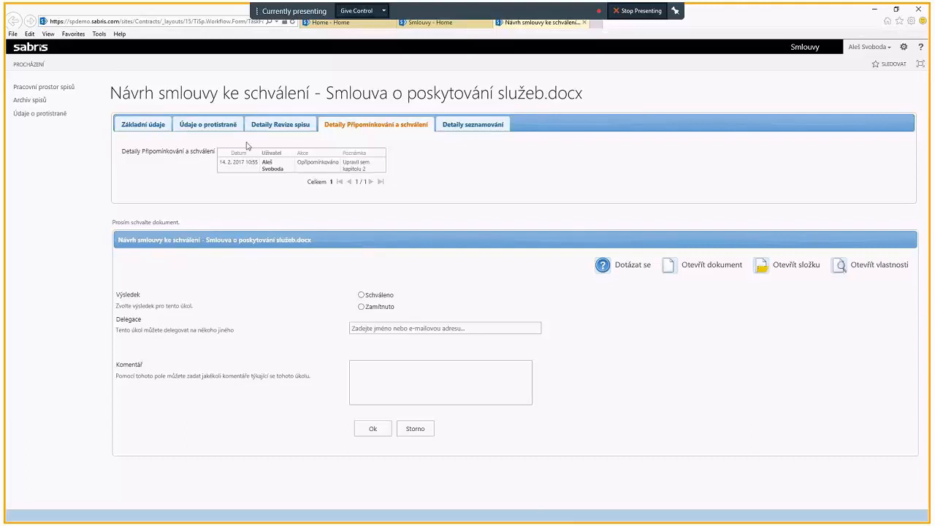
click(157, 128)
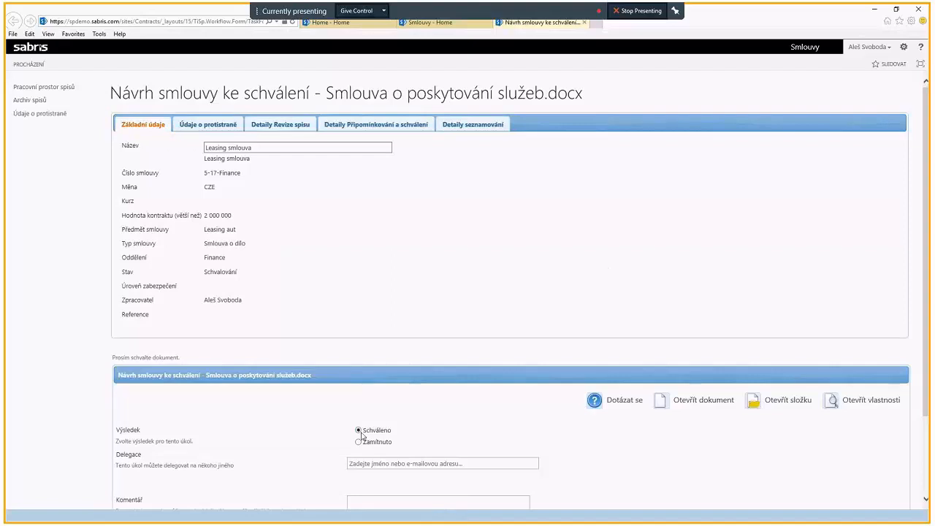
Step: Complete the approval task for Smlouva o poskytování služeb.docx with result Schváleno and the comment "Dobrá práce. Schvaluji."
scroll(361, 436, down, 3)
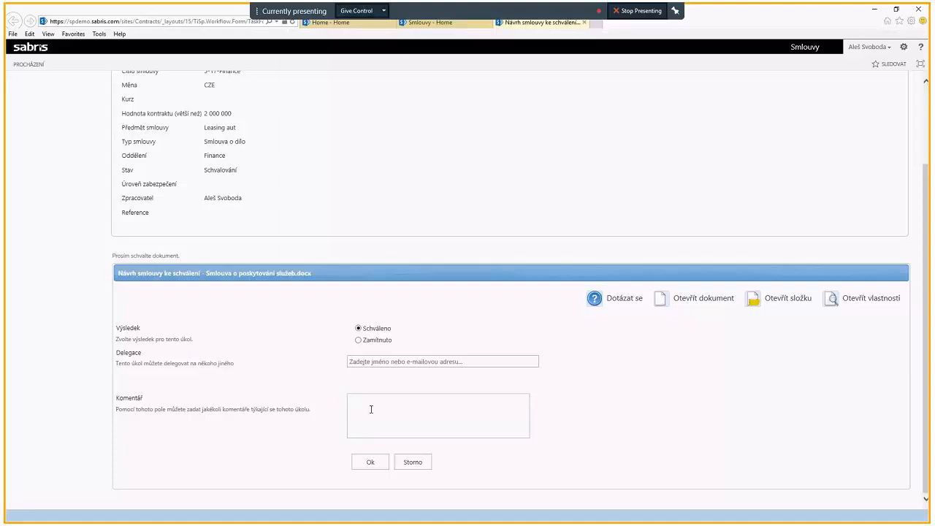
text(Dobrý)
key(BackSpace)
text(á práce. Schvaluji.)
click(365, 462)
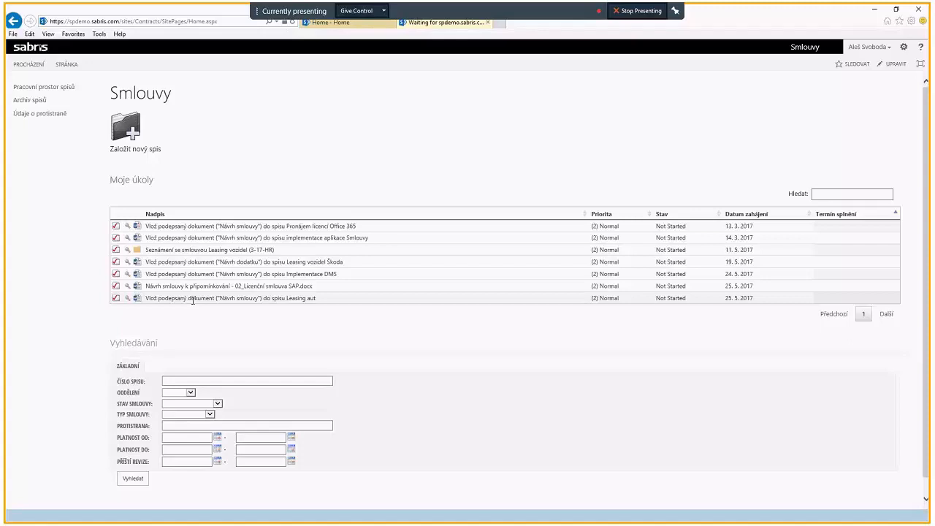
Step: Search the contracts for the counterparty Microsoft and look through the results
click(195, 424)
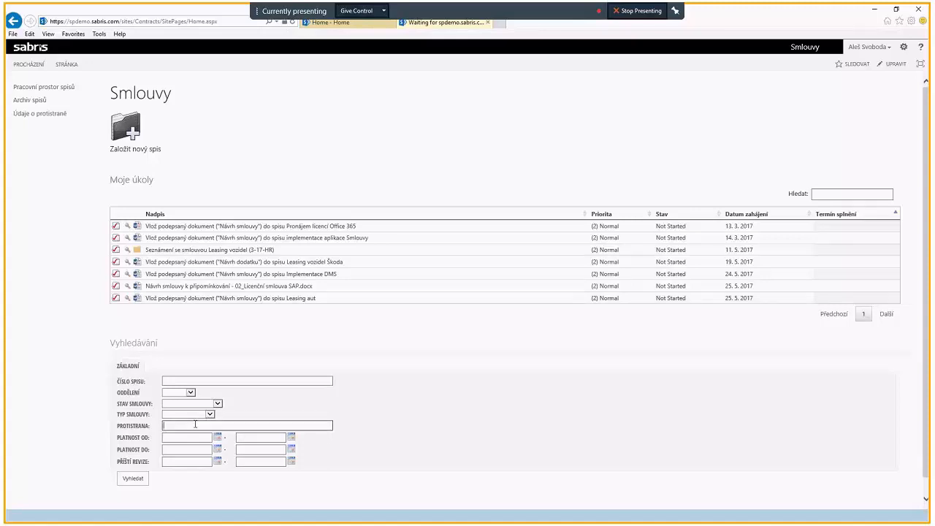
text(Microsoft)
click(130, 481)
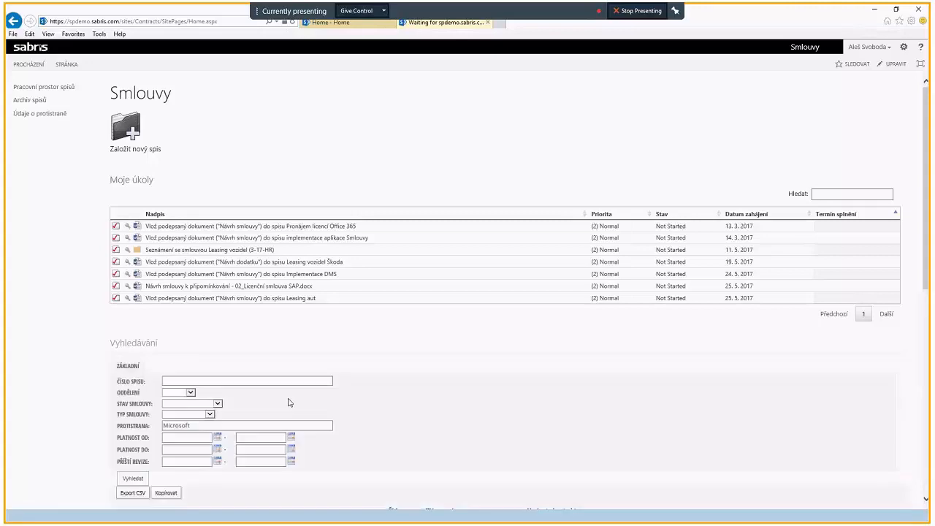
scroll(288, 402, down, 3)
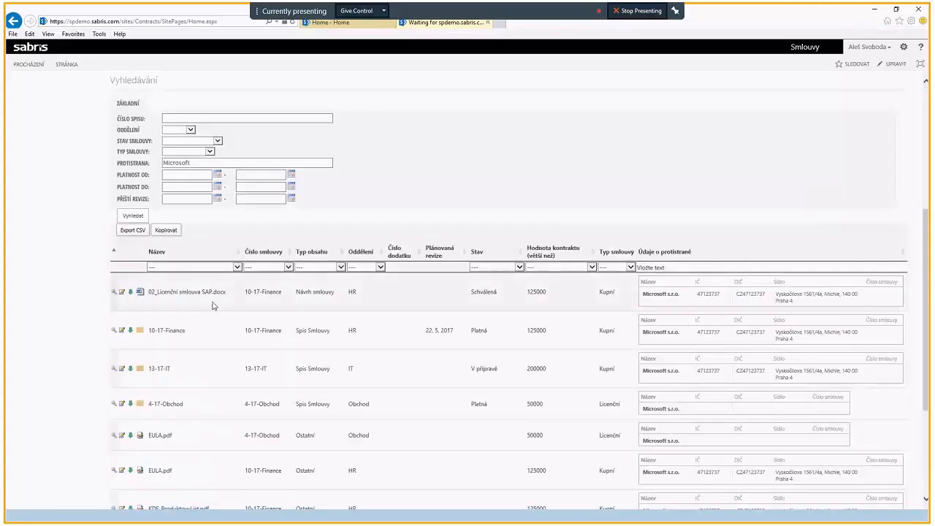
scroll(213, 305, down, 2)
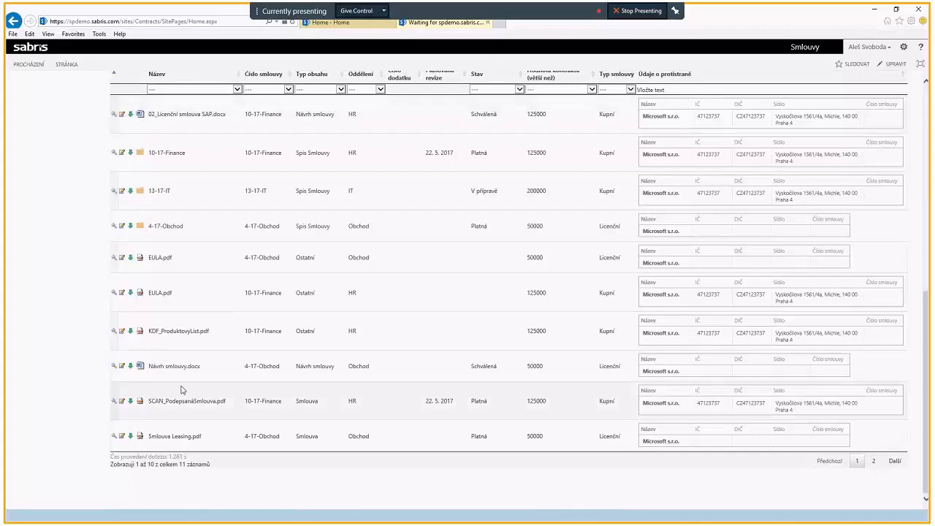
scroll(200, 384, up, 2)
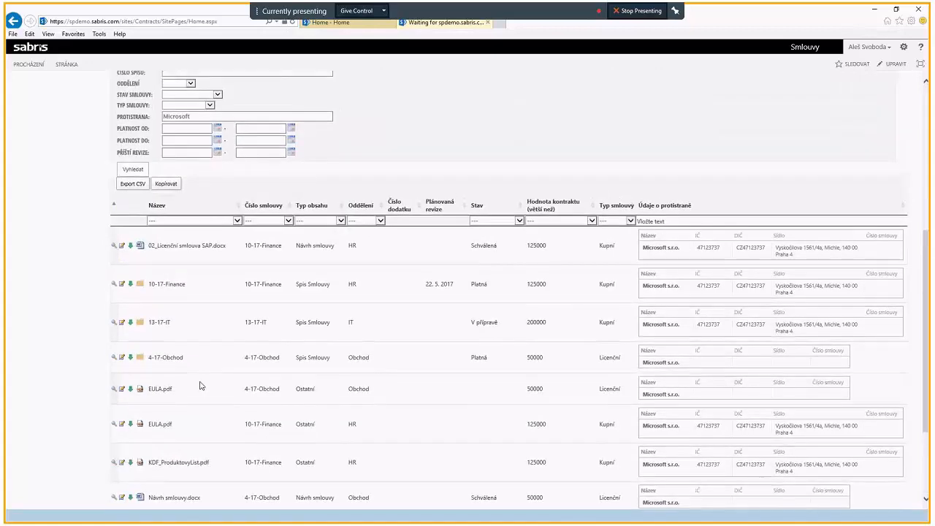
scroll(230, 273, up, 1)
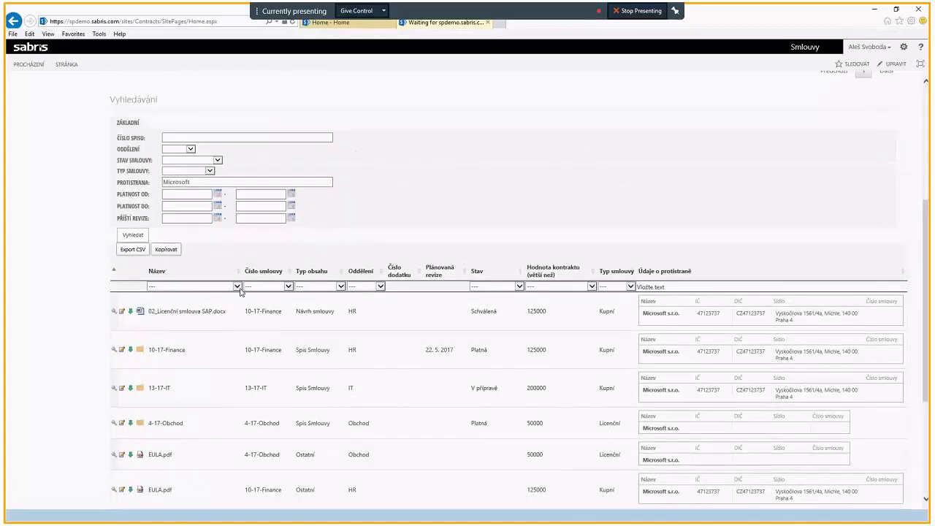
Step: Filter the found records by the name 10-17-Finance and choose Smlouva o dílo as the contract type search criterion
click(237, 287)
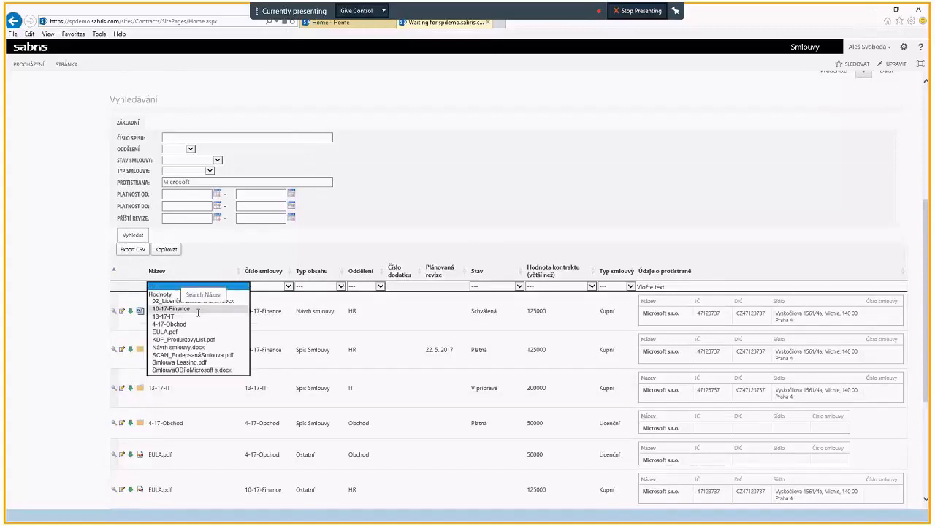
click(170, 309)
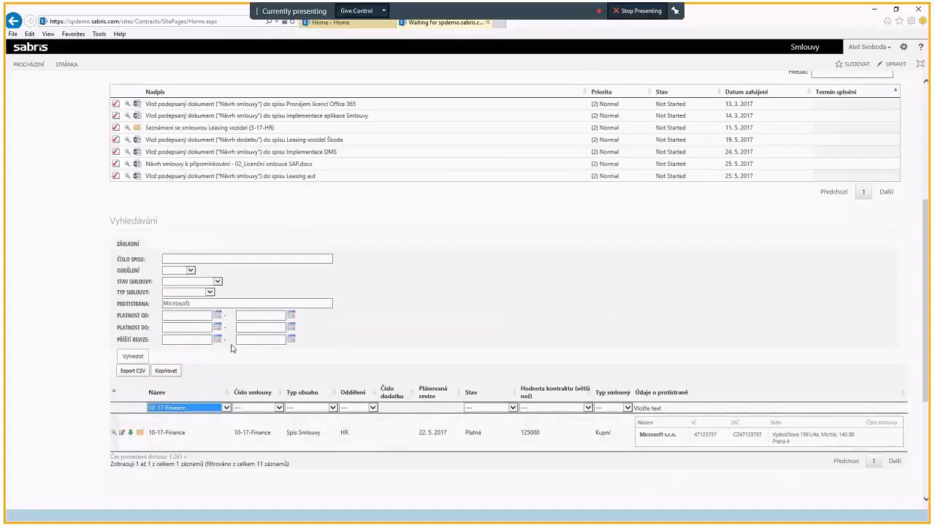
click(210, 293)
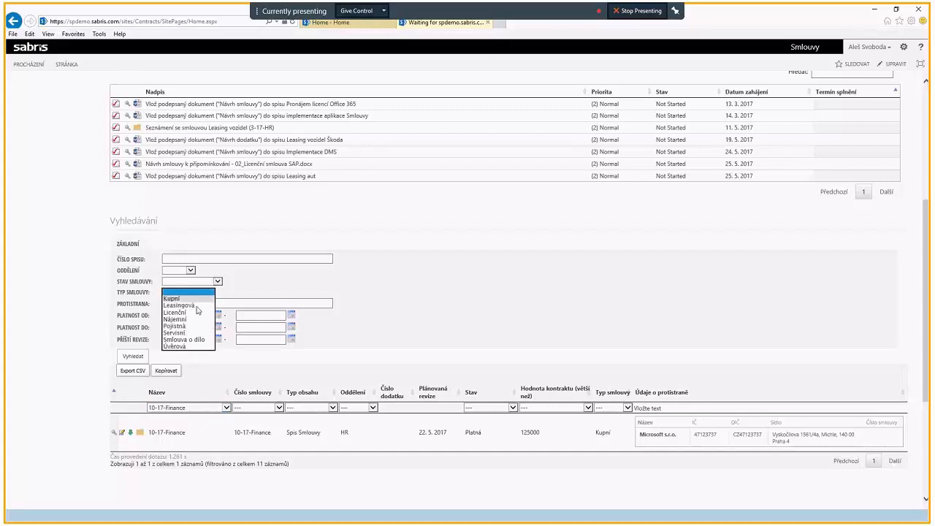
click(189, 339)
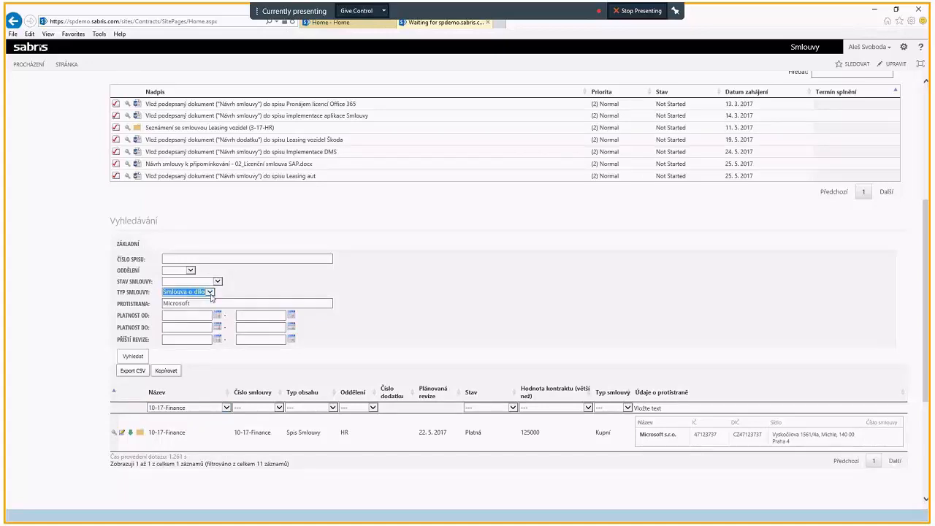
Step: Clear the name filter and look through the complete list of found Microsoft records
click(226, 408)
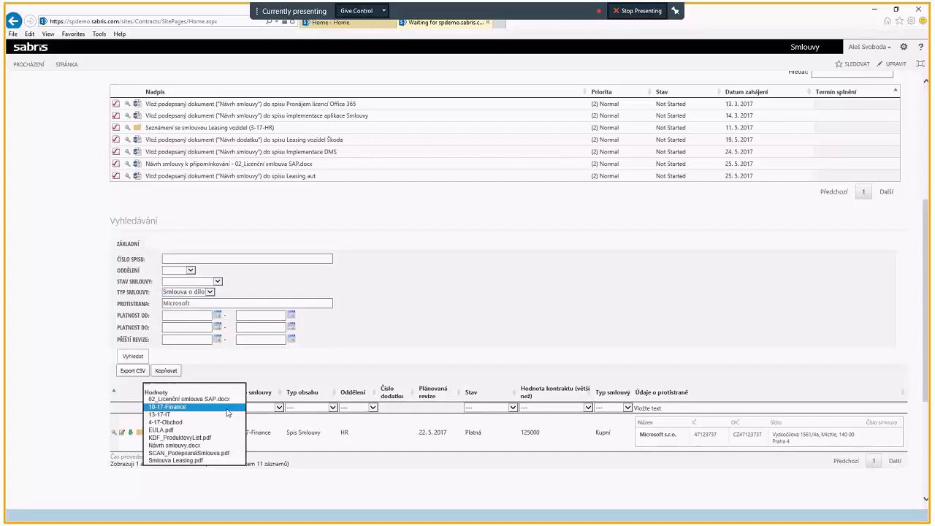
click(198, 384)
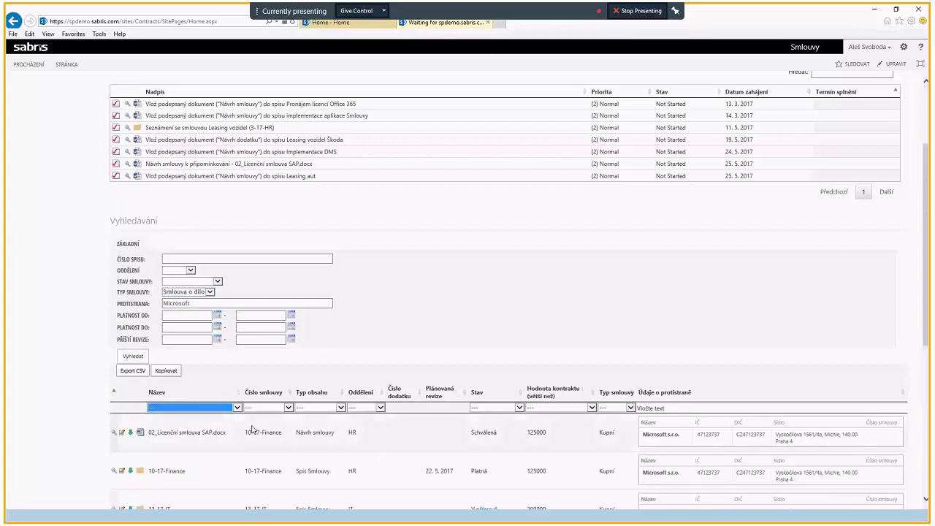
scroll(251, 429, down, 1)
scroll(248, 428, down, 2)
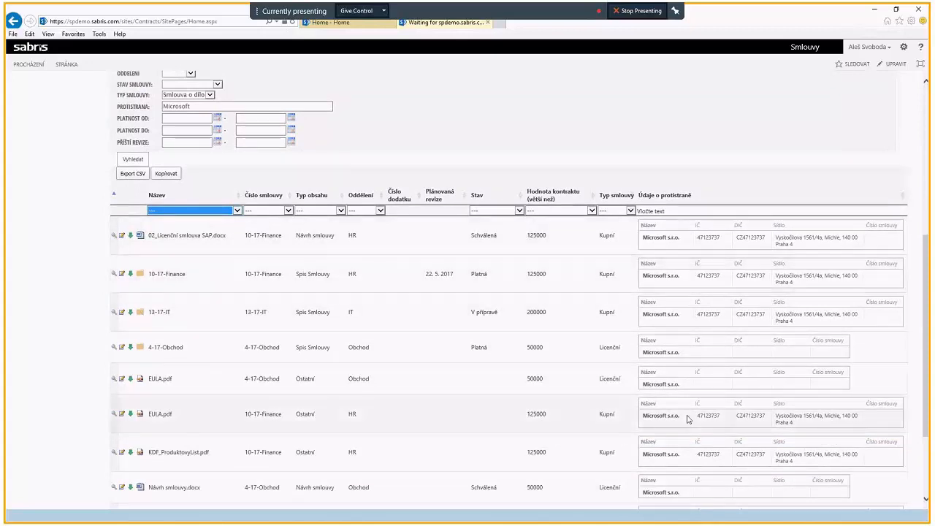
scroll(686, 418, down, 3)
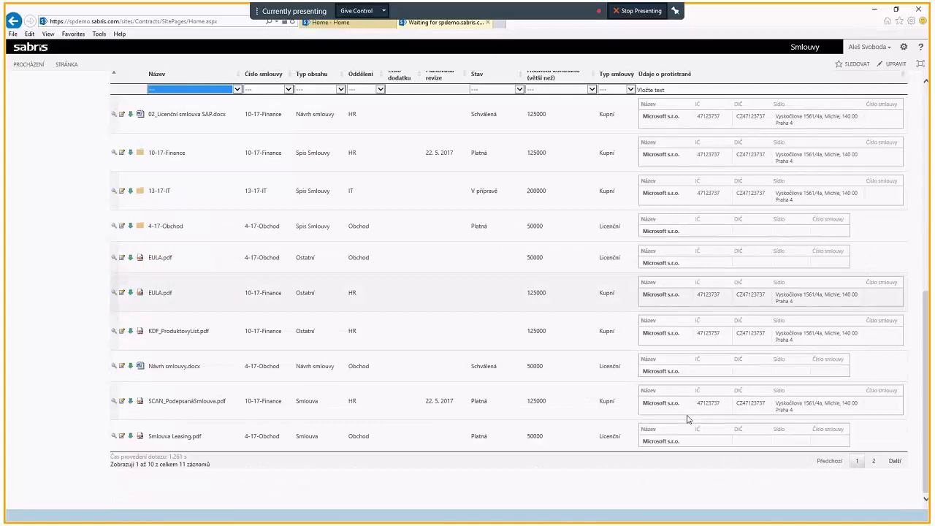
scroll(701, 402, up, 3)
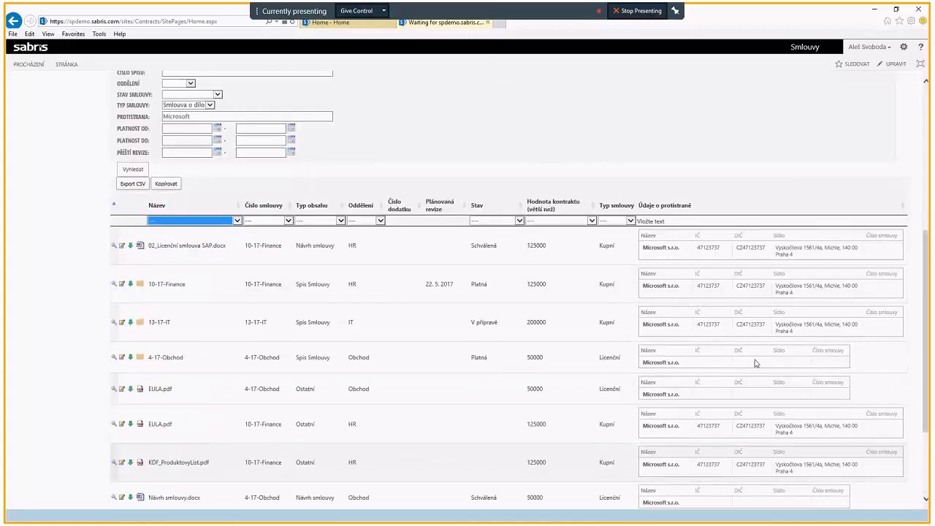
Step: Open contract file 13-17-IT from the results and start the approval process for its contract draft
click(132, 327)
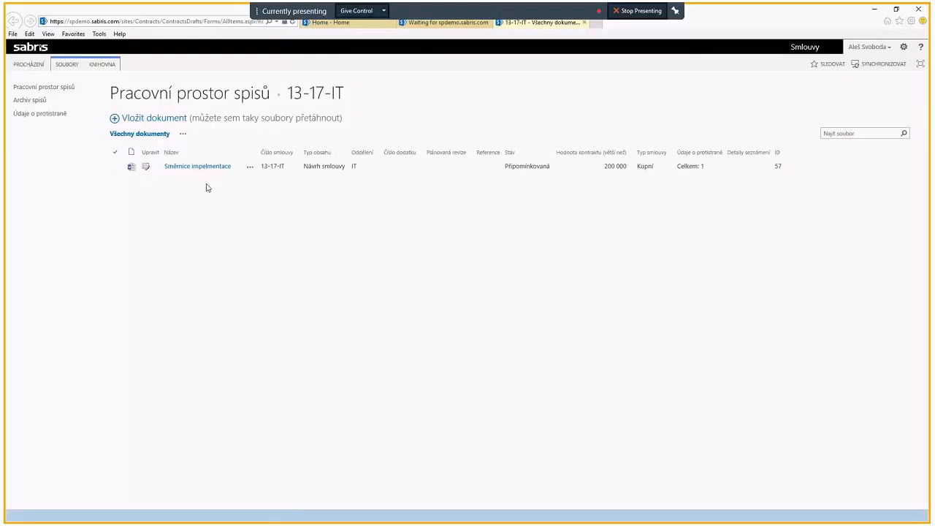
click(116, 169)
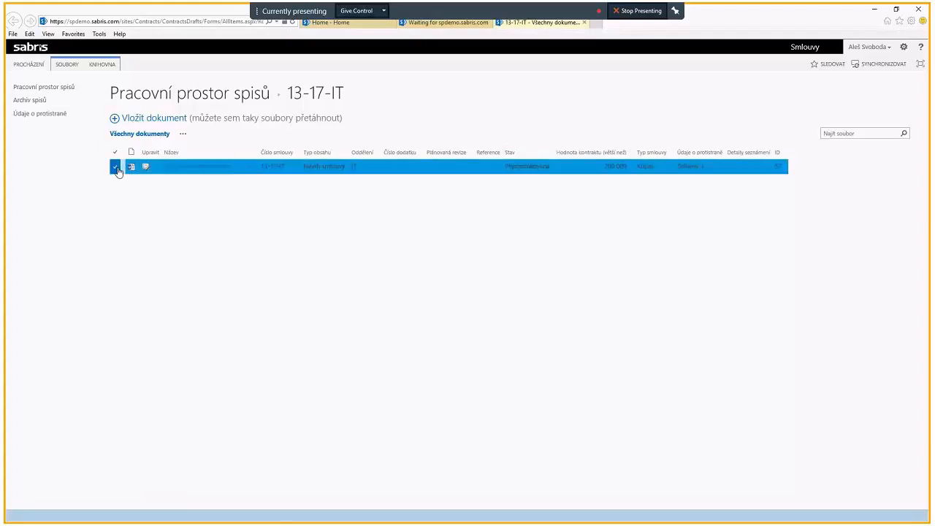
click(73, 65)
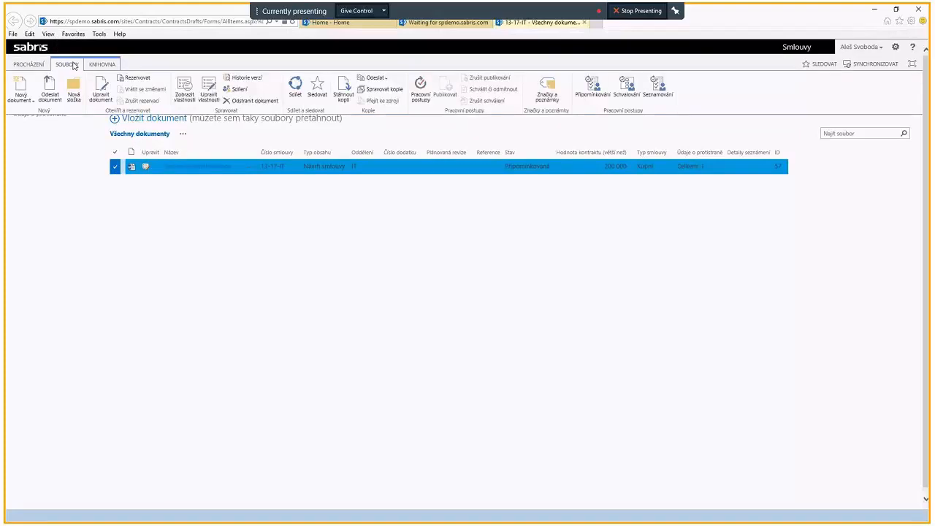
click(631, 90)
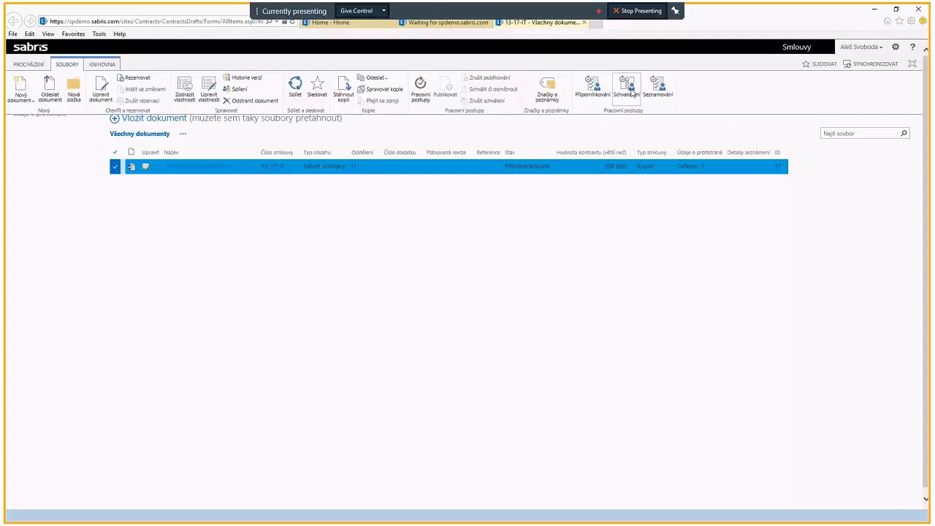
Step: Open the approval task for SmlouvaODíloMicrosoft s.docx from the Smlouvy site's task list and examine its basic data and commenting details
click(29, 51)
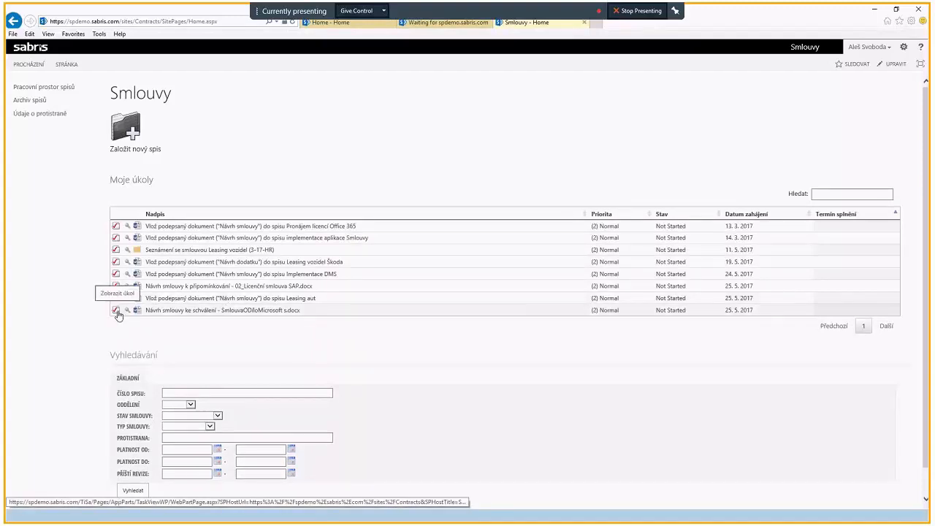
click(116, 310)
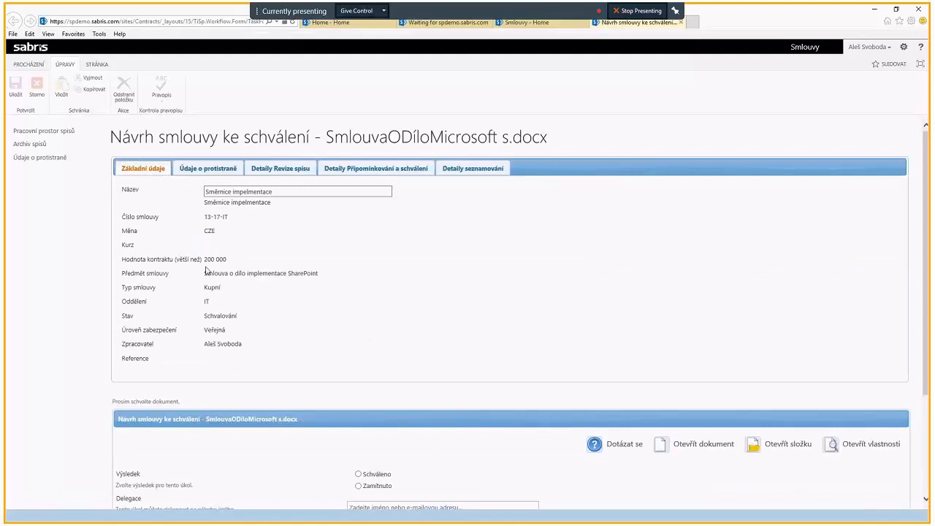
scroll(206, 270, down, 3)
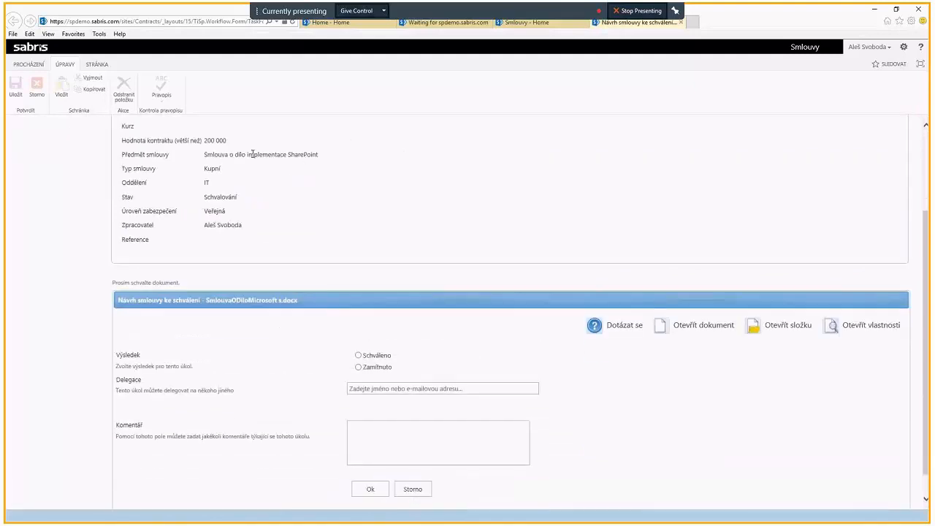
scroll(326, 176, up, 2)
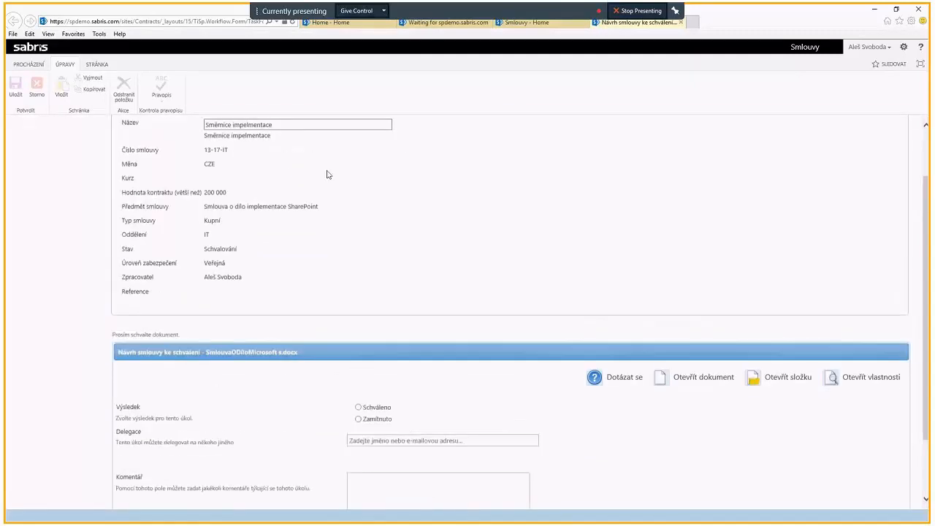
scroll(333, 340, up, 2)
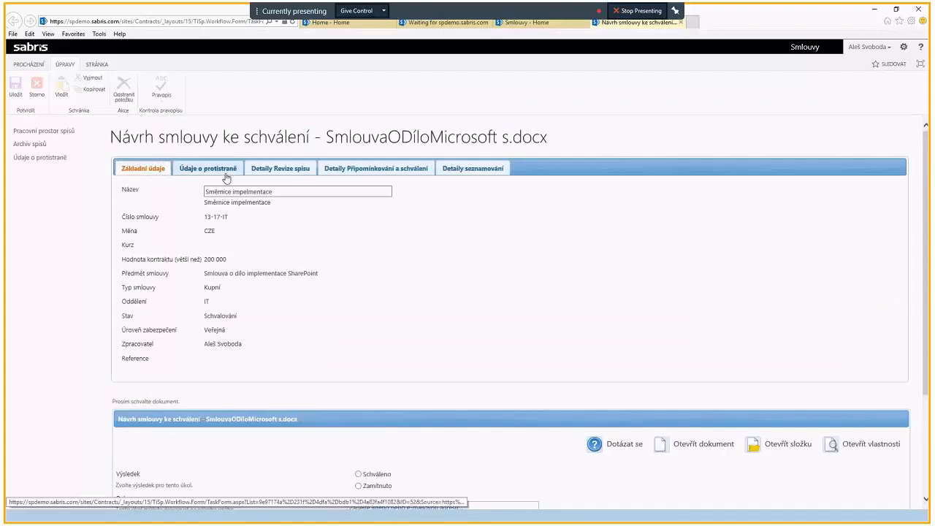
click(374, 170)
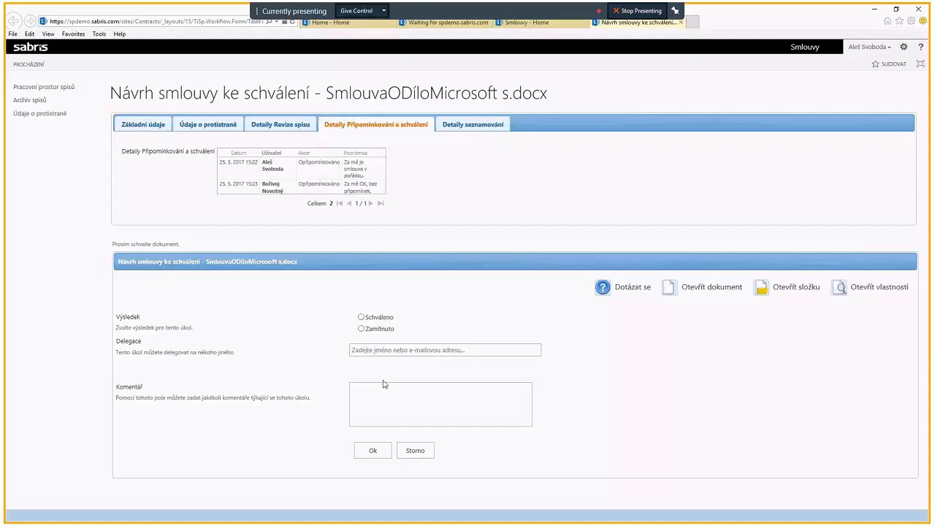
Step: Complete the approval task for SmlouvaODíloMicrosoft s.docx with result Schváleno and the comment "OK"
click(365, 321)
click(365, 396)
text(OK)
click(373, 451)
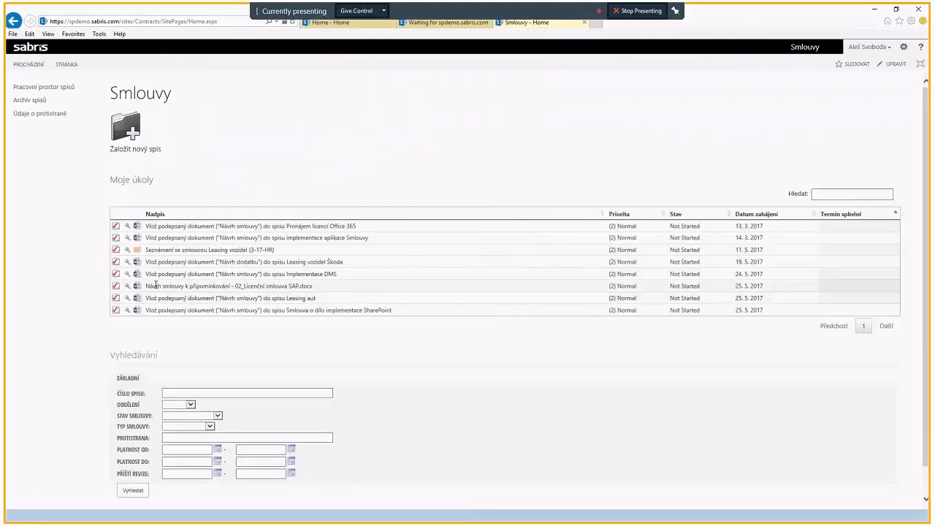
Step: Open the commenting task for 02_Licenční smlouva SAP.docx and examine the question and answer in its commenting and approval details
click(117, 289)
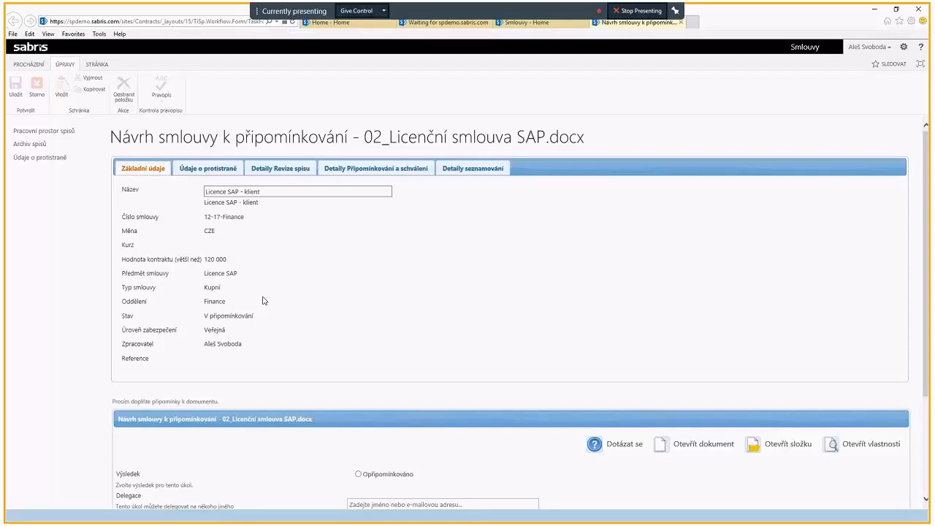
scroll(262, 300, down, 2)
scroll(267, 307, up, 2)
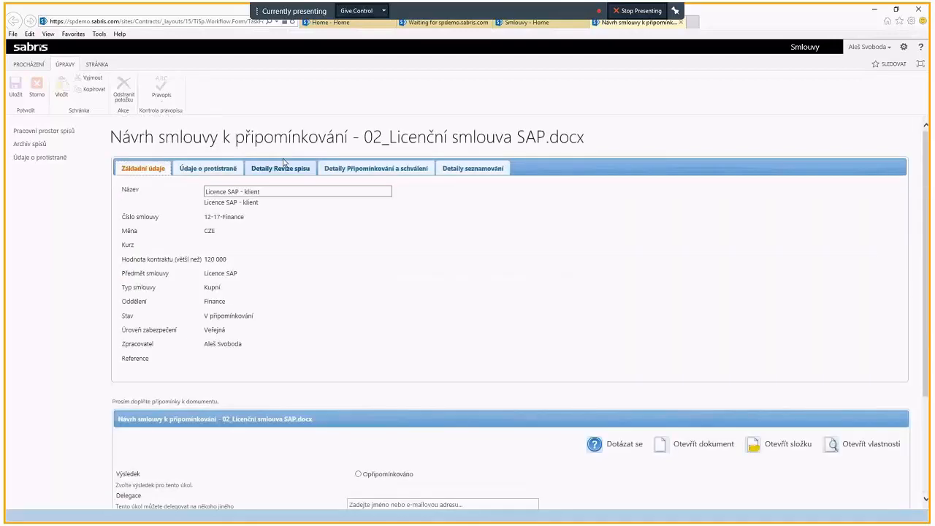
click(336, 174)
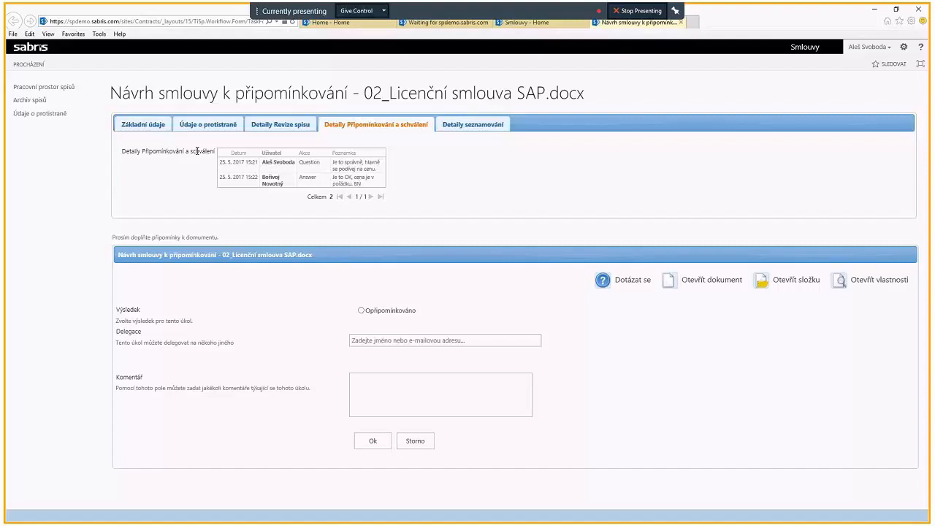
Step: Complete the commenting task for 02_Licenční smlouva SAP.docx with result Opřipomínkováno and the comment "OK, bez připomínek."
click(153, 124)
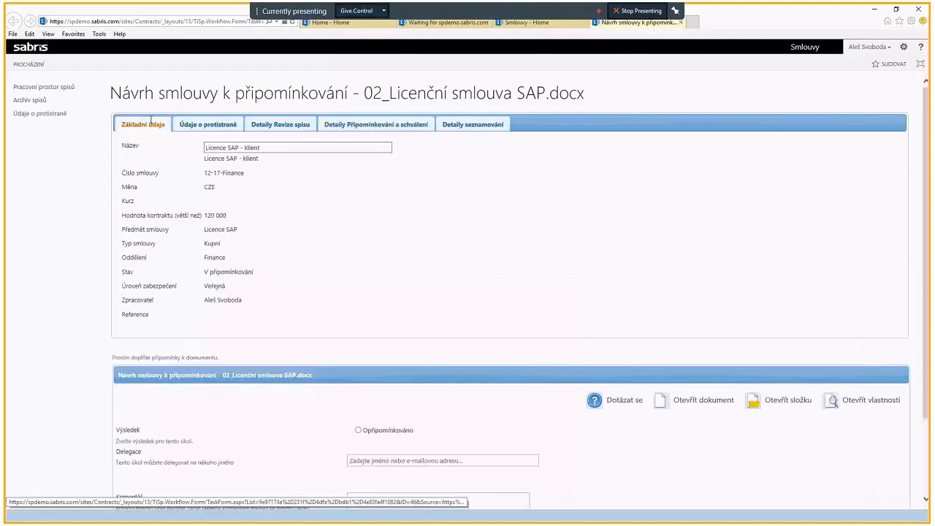
scroll(439, 303, down, 3)
click(358, 331)
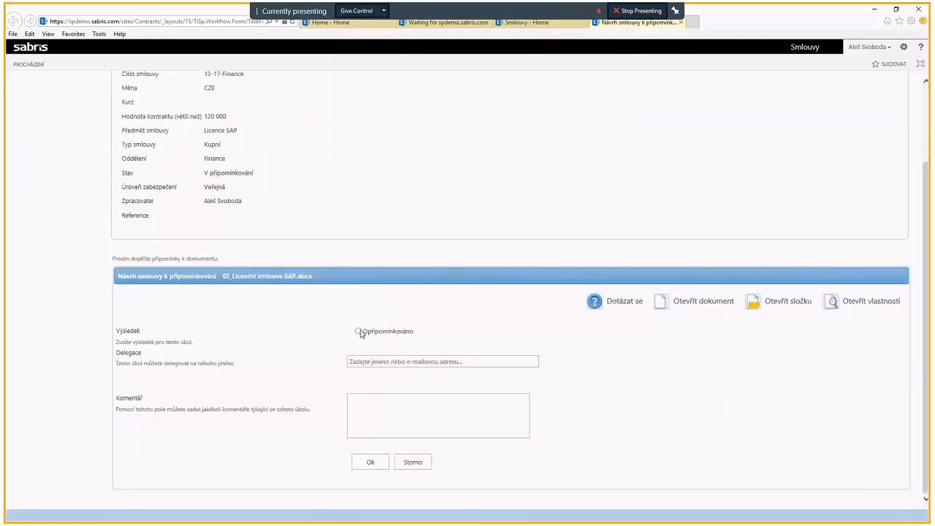
click(361, 464)
click(397, 425)
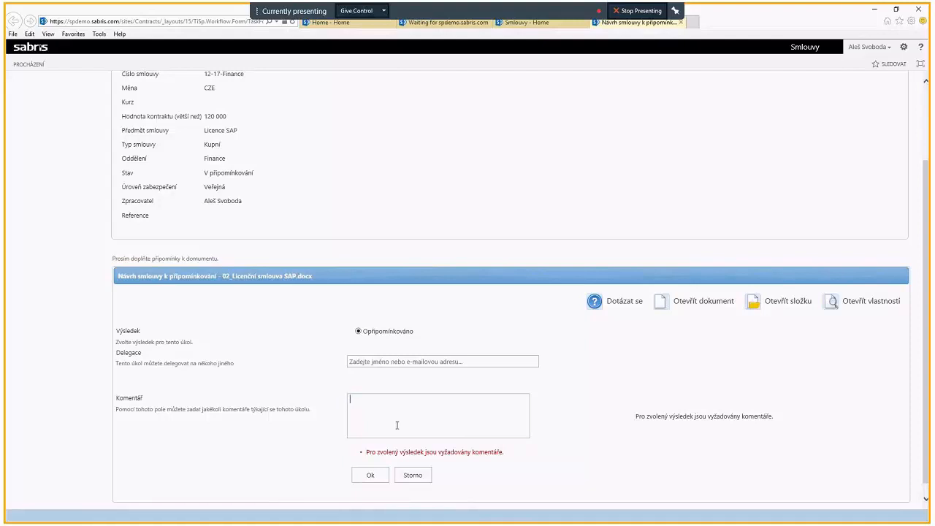
text(OK, bez připomínek.)
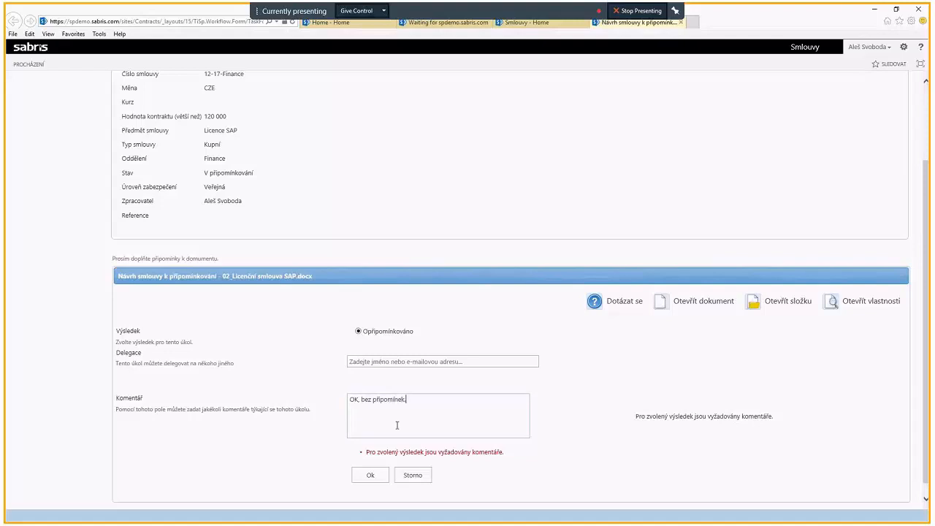
click(364, 475)
click(370, 463)
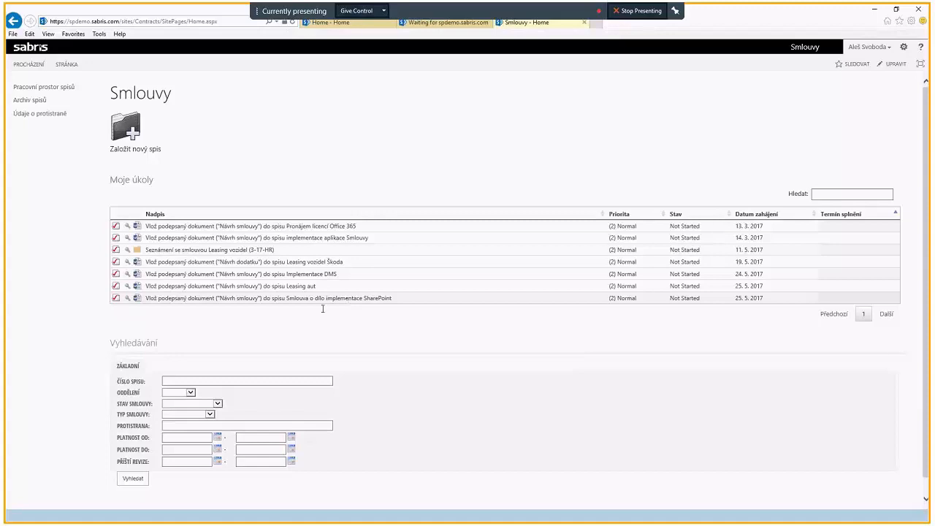
Step: Open the task for inserting the signed document into Smlouva o dílo implementace SharePoint, review its instructions and open the contract's folder
click(115, 298)
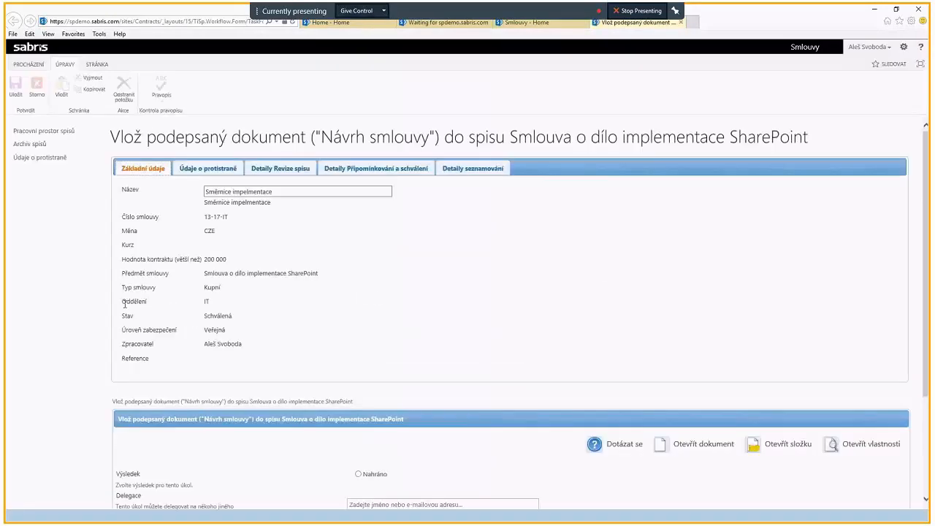
triple_click(126, 401)
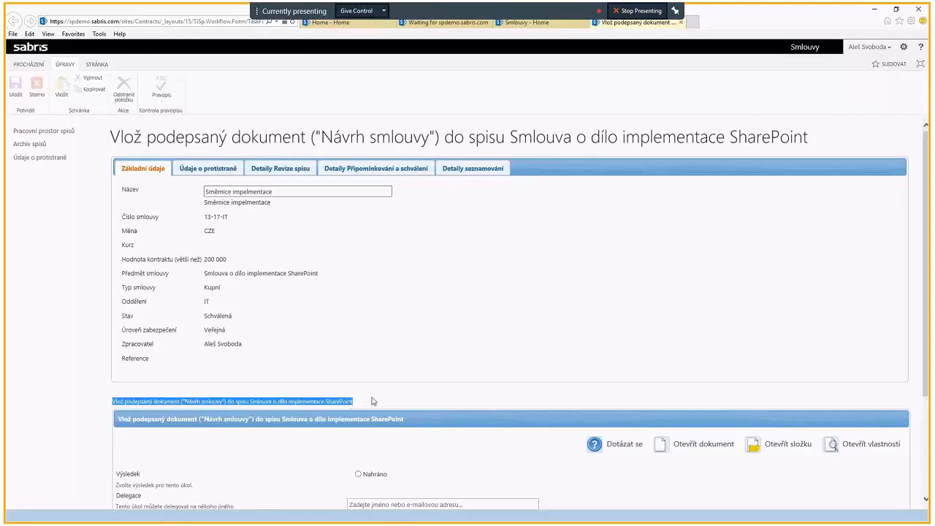
scroll(380, 398, down, 3)
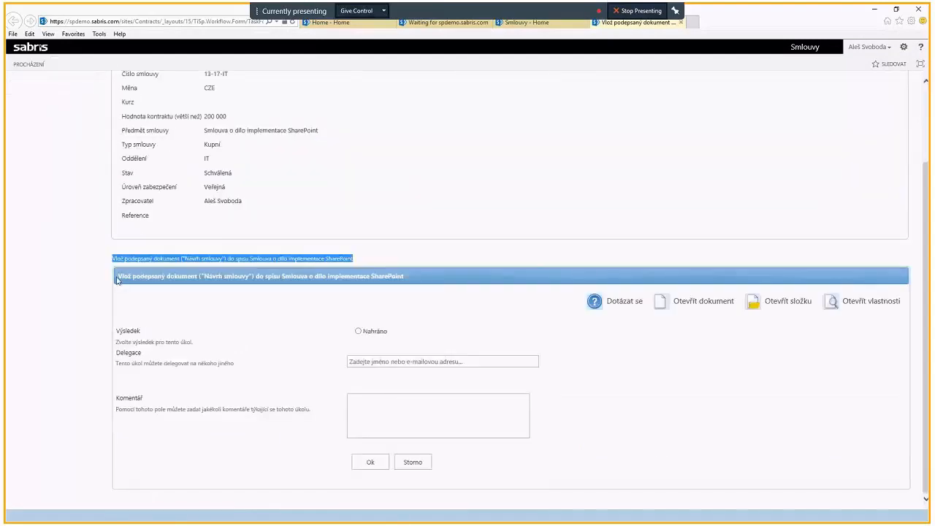
drag(117, 279, 402, 277)
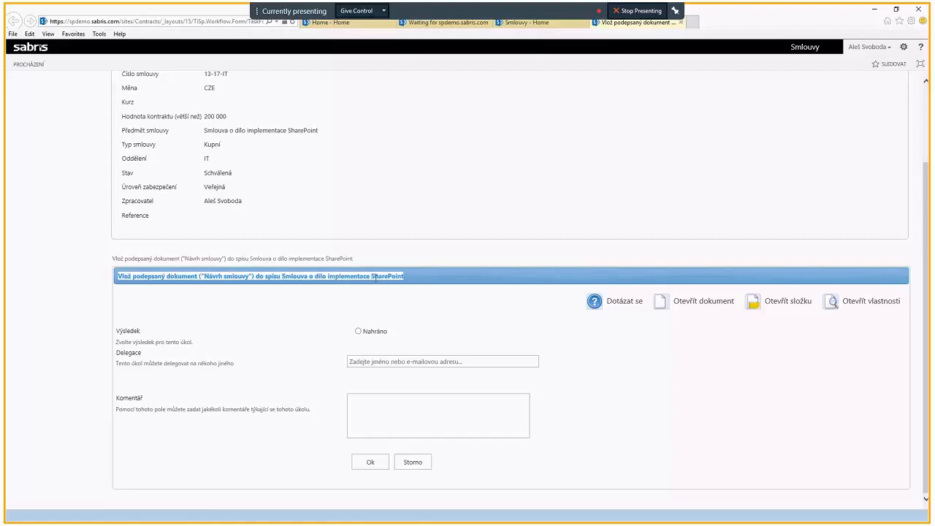
click(359, 311)
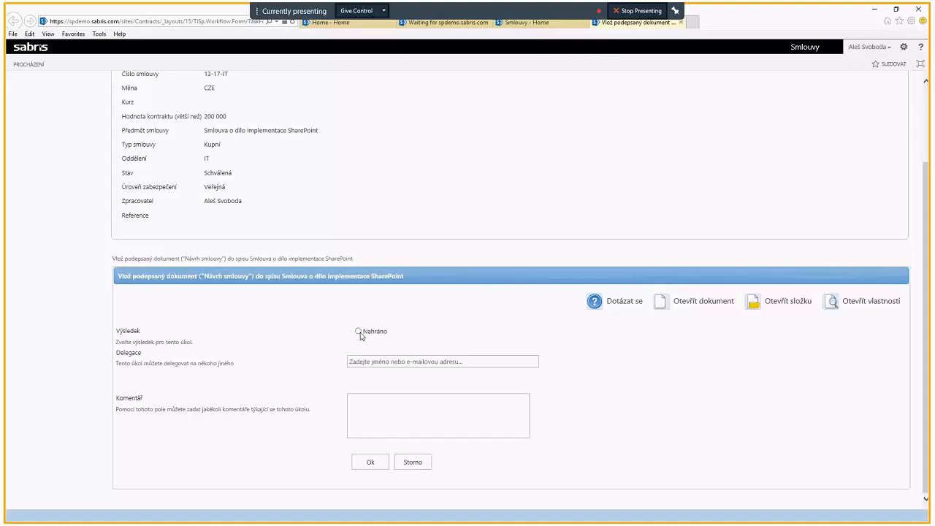
click(780, 301)
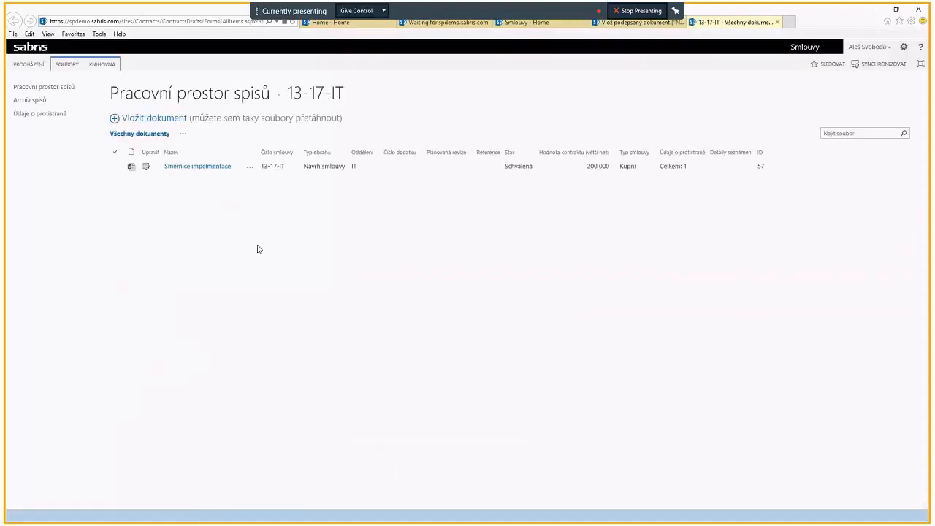
Step: Upload SCAN_PodepsanáSmlouva.pdf from the Smlouvy folder on the desktop into contract file 13-17-IT
click(147, 121)
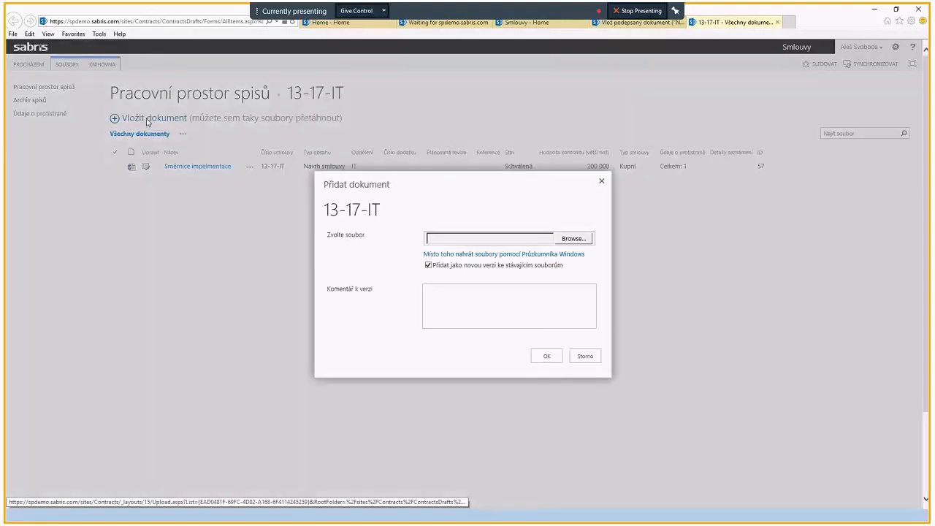
click(572, 239)
click(143, 130)
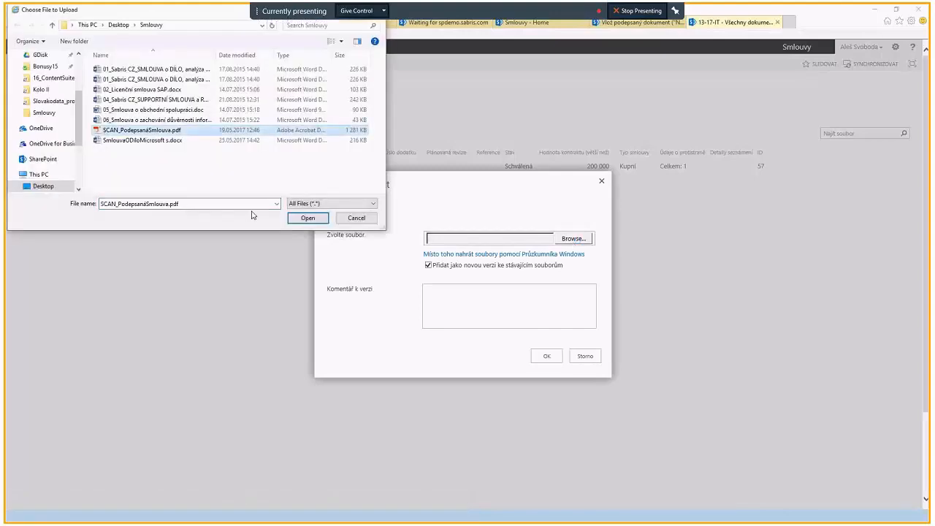
click(307, 219)
click(545, 357)
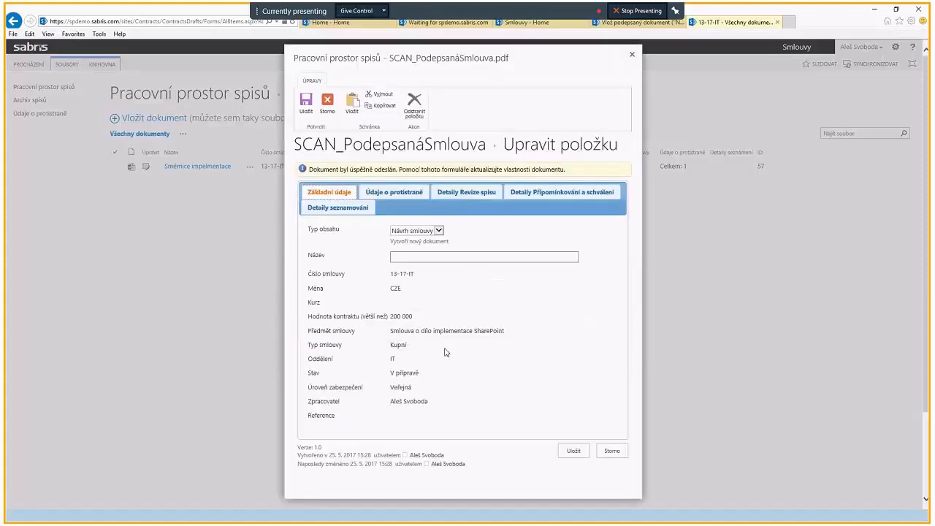
Step: Set the uploaded scan's content type to Smlouva and its title to "Podepsaná smlouva Microsoft"
click(438, 230)
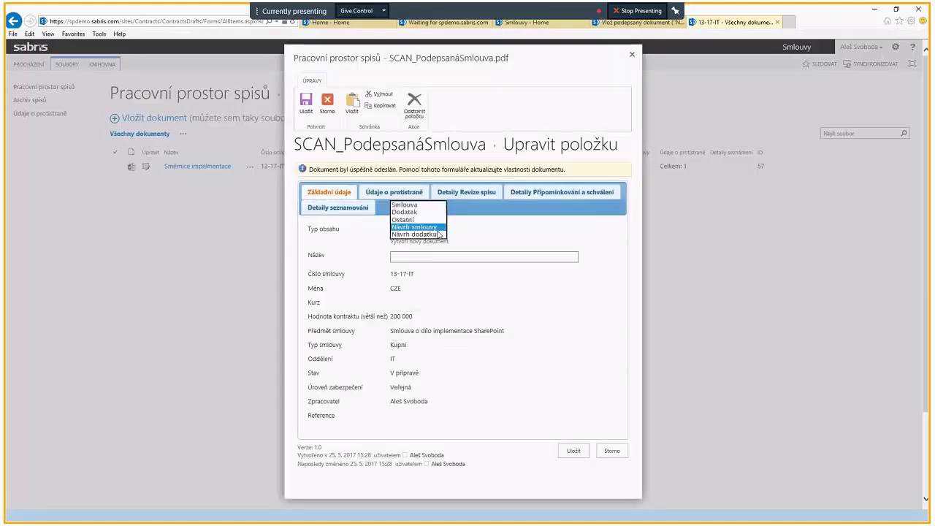
click(412, 205)
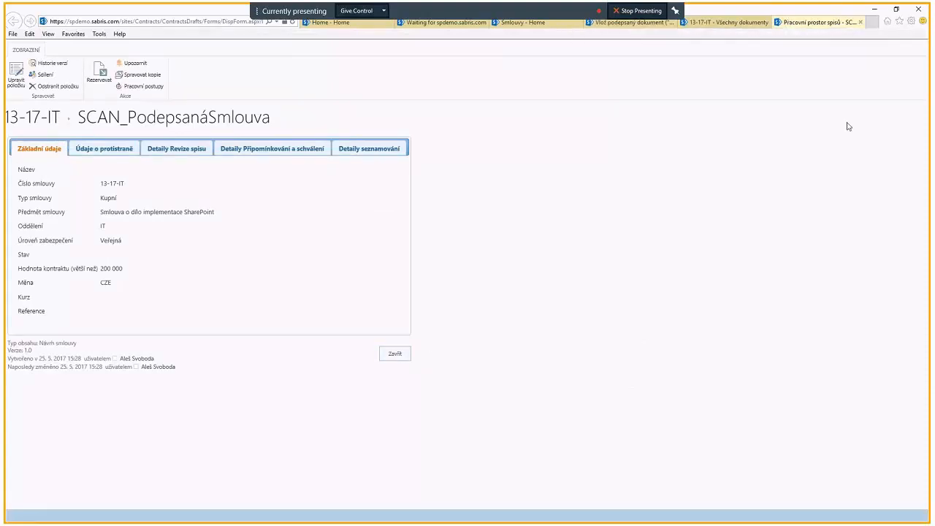
click(861, 22)
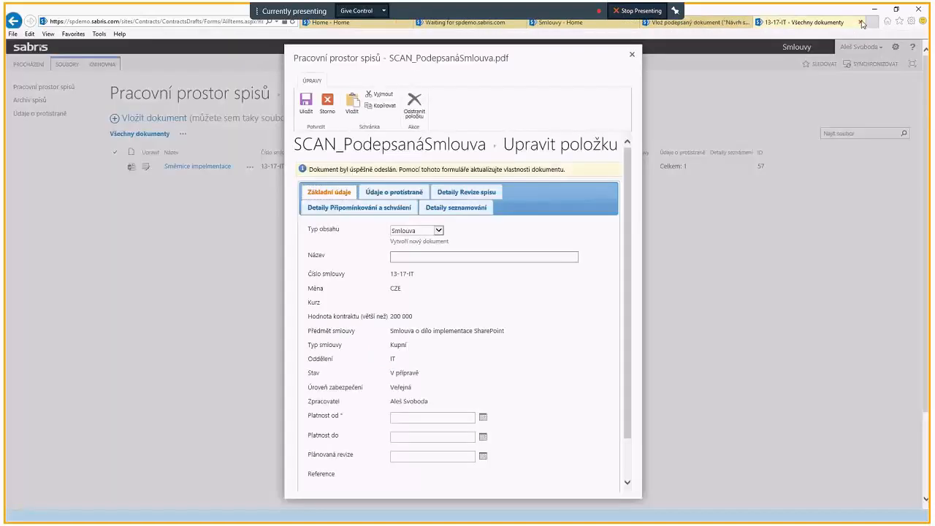
click(431, 257)
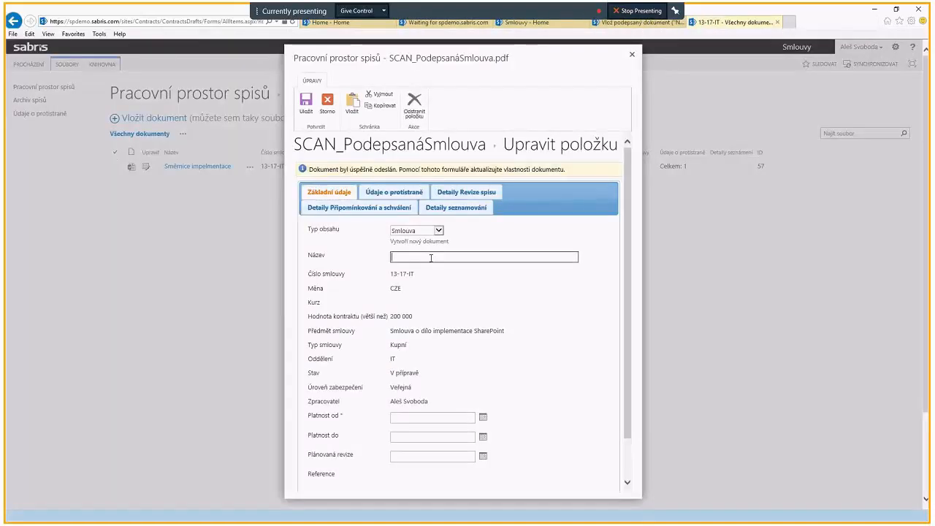
text(Pode)
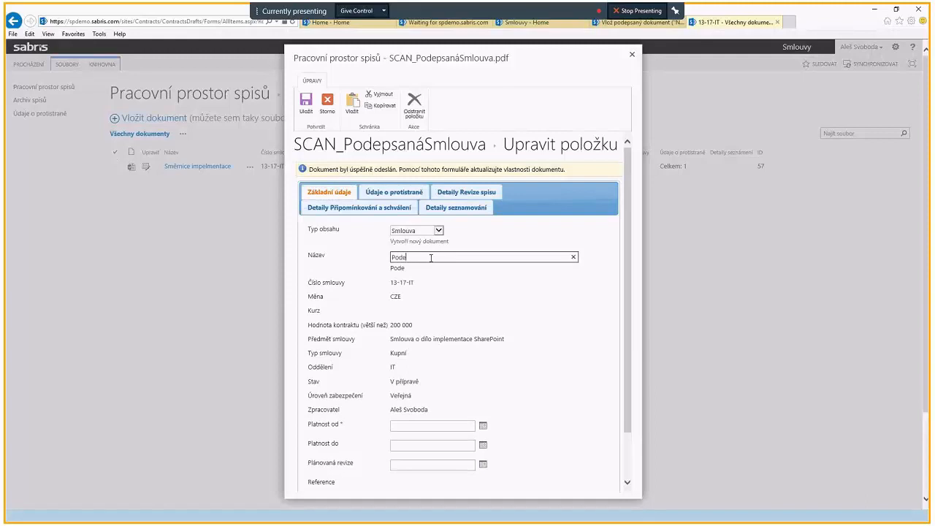
text(psaná s)
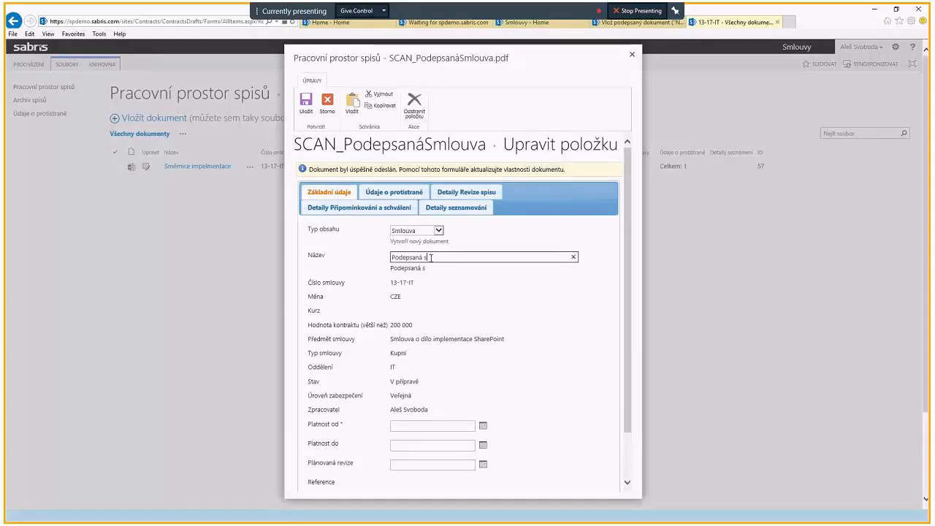
text(mlouva Microsoft)
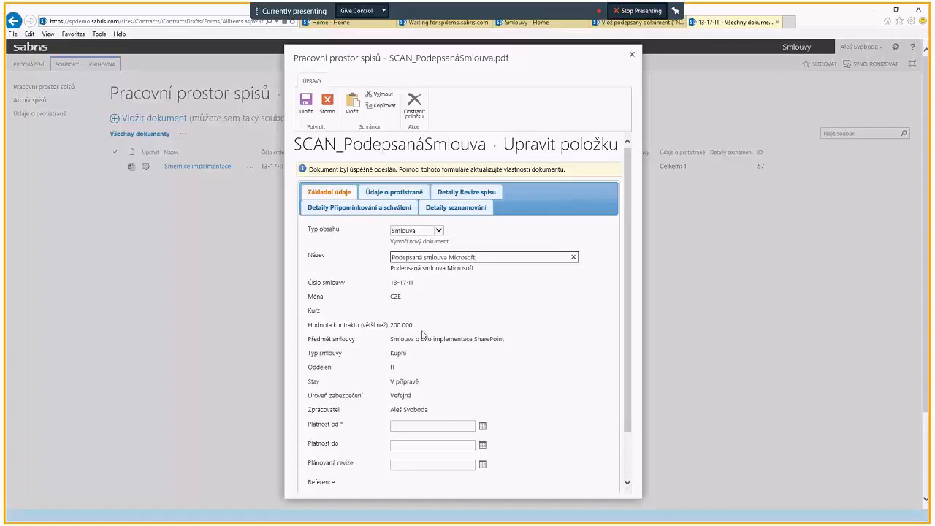
Step: Set the signed contract's Platnost od to 1. 6. 2017 and Plánovaná revize to 30. 6. 2017, and save its properties
scroll(421, 417, down, 1)
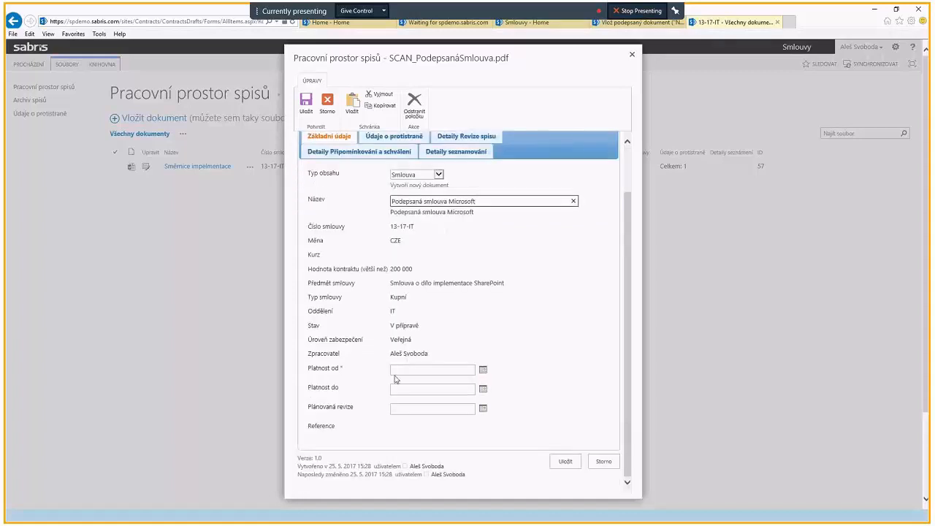
click(483, 372)
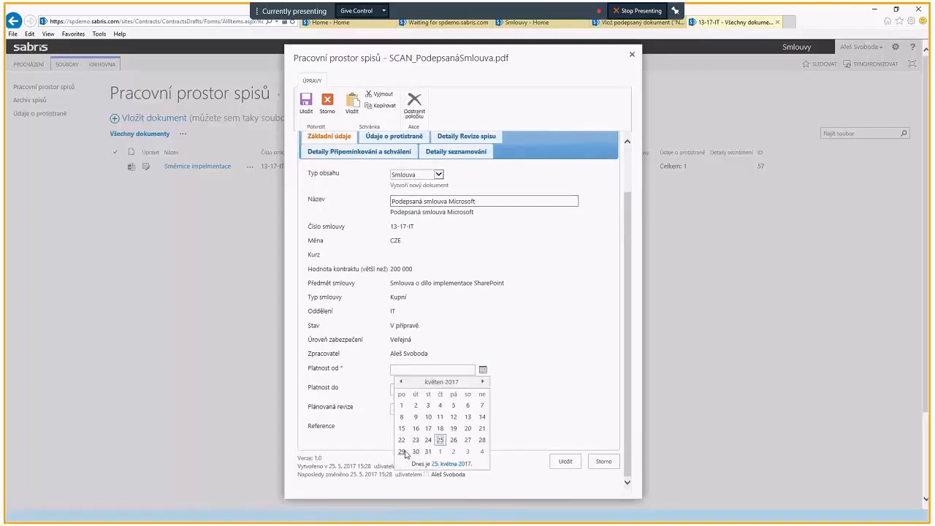
click(439, 451)
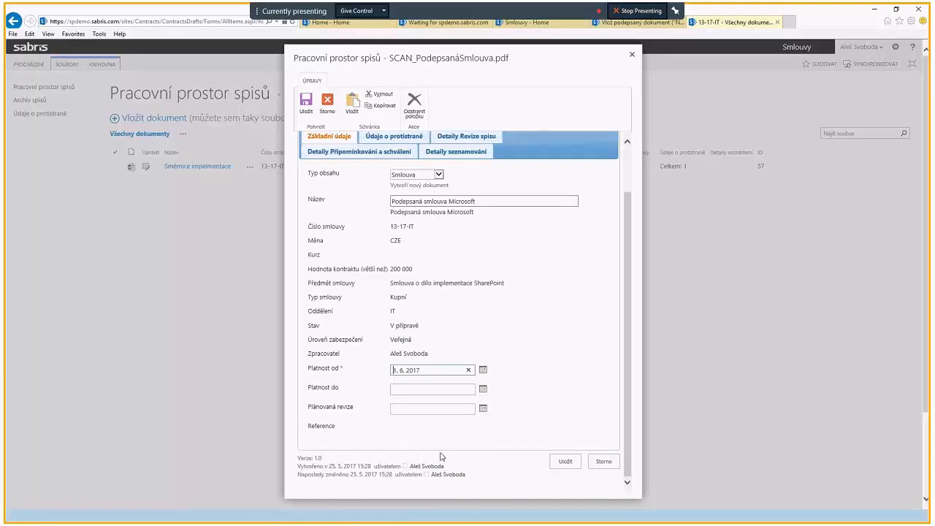
click(395, 388)
click(404, 409)
click(482, 409)
click(482, 421)
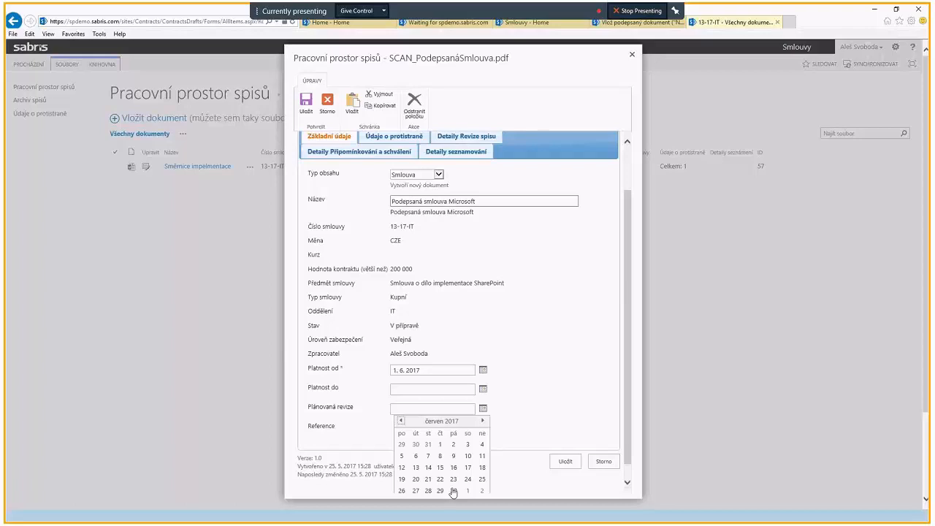
click(453, 491)
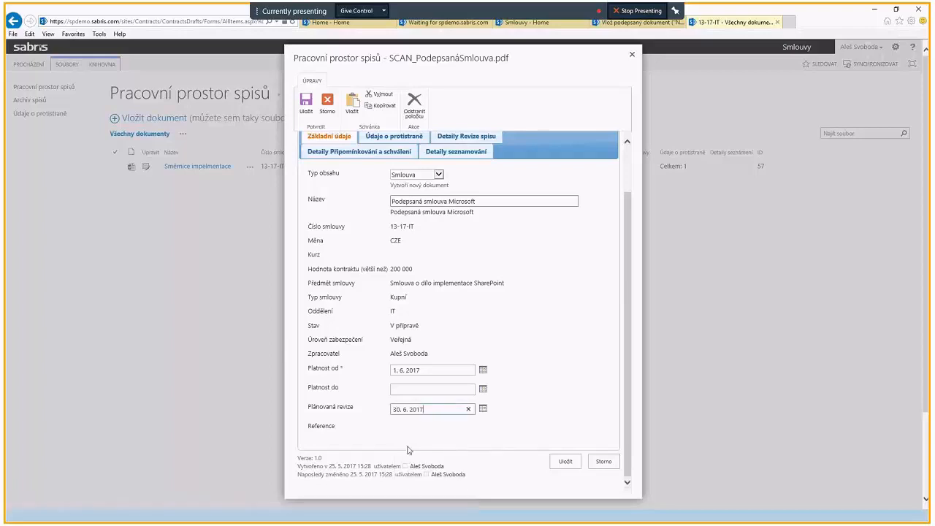
click(563, 463)
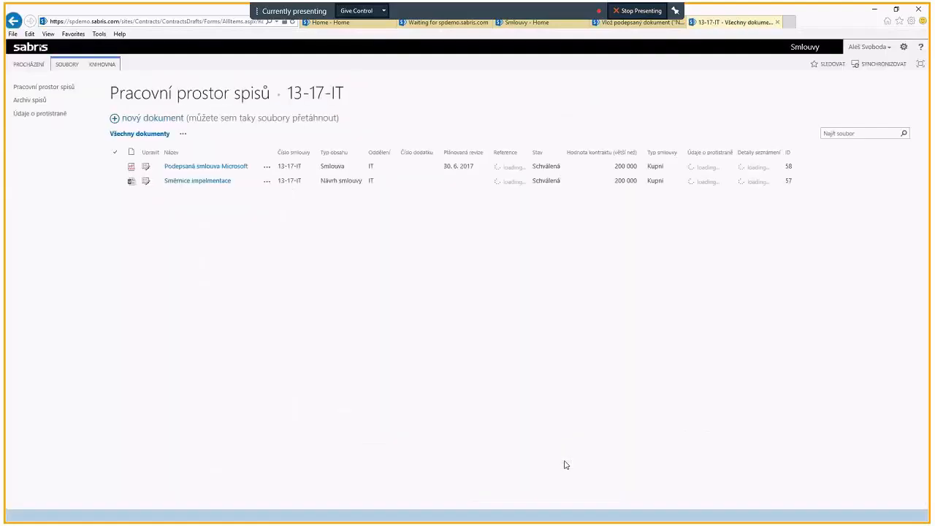
click(188, 173)
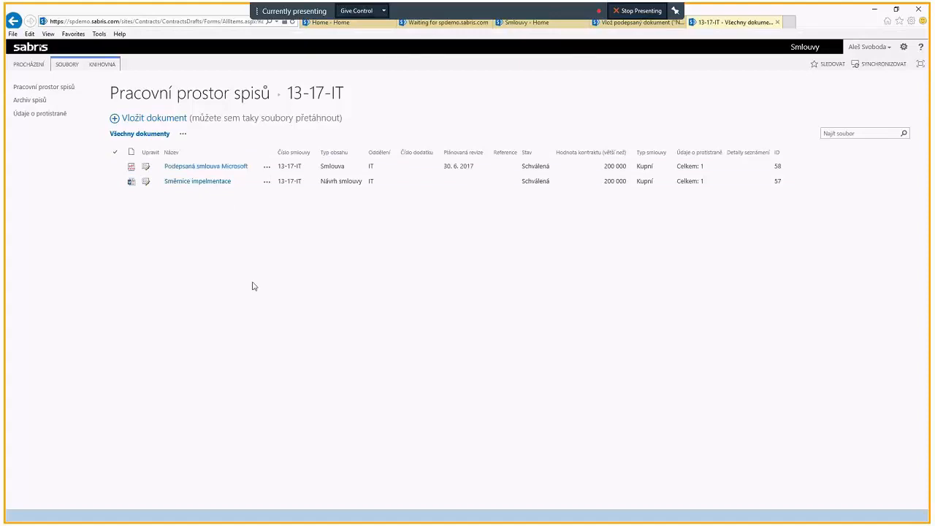
Step: Return to the signed-document task and complete it with result Nahráno and the comment "Smlouvu jsem naskenoval a vložil."
click(778, 23)
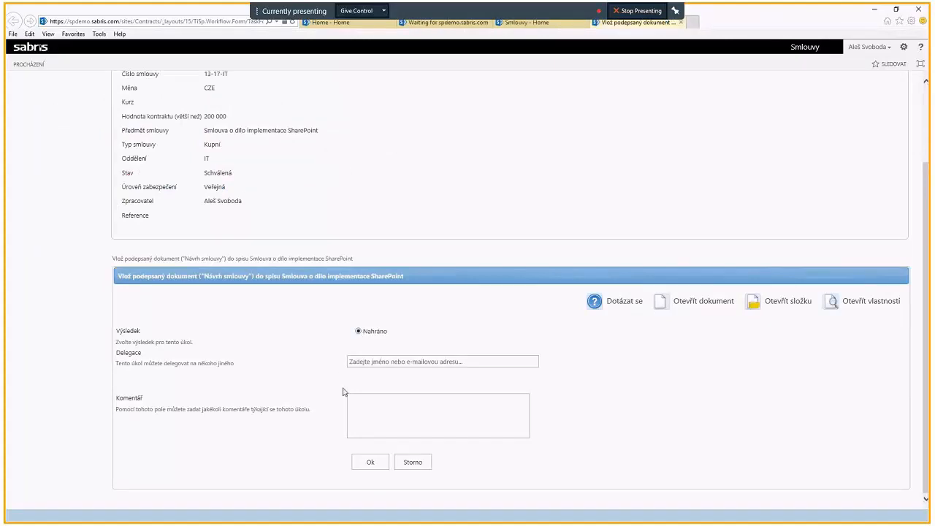
click(377, 419)
text(Smlouvu jsem naskenoval a vložil.)
scroll(389, 409, up, 3)
scroll(389, 409, down, 3)
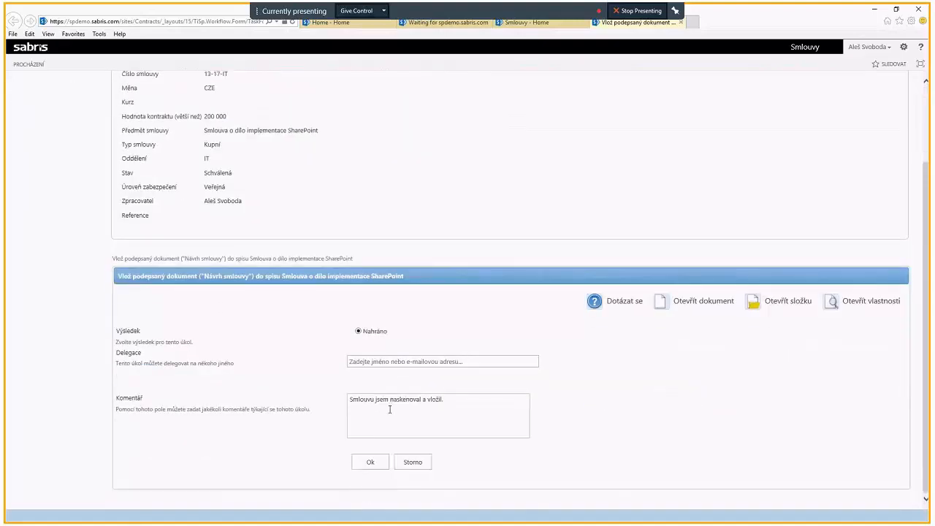
scroll(389, 409, up, 3)
scroll(387, 412, down, 3)
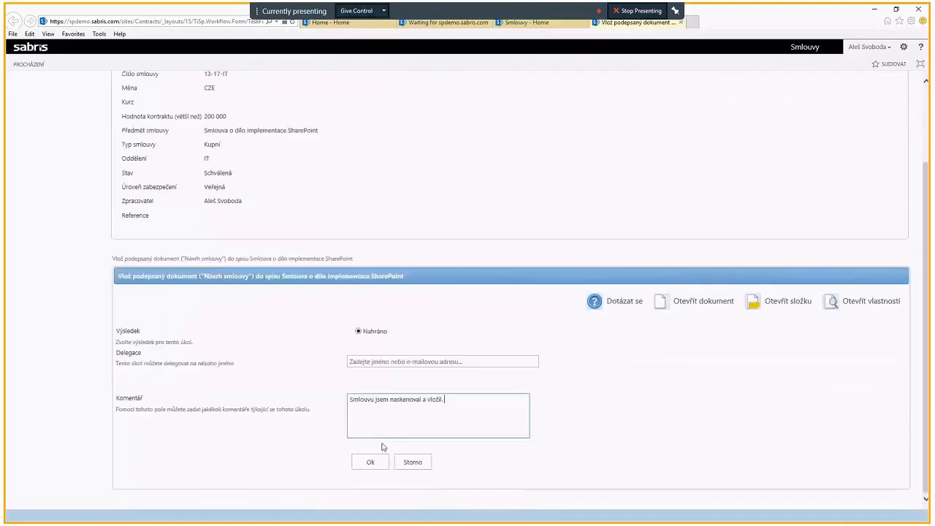
click(376, 463)
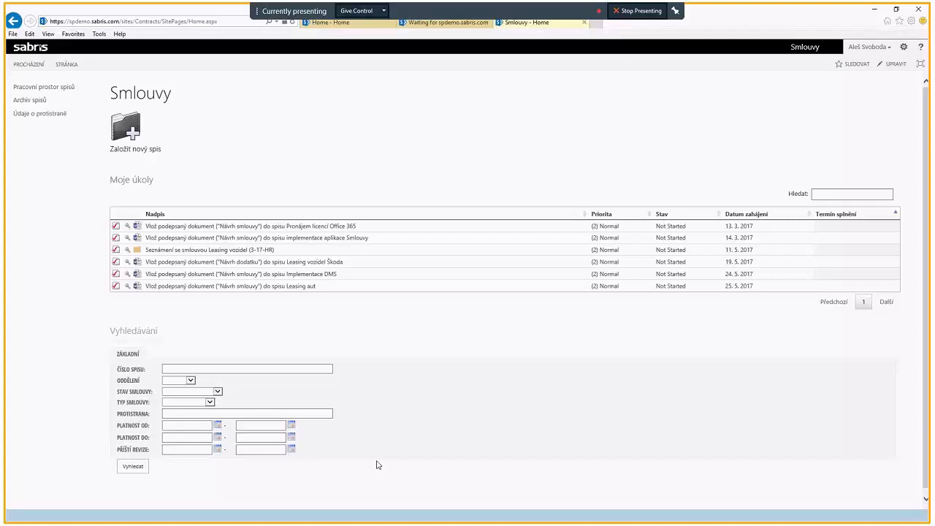
Step: Select contract file 13-17-IT in Pracovní prostor spisů and open the start form of its contract-acknowledgement (seznámení) workflow
click(66, 89)
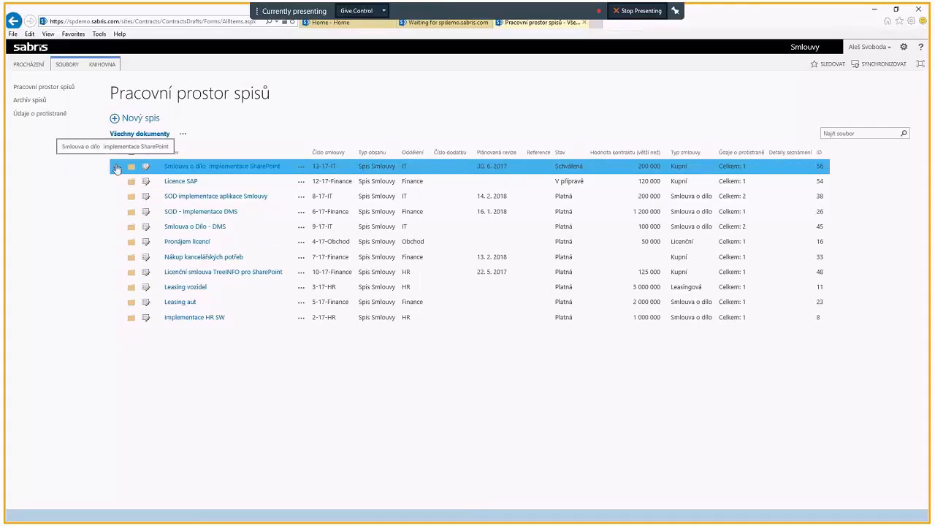
click(116, 168)
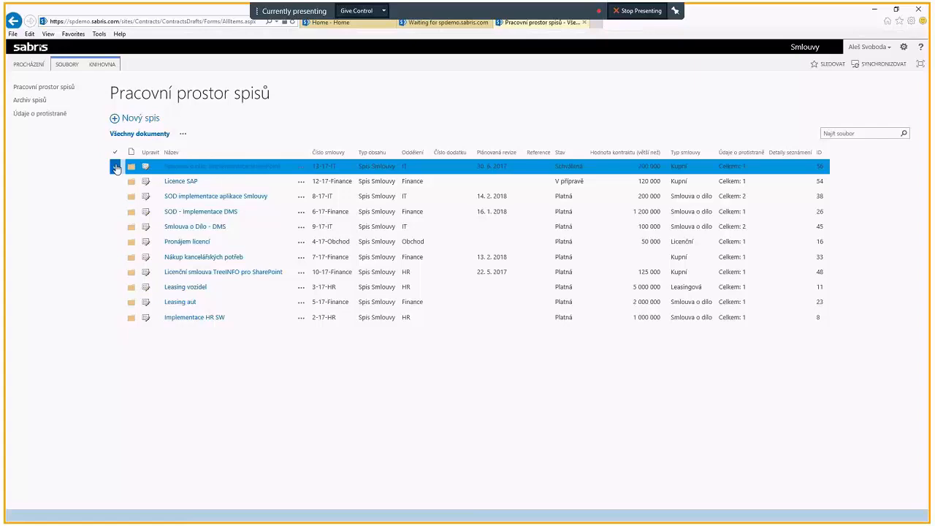
click(76, 67)
click(660, 86)
Step: Enter the two colleagues' names under Uživatelé k seznámení and start the acknowledgement workflow
click(224, 128)
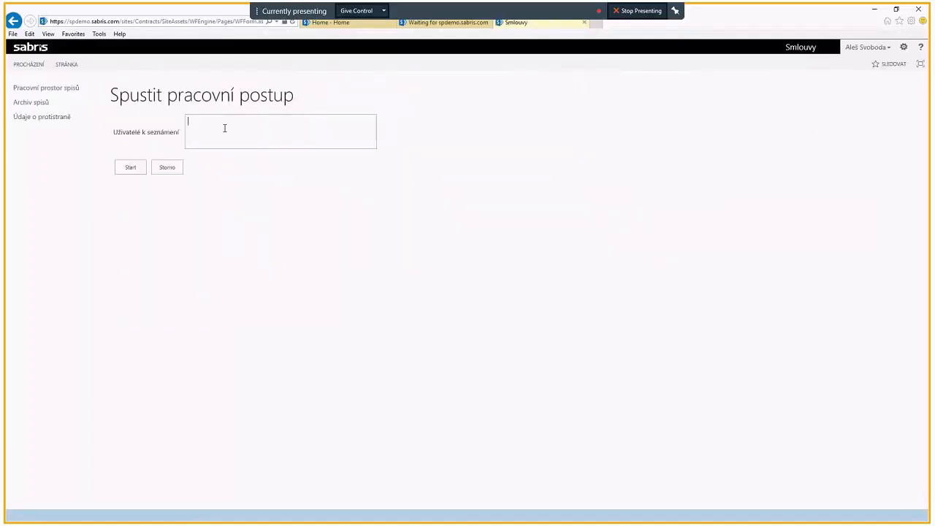
text(Bořiv)
click(217, 158)
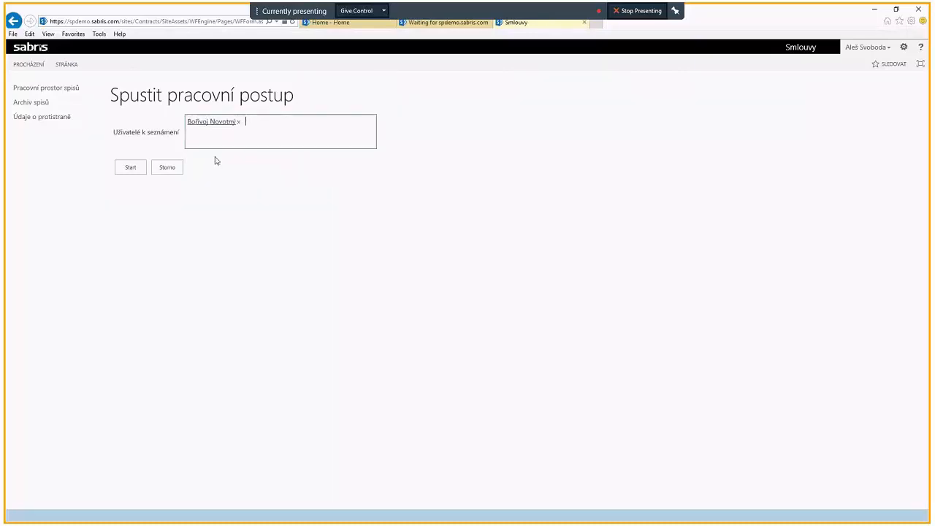
text(aleš)
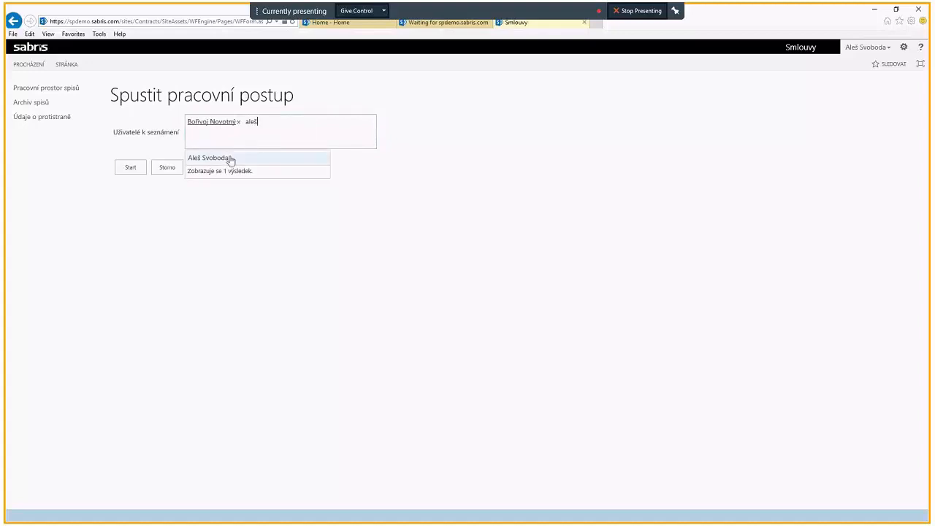
click(229, 159)
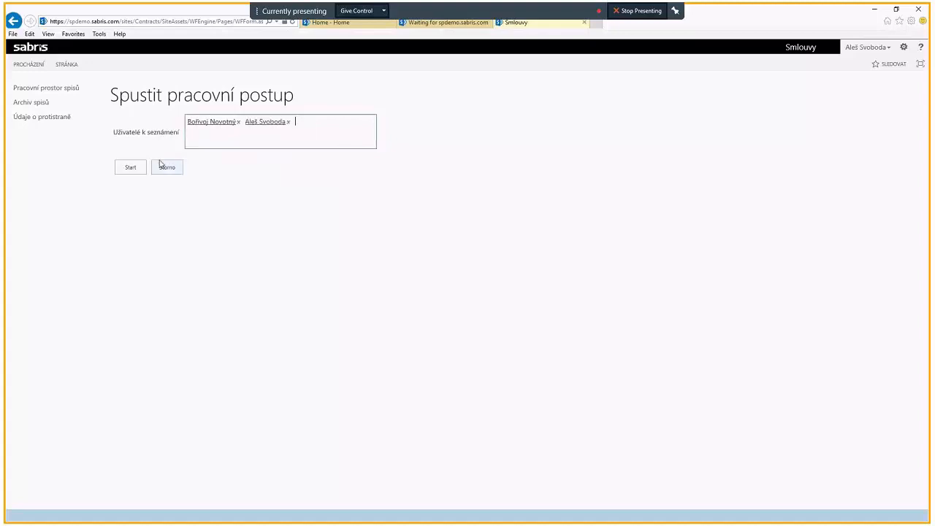
click(131, 168)
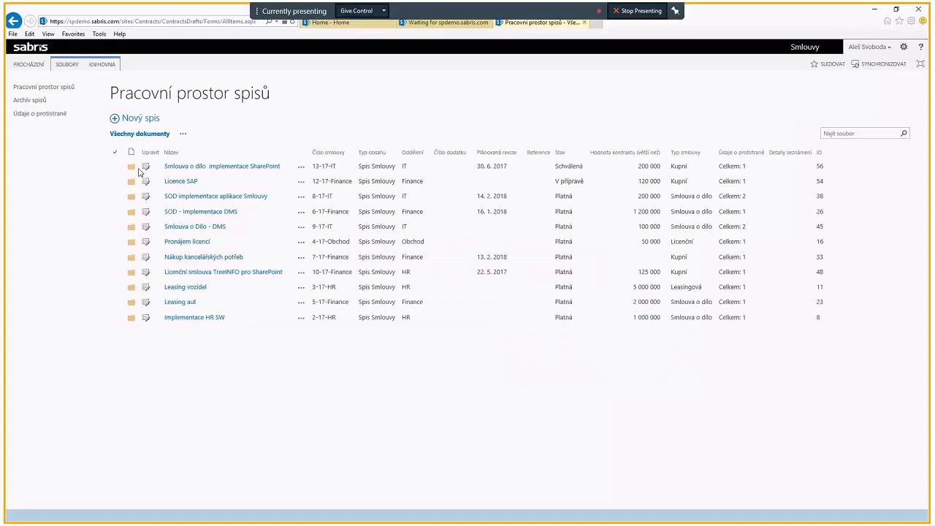
Step: Check the status of file 13-17-IT and expand the counterparty details of file 8-17-IT, SOD implementace aplikace Smlouvy
click(564, 180)
click(561, 167)
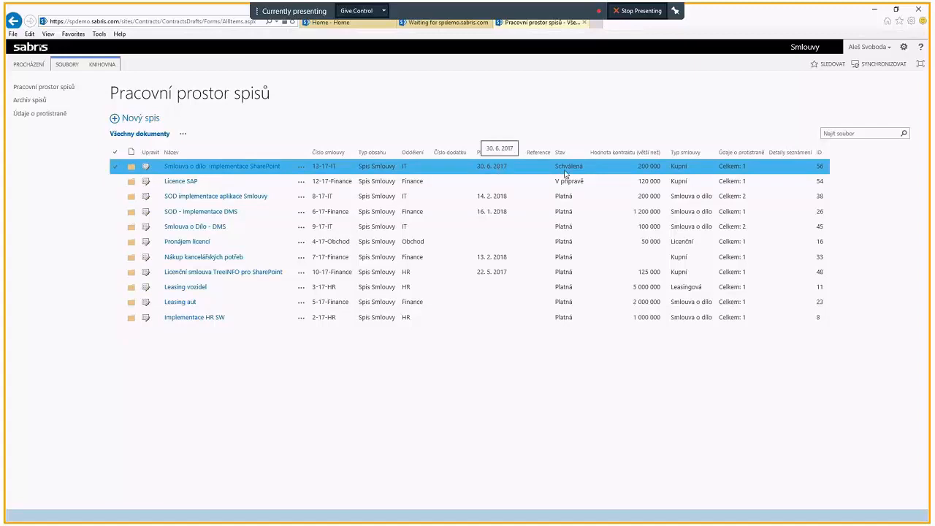
click(675, 195)
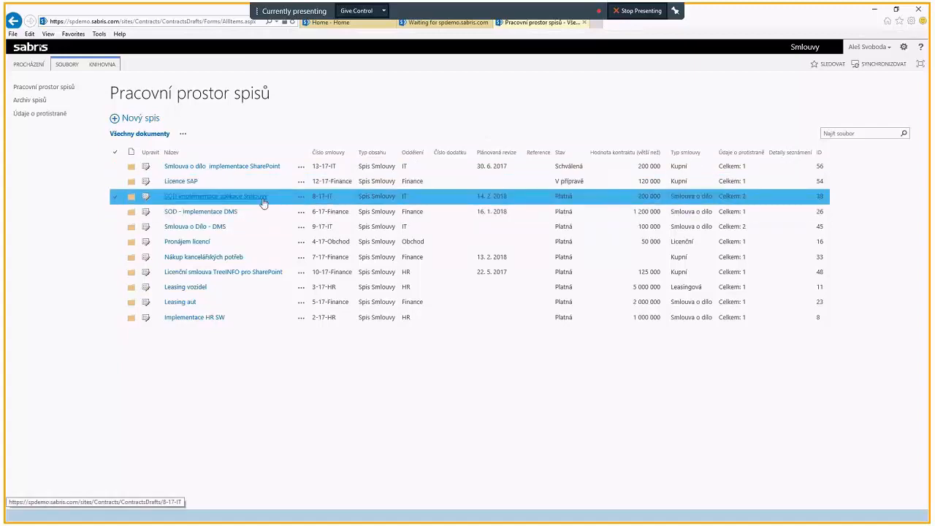
click(746, 198)
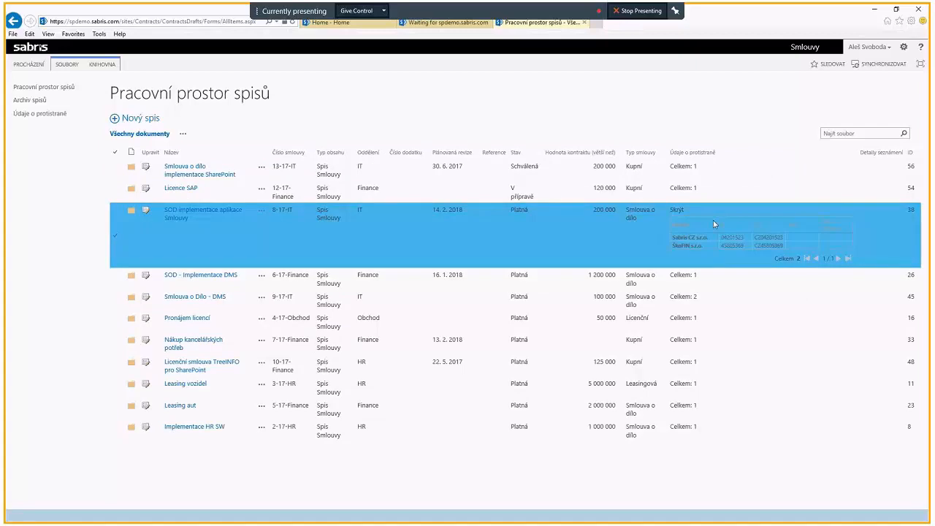
click(715, 187)
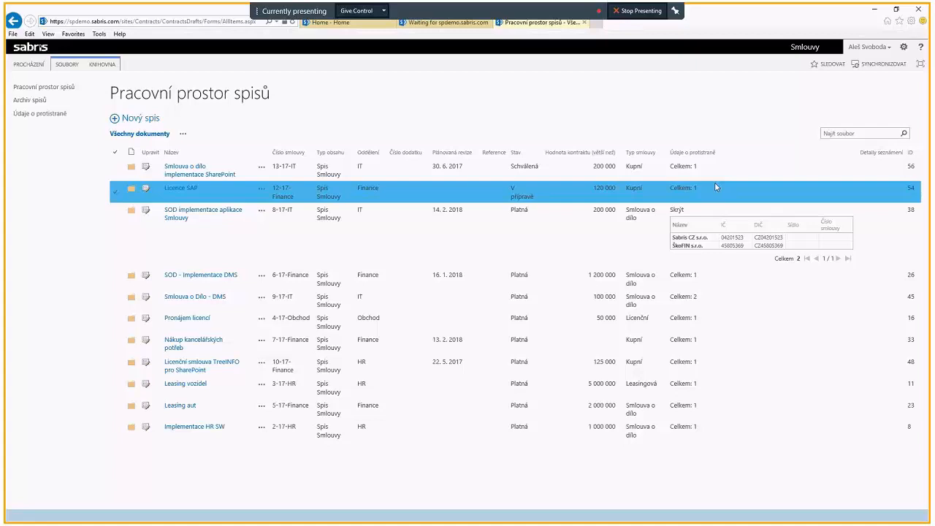
click(714, 188)
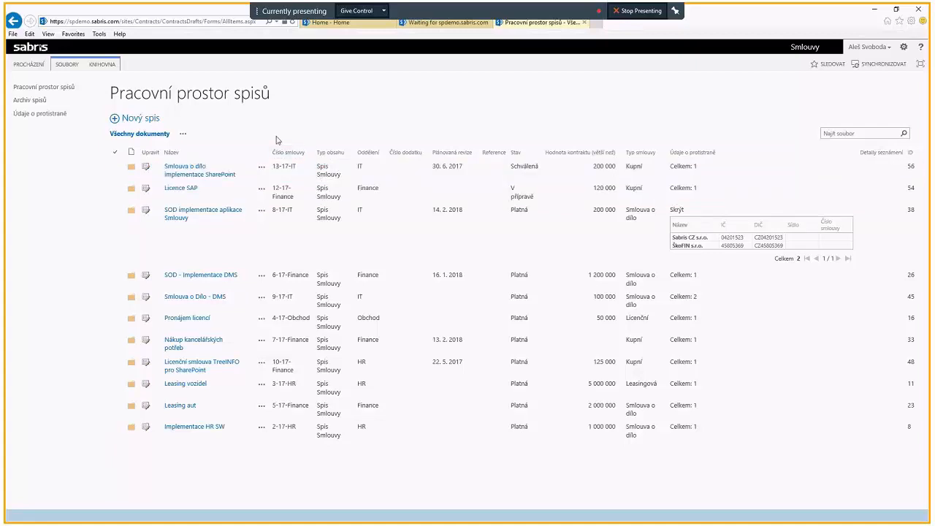
Step: Open the Seznámení task for 13-17-IT from the Smlouvy home page and review its counterparty, revision, commenting and approval, and acknowledgement details
click(27, 49)
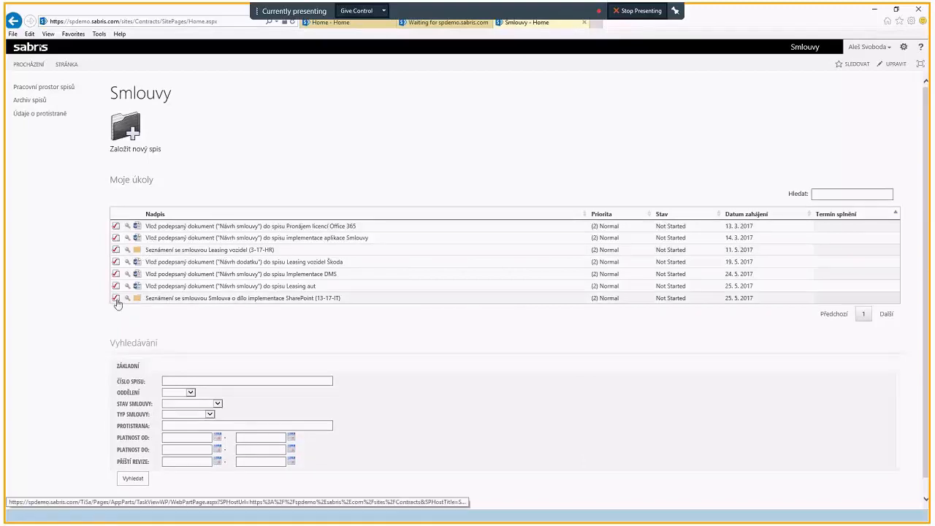
click(116, 301)
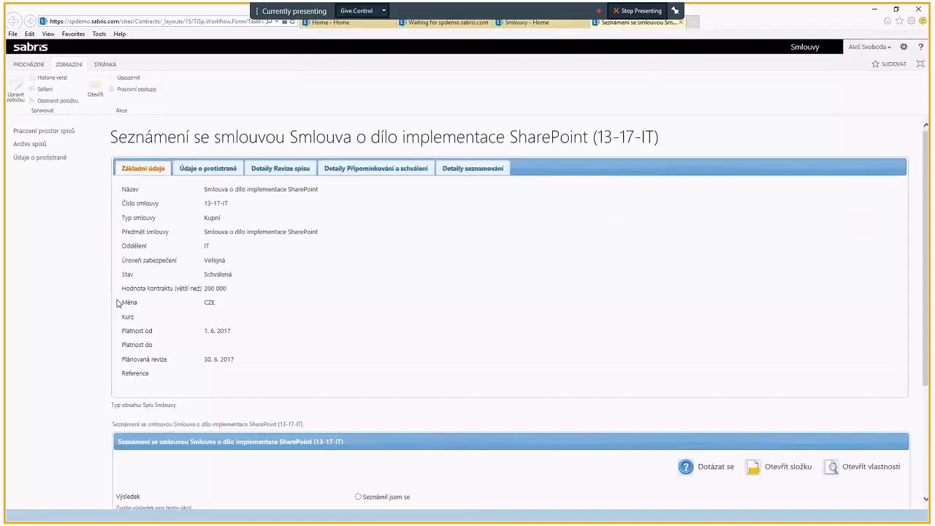
scroll(265, 302, down, 3)
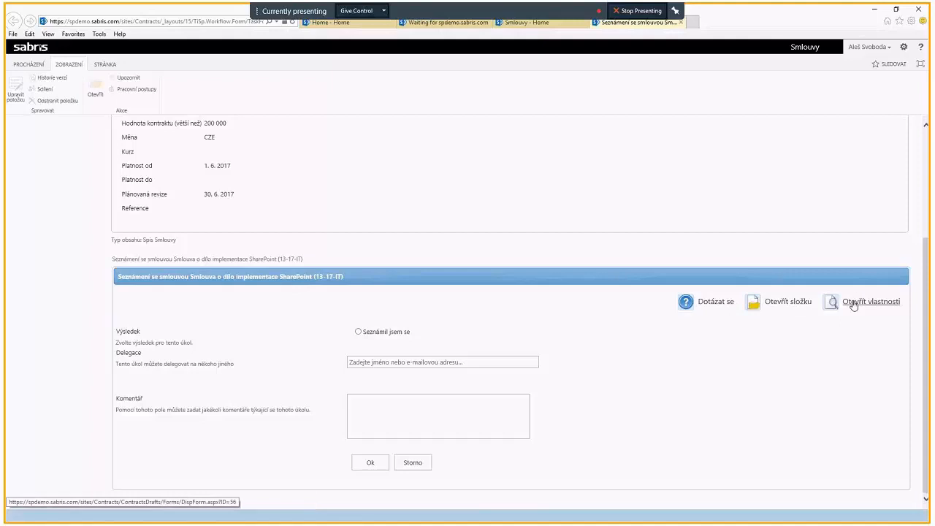
scroll(847, 301, up, 3)
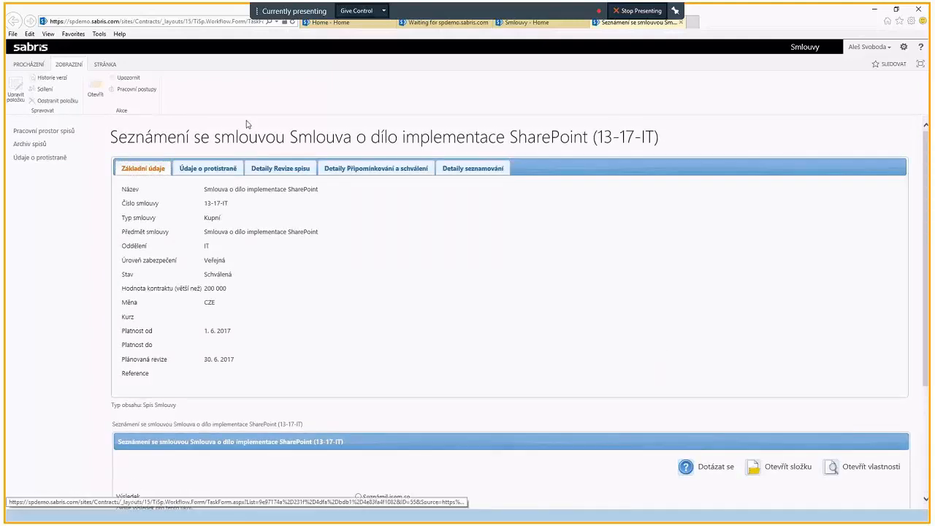
click(203, 168)
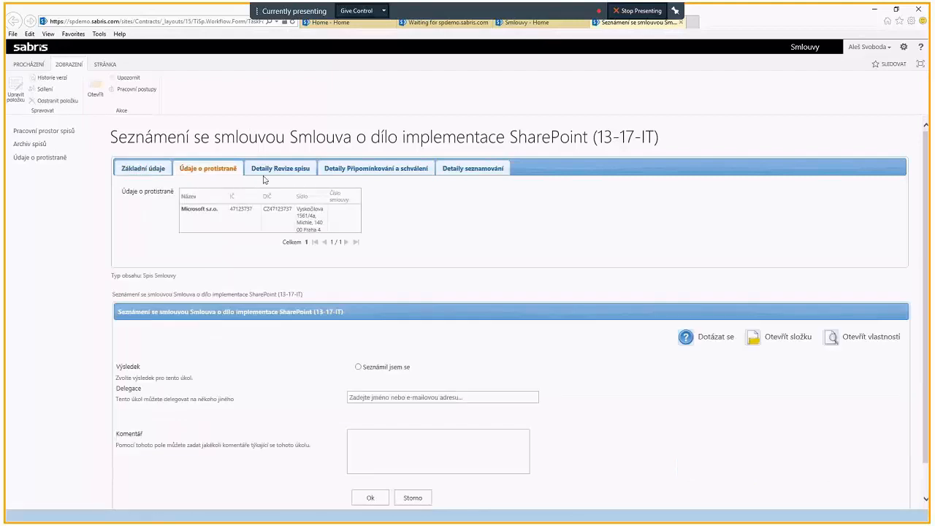
click(278, 168)
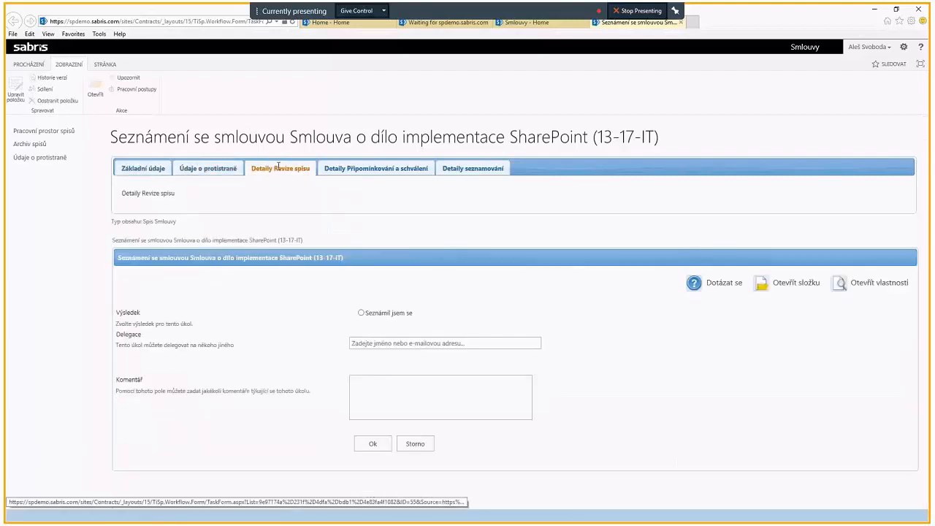
click(356, 170)
click(274, 169)
click(352, 171)
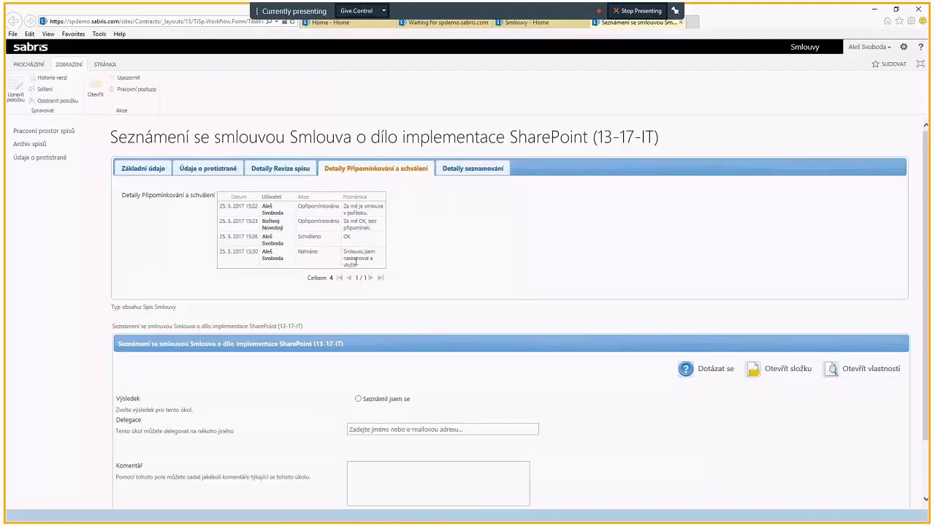
click(453, 171)
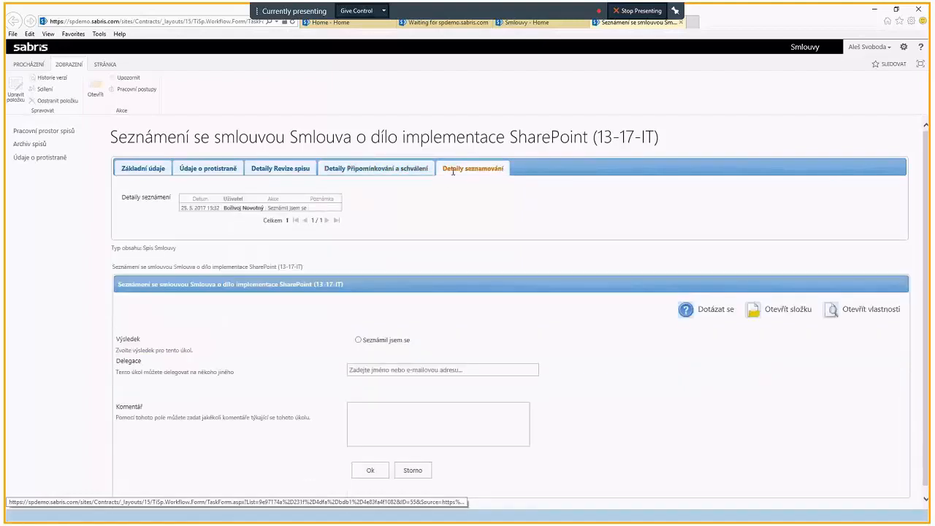
Step: Return to the task's basic data and complete the task with the result Seznámil jsem se
click(145, 167)
scroll(314, 241, down, 3)
click(370, 334)
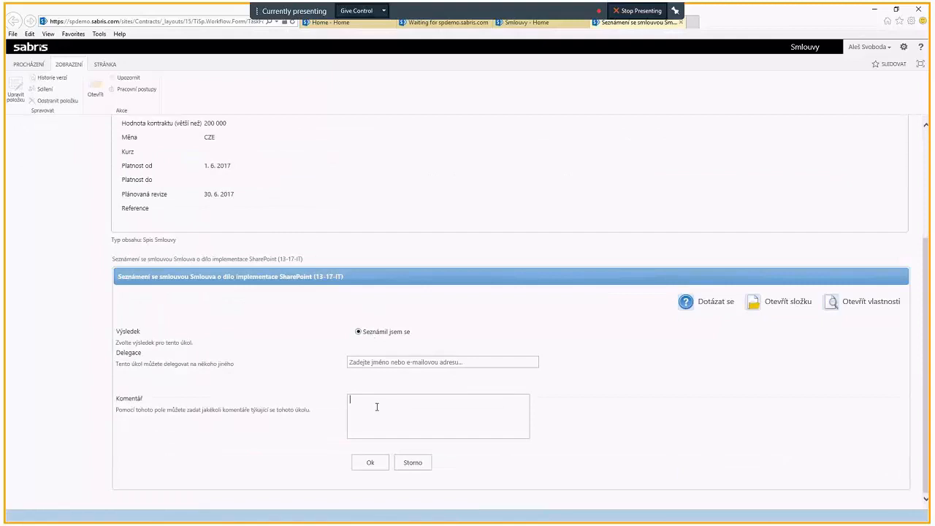
click(374, 460)
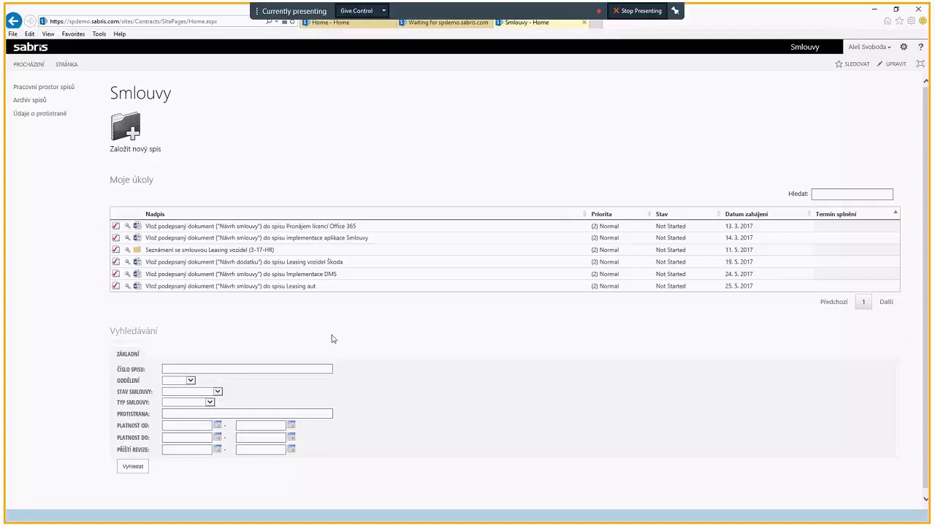
Step: View the archived contract files in Archiv spisů, and go back to the list in Pracovní prostor spisů
click(25, 100)
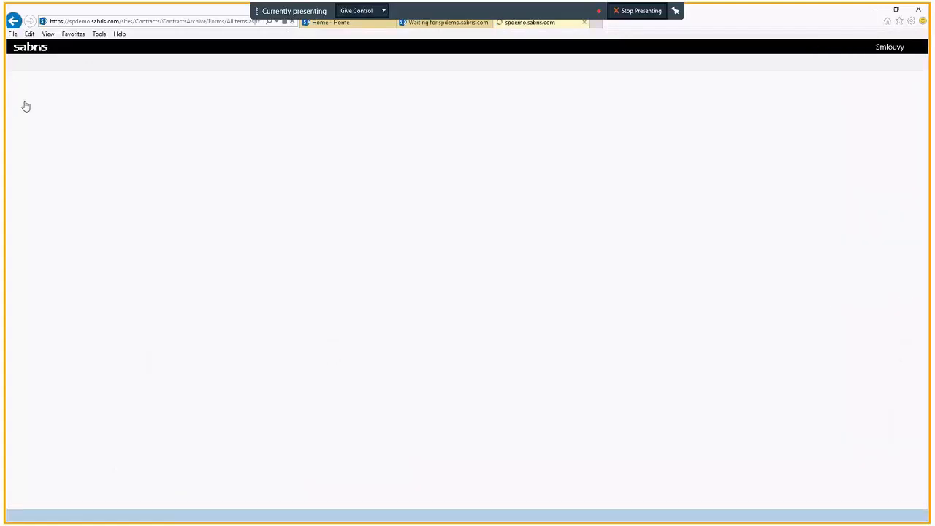
click(214, 172)
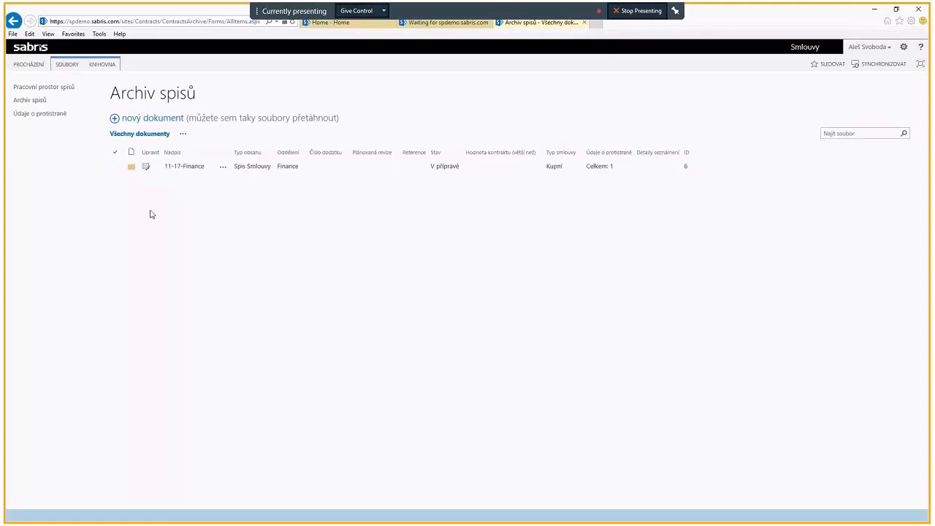
click(39, 88)
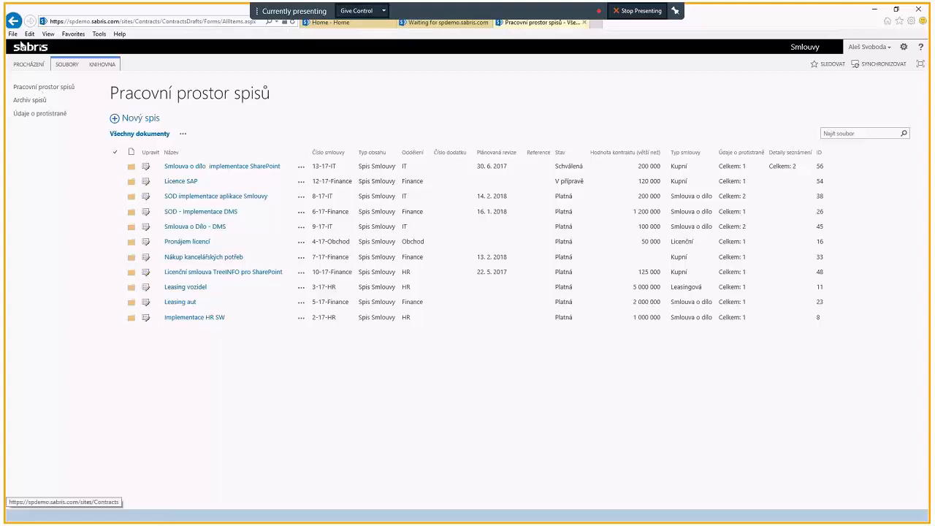
Step: From the Smlouvy home page, search for contracts with Oddělení IT and Typ smlouvy Kupní
click(26, 49)
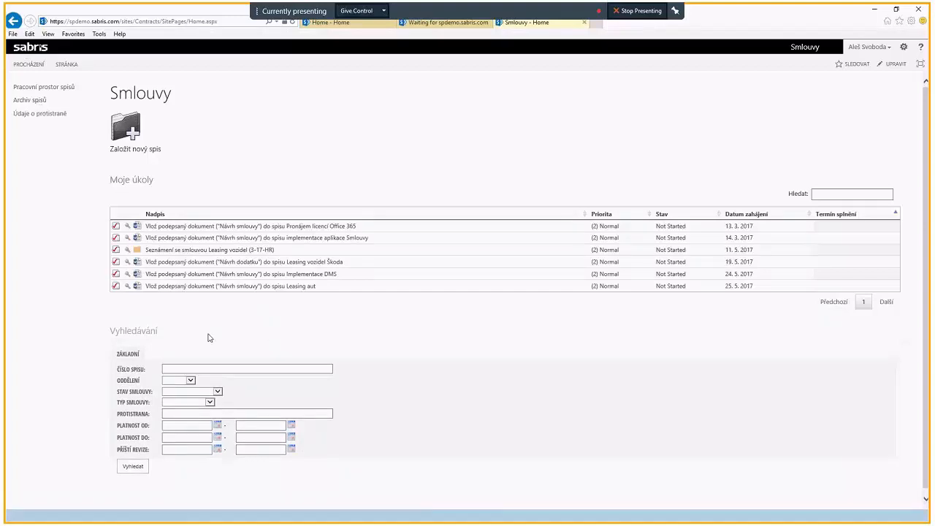
scroll(227, 356, down, 1)
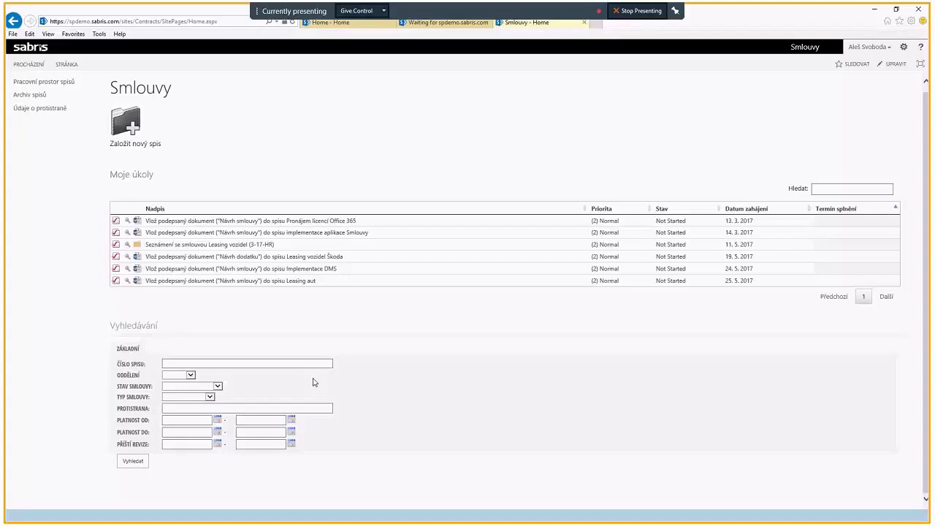
click(192, 376)
click(168, 399)
click(210, 397)
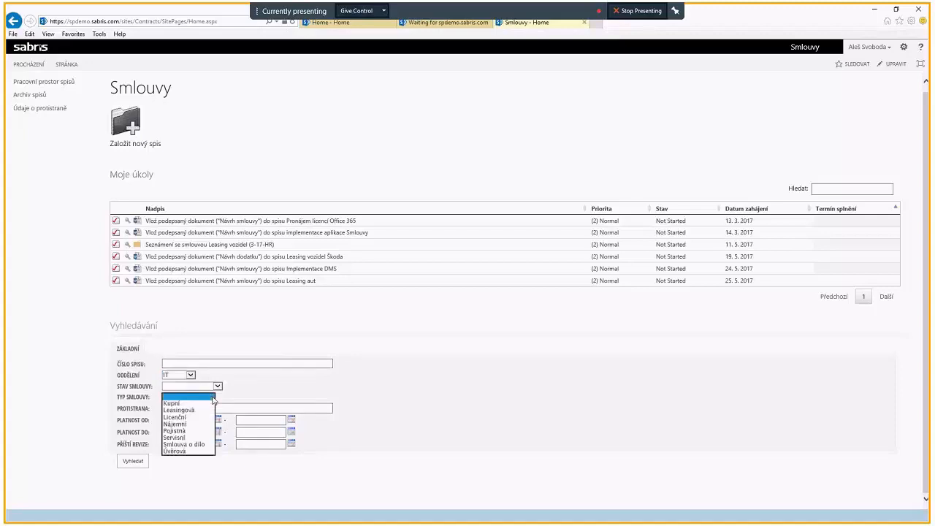
click(195, 424)
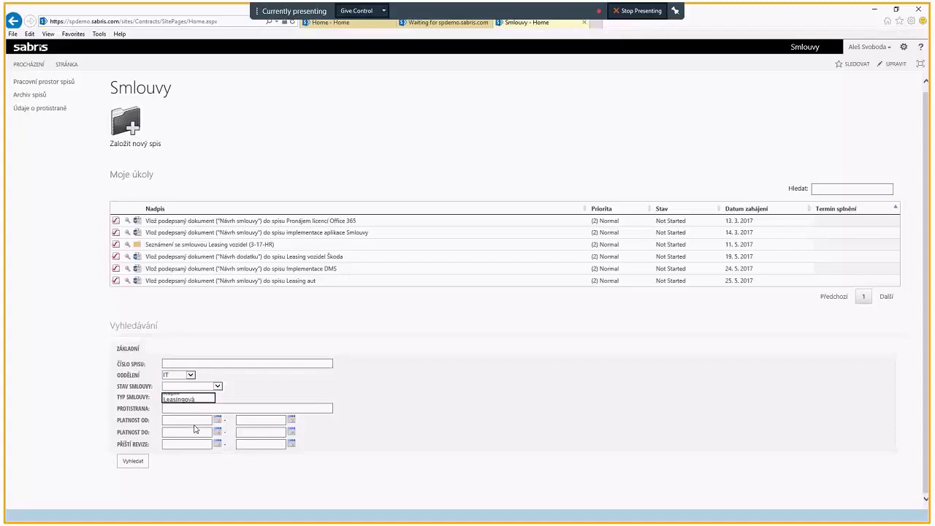
click(211, 399)
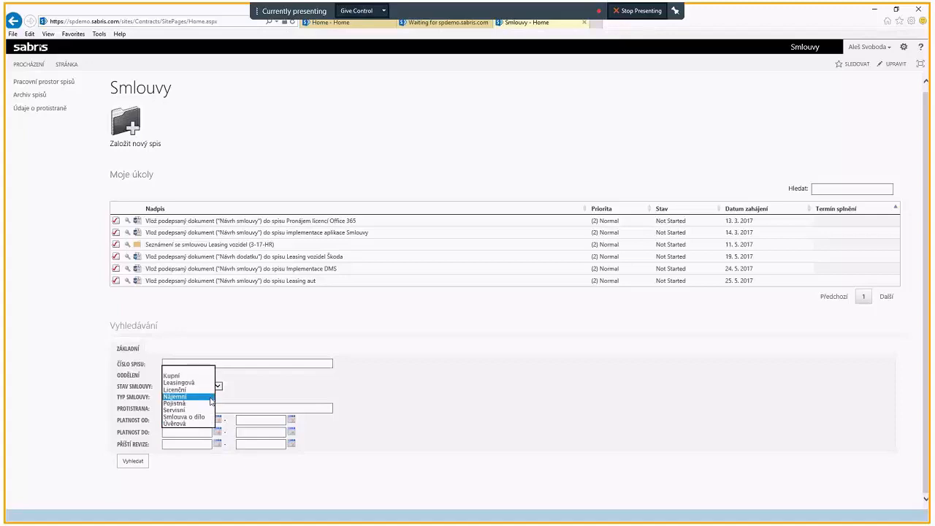
click(174, 376)
click(134, 460)
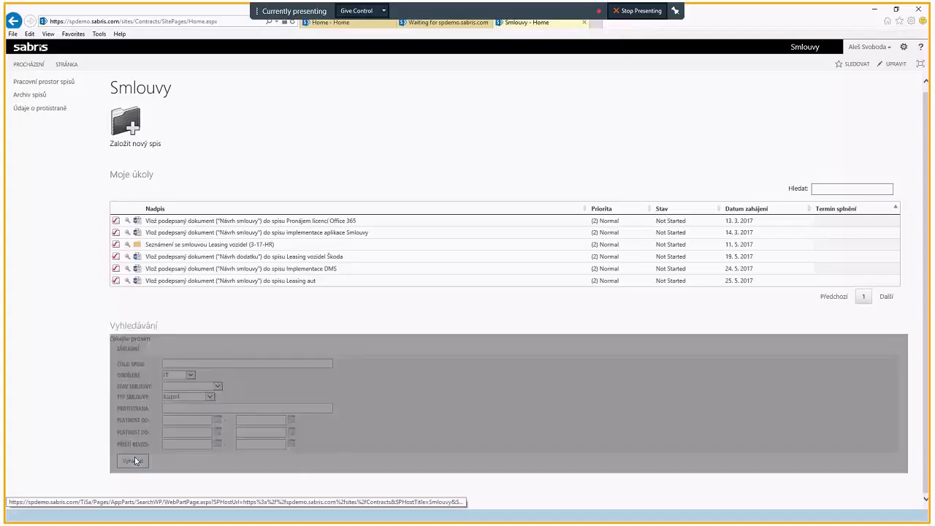
Step: Filter the search results by Typ obsahu to Spis Smlouvy
scroll(247, 339, down, 3)
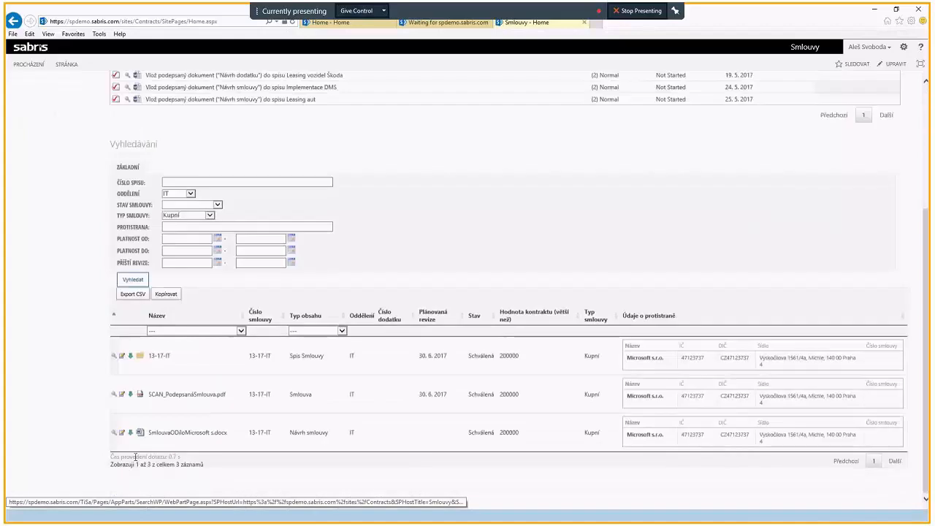
click(342, 331)
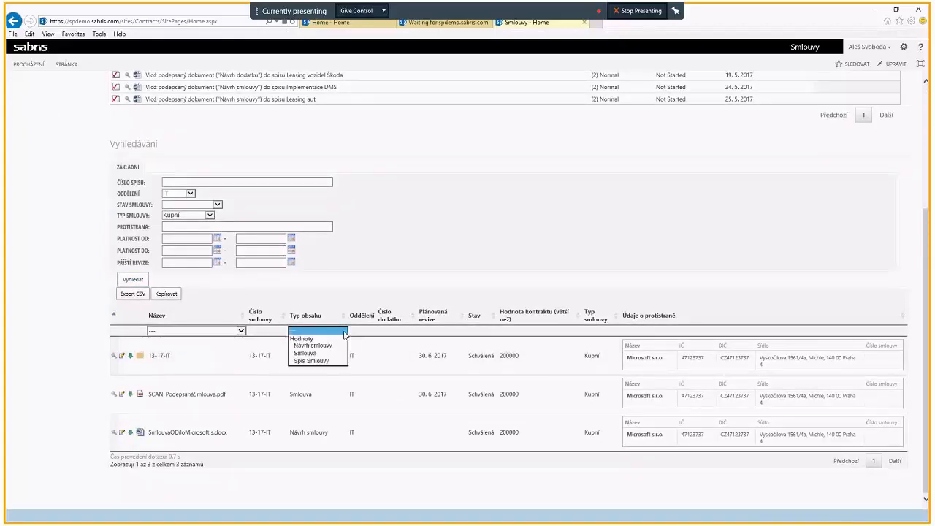
click(312, 361)
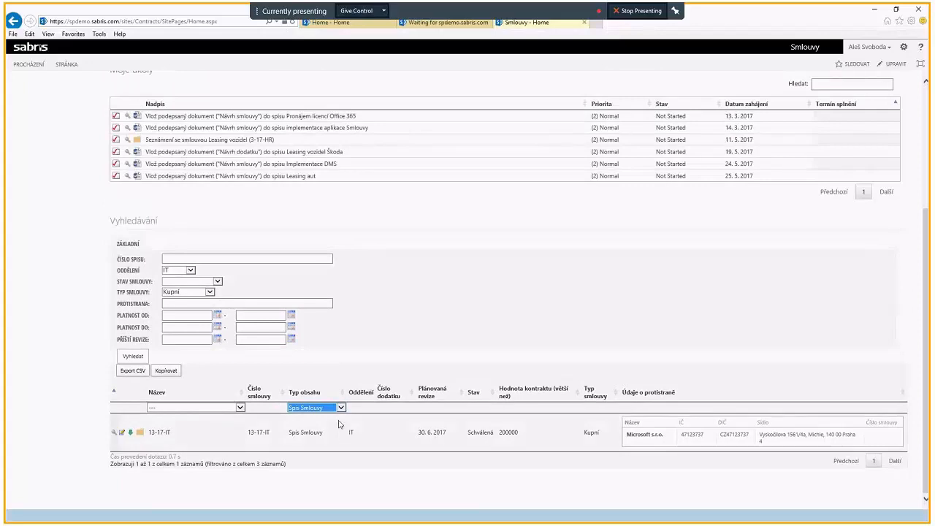
Step: Filter the search results by Typ obsahu to Návrh smlouvy, and switch the filter to Smlouva
click(325, 407)
click(321, 393)
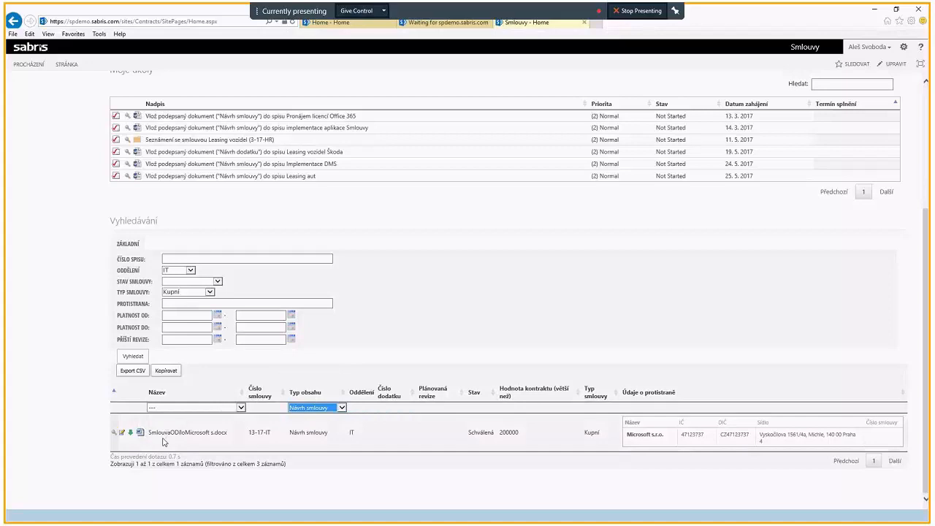
click(343, 409)
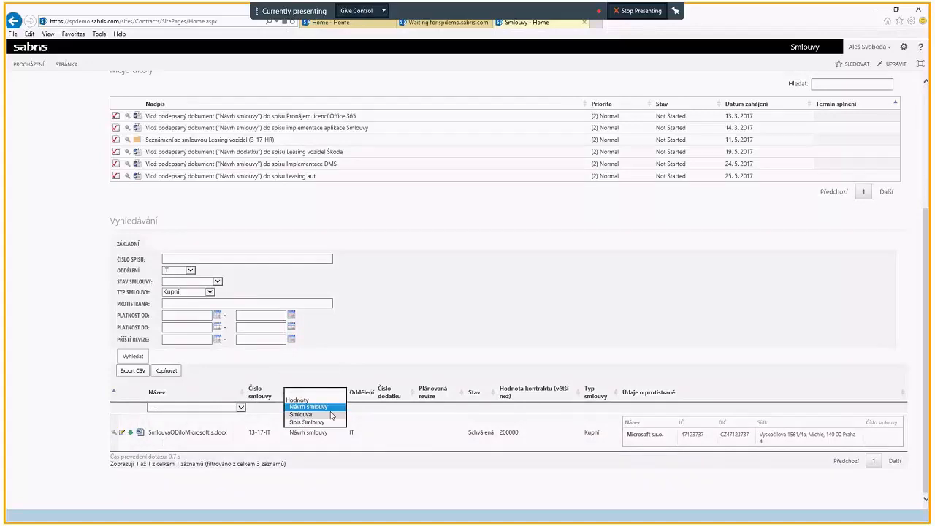
click(331, 414)
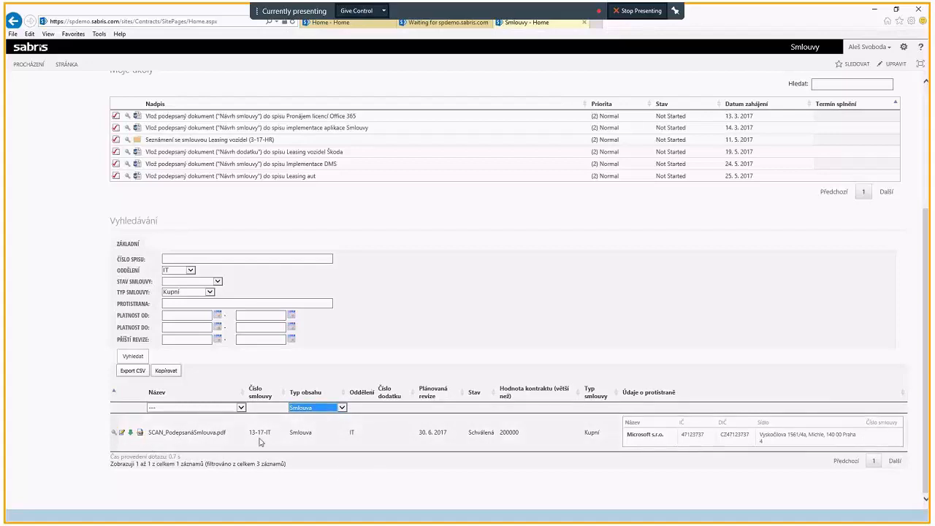
Step: Clear the Typ smlouvy criterion and rerun the contract search for Oddělení IT
click(210, 292)
click(151, 342)
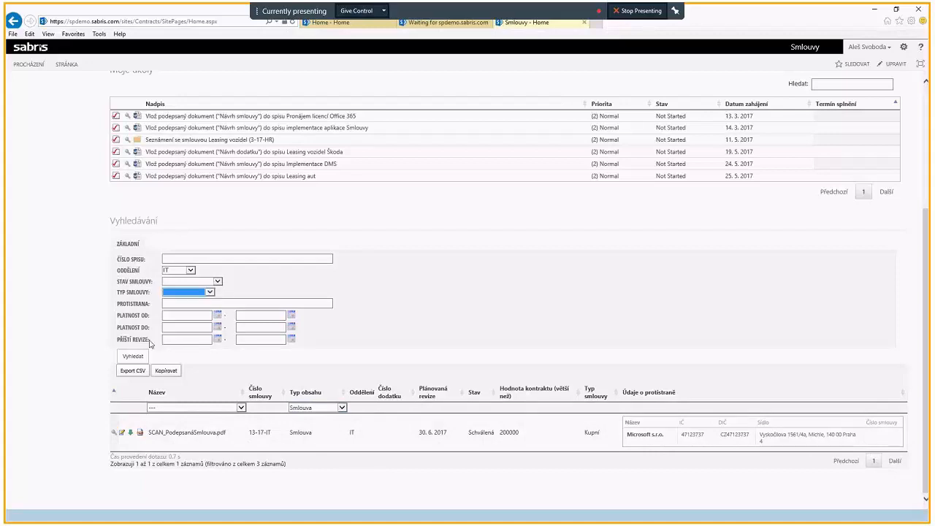
click(138, 357)
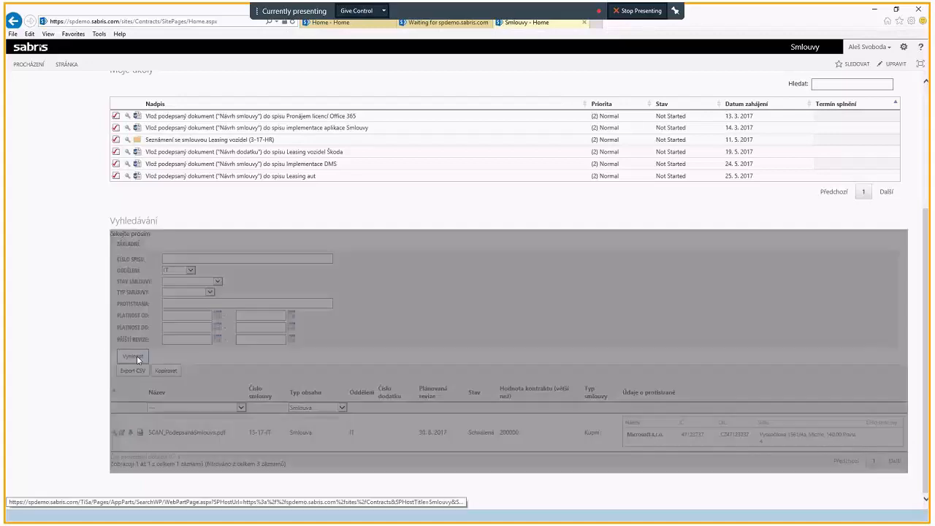
Step: Examine the IT contract search results and their counterparty details in the Údaje o protistraně column
scroll(142, 376, down, 3)
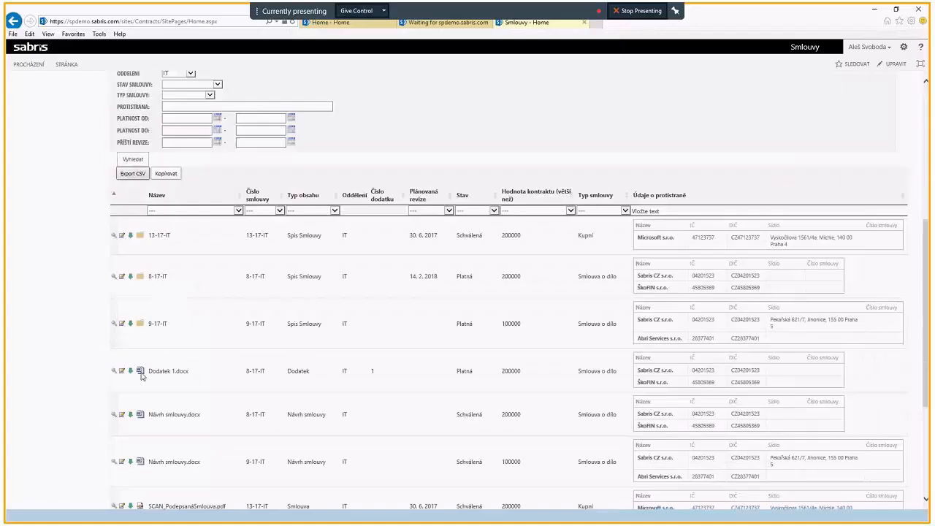
scroll(142, 376, down, 3)
scroll(193, 335, up, 4)
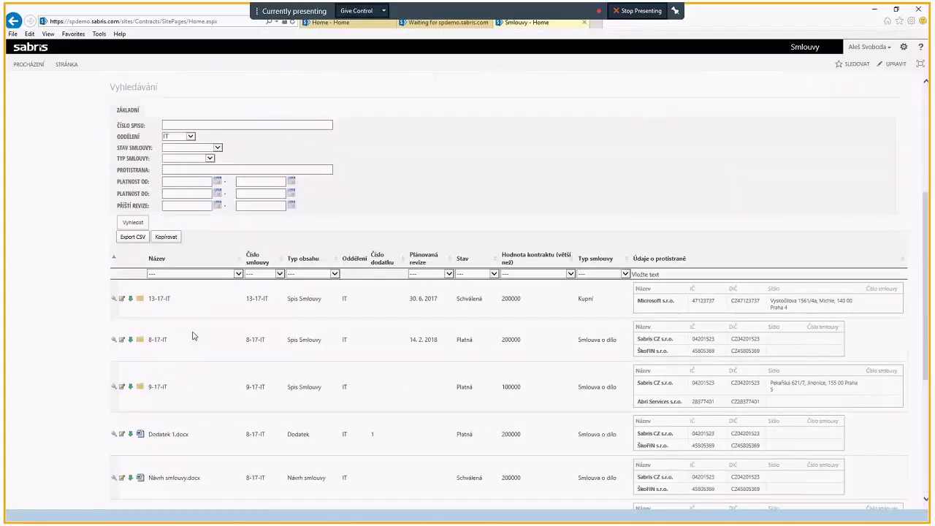
scroll(193, 335, down, 2)
scroll(721, 272, up, 2)
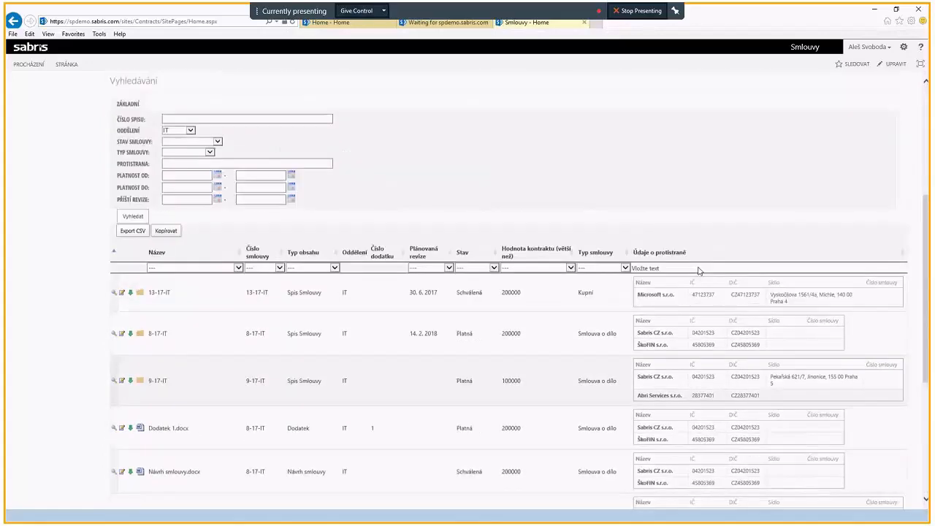
scroll(699, 270, up, 2)
scroll(707, 395, down, 3)
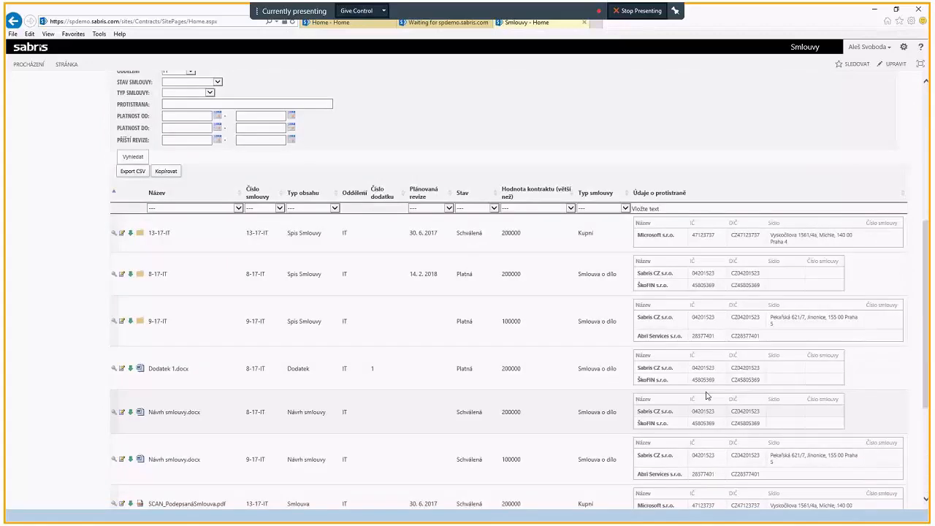
scroll(697, 420, down, 3)
scroll(702, 424, up, 7)
scroll(712, 404, down, 1)
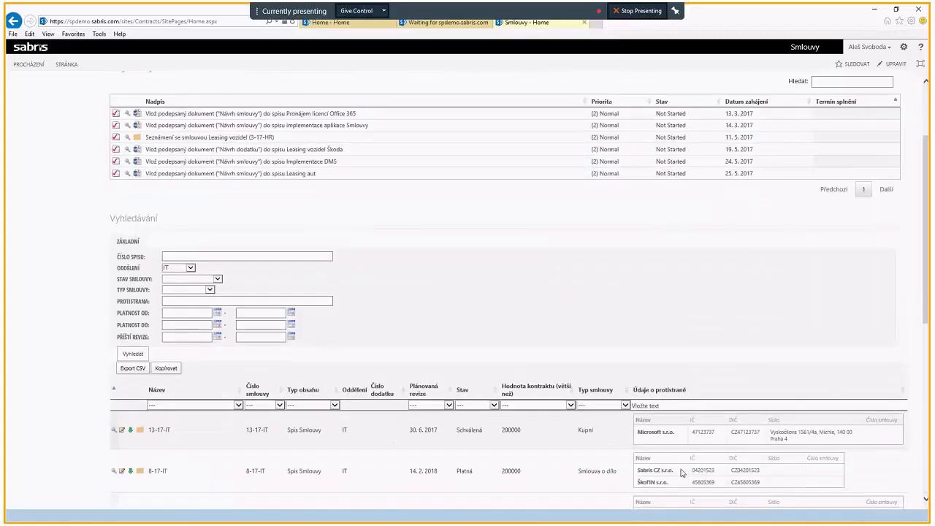
scroll(626, 395, down, 3)
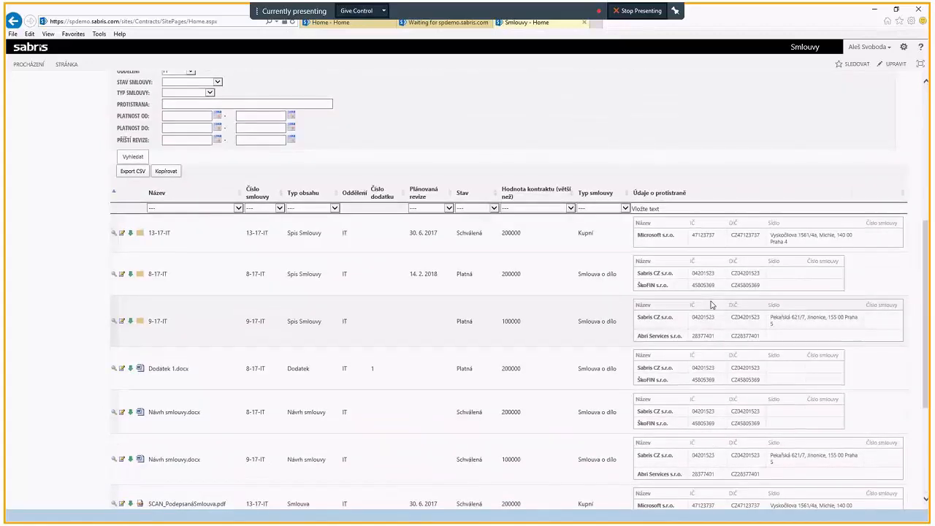
Step: Filter the results by Sabris in Údaje o protistraně, and clear that filter
click(652, 209)
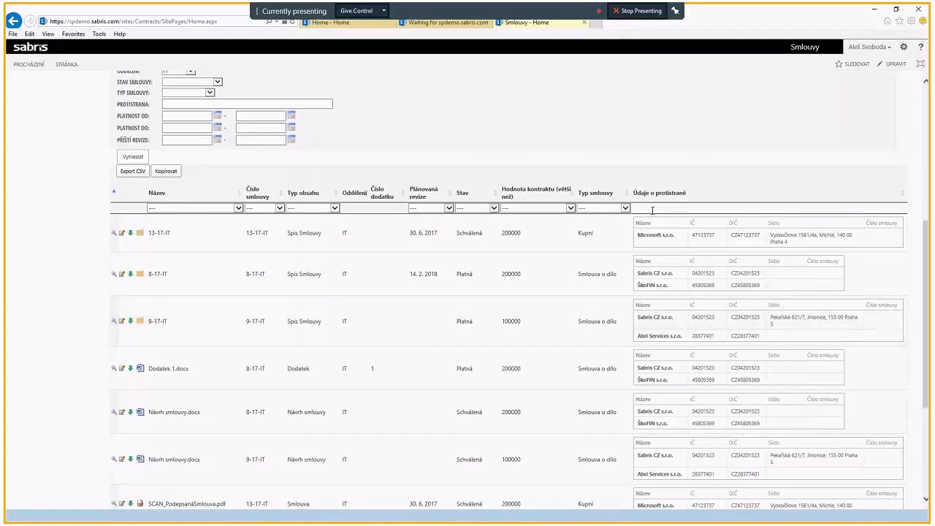
text(sabris)
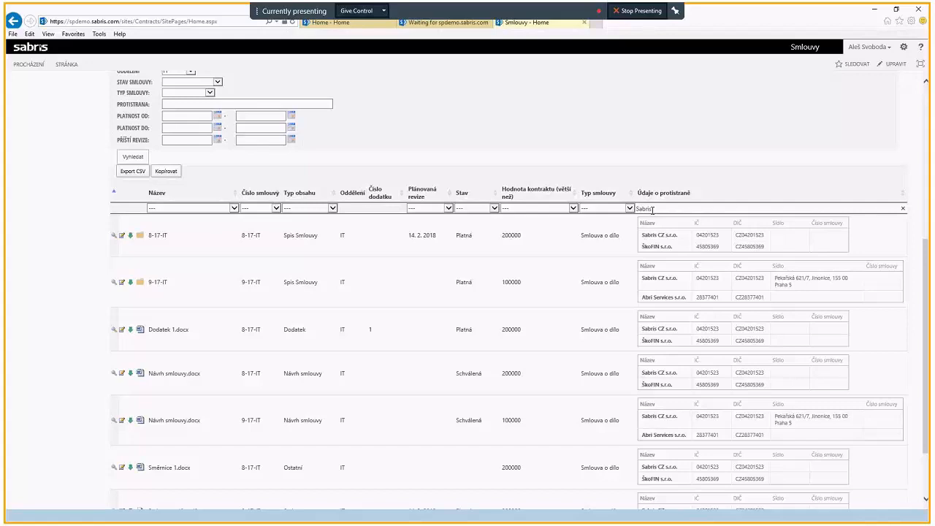
click(903, 208)
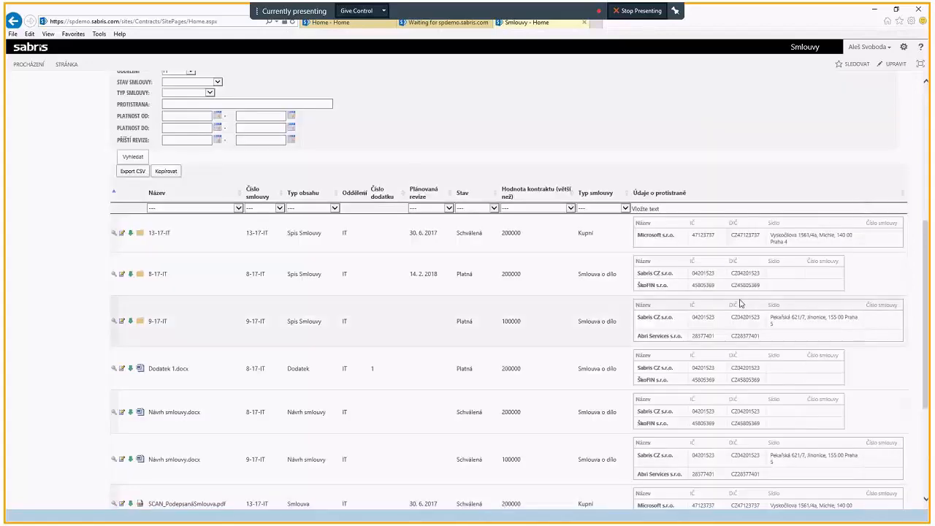
Step: Filter the IT contract results to those with Sabris in Údaje o protistraně and review the matching records
scroll(740, 303, down, 1)
scroll(740, 303, up, 3)
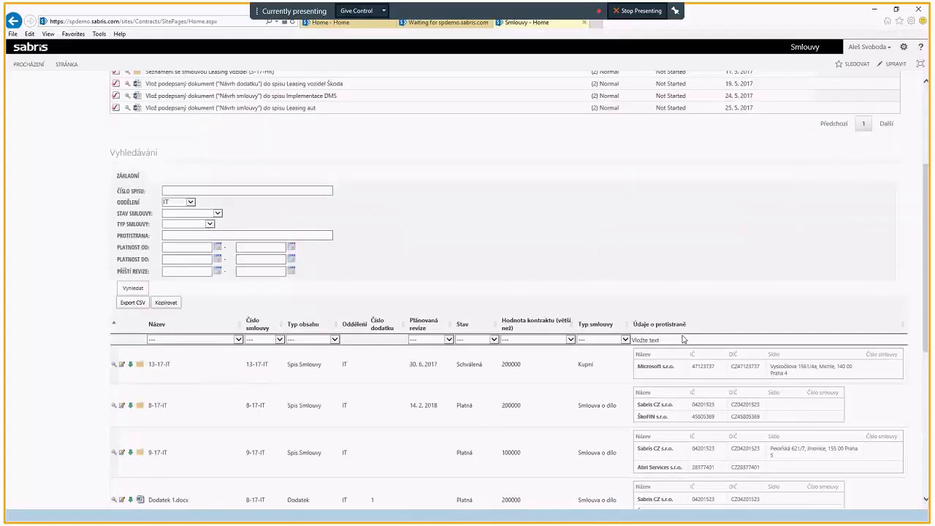
click(683, 338)
text(Sabris)
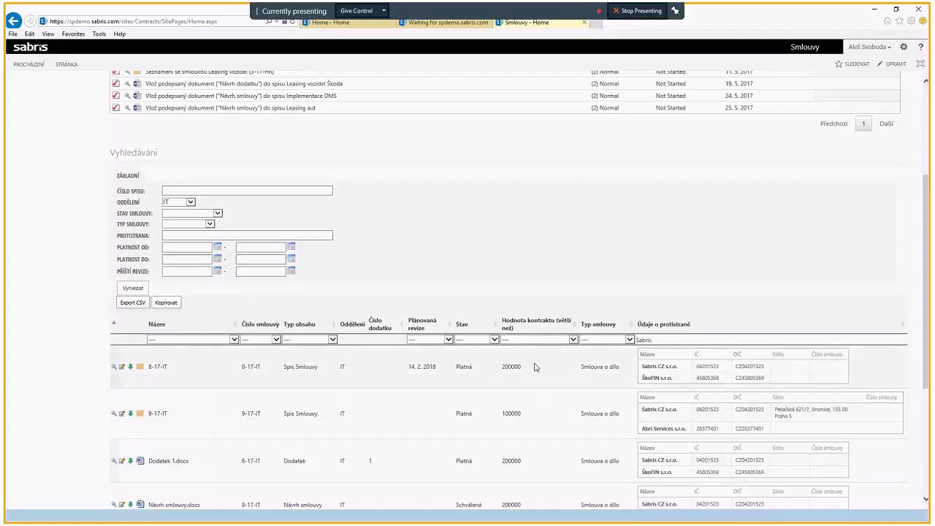
scroll(685, 379, down, 3)
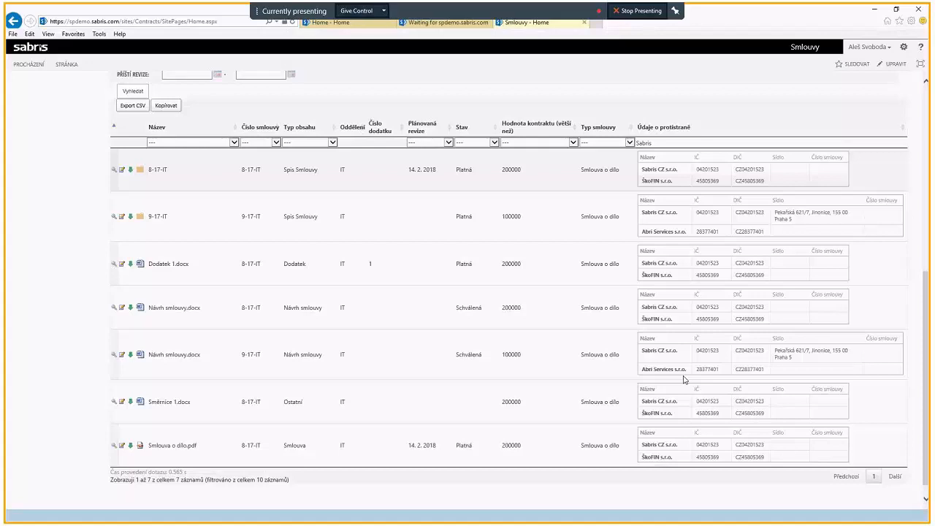
Step: Open Pracovní prostor spisů and view the filter options of the Typ obsahu column
scroll(685, 379, up, 4)
scroll(685, 379, up, 1)
click(61, 92)
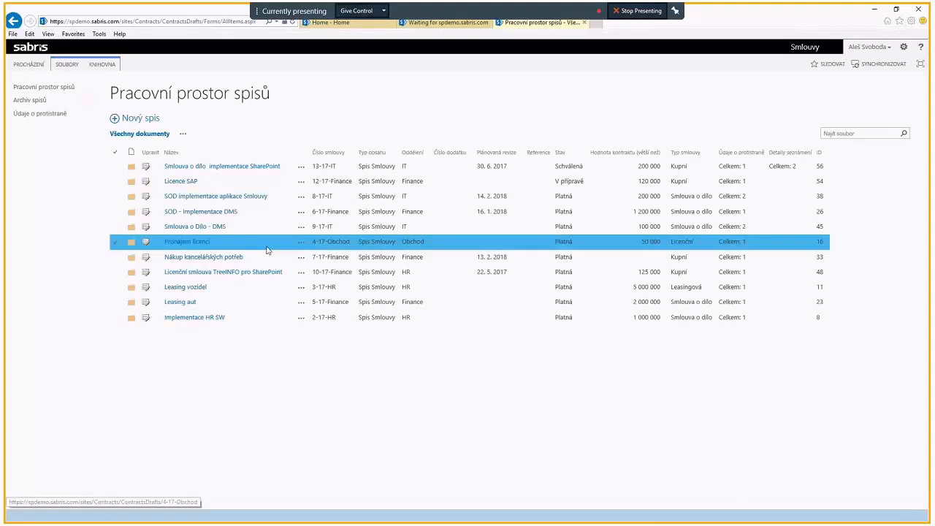
click(398, 153)
click(386, 381)
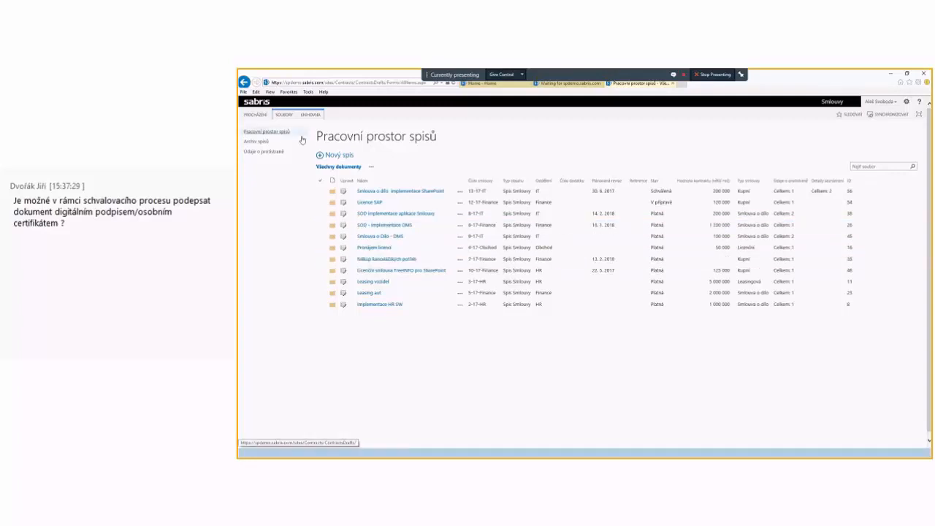
Step: From the Smlouvy home page, search for contracts with Protistrana Sabris and review the results
click(260, 103)
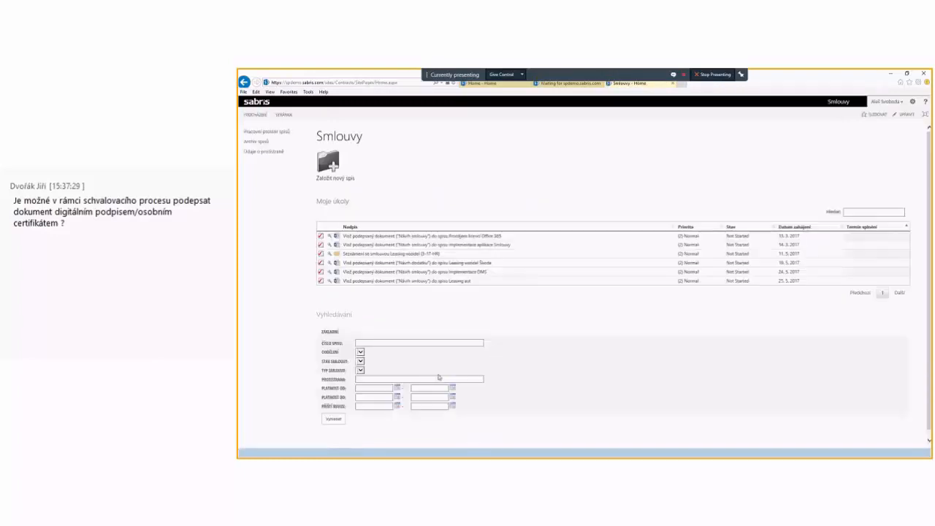
click(394, 378)
text(Sabris)
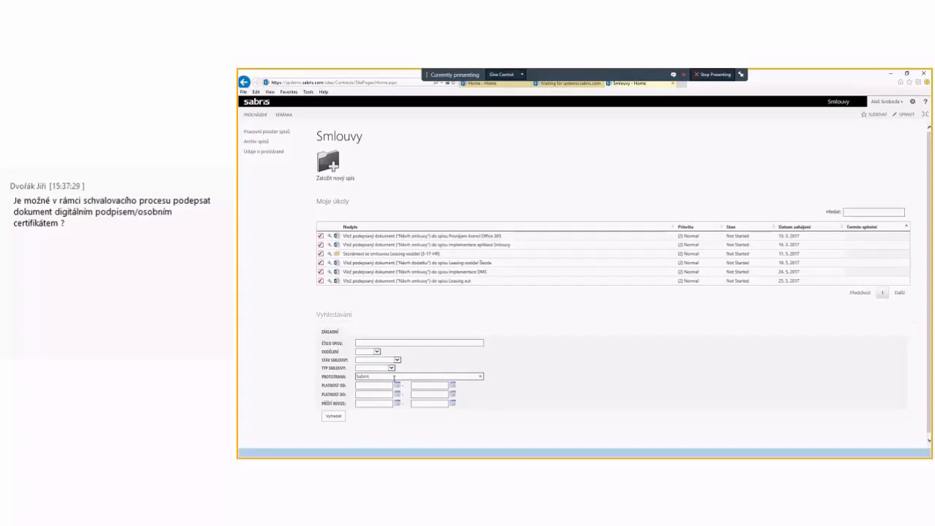
click(335, 417)
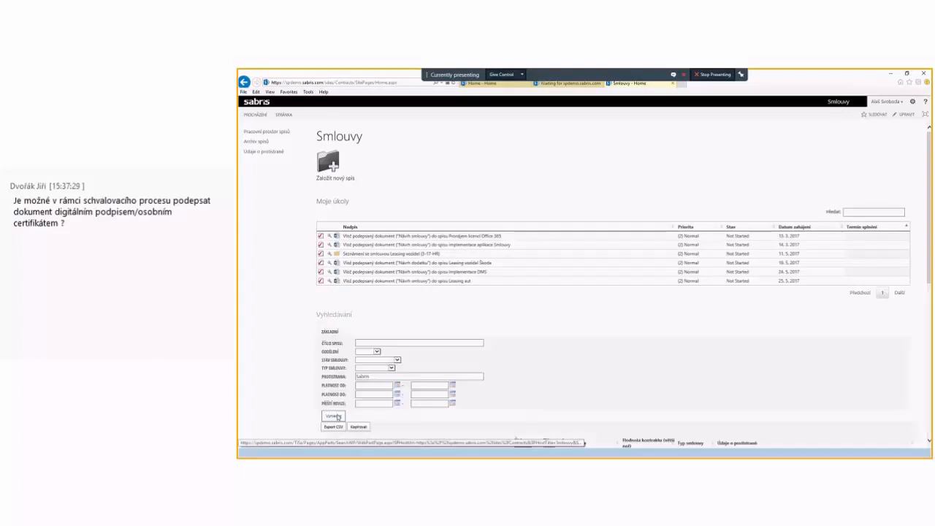
scroll(475, 367, down, 4)
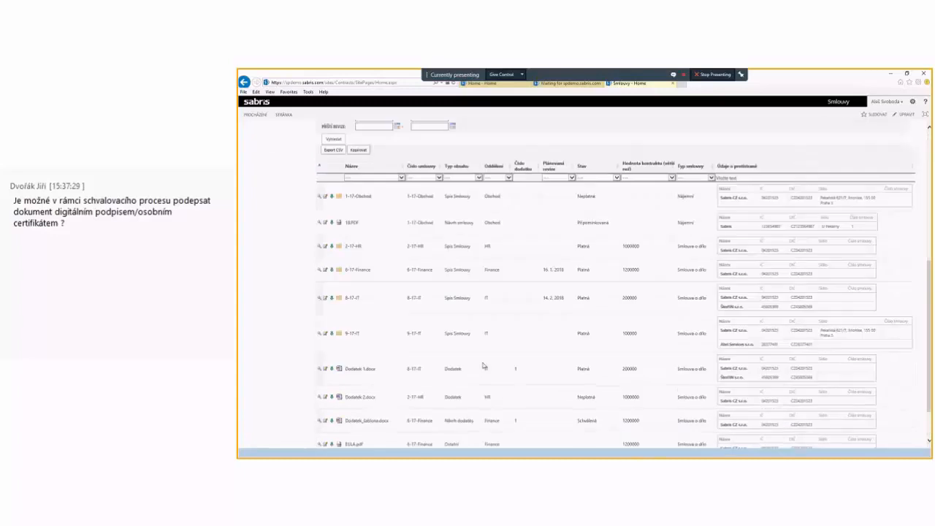
scroll(483, 366, down, 1)
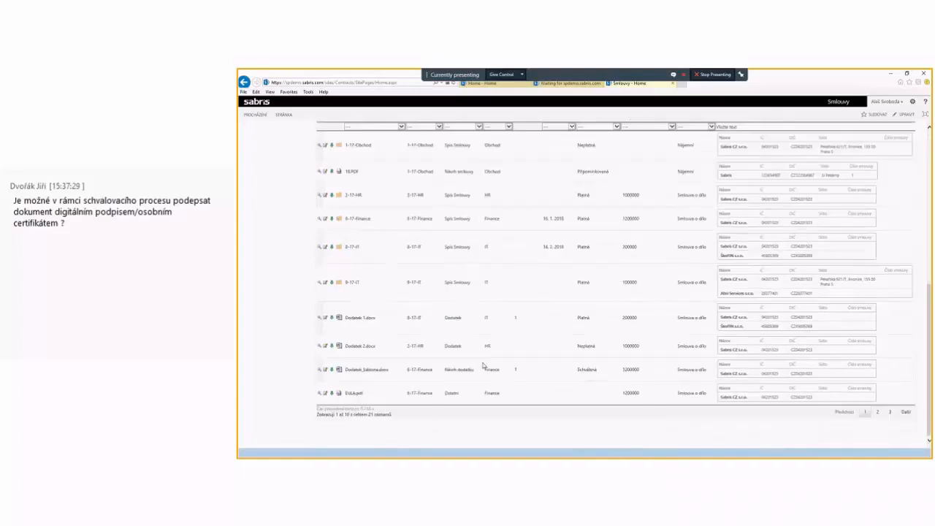
Step: Filter the Sabris search results by Typ obsahu to Dodatek
scroll(483, 366, up, 4)
click(463, 322)
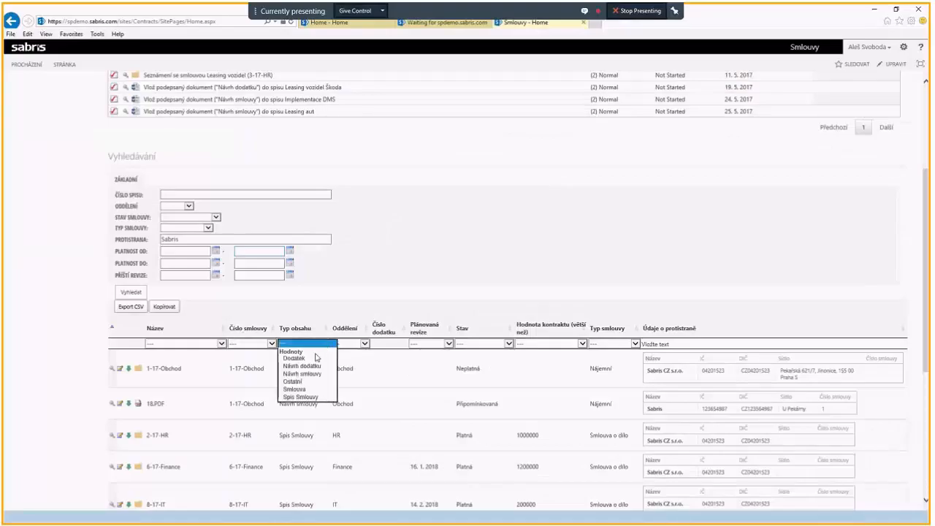
click(316, 358)
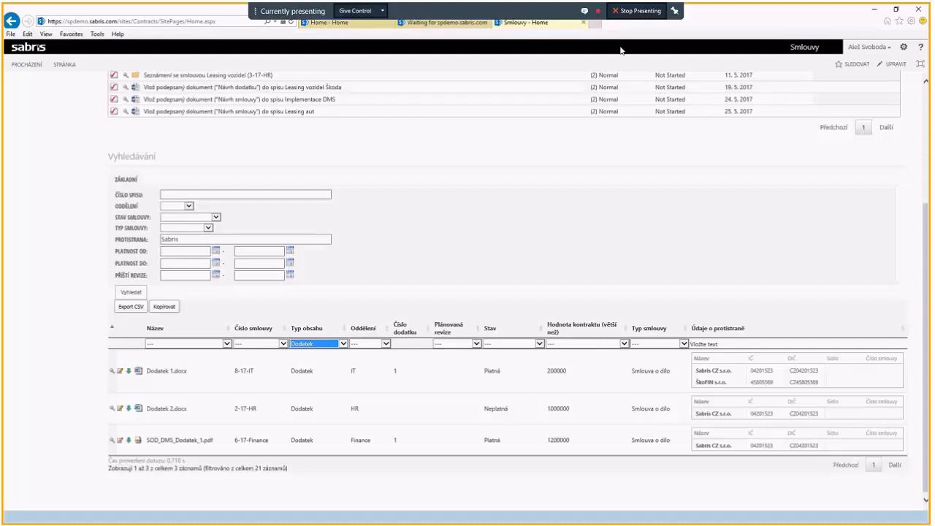
Step: Close the browser tab with the Sabris search and switch to the Rekapitulace slide of the presentation
click(584, 24)
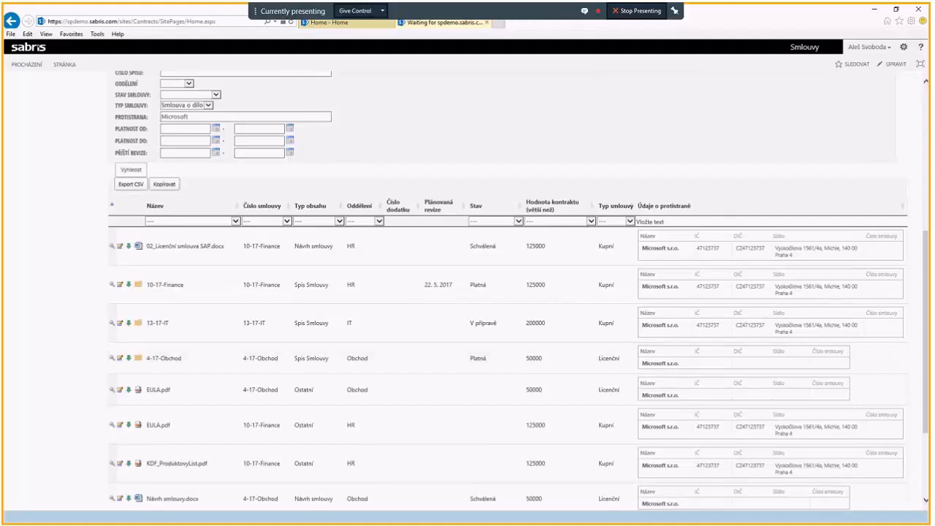
key(alt+Tab)
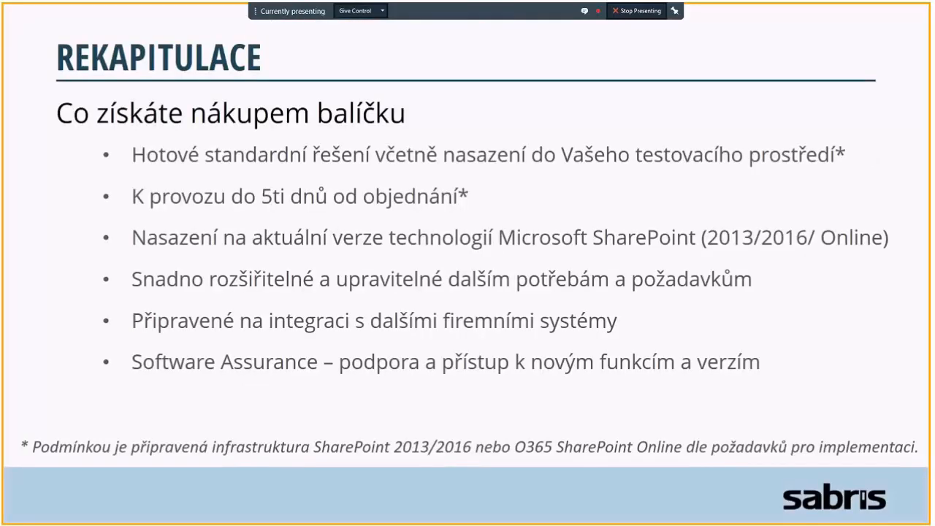